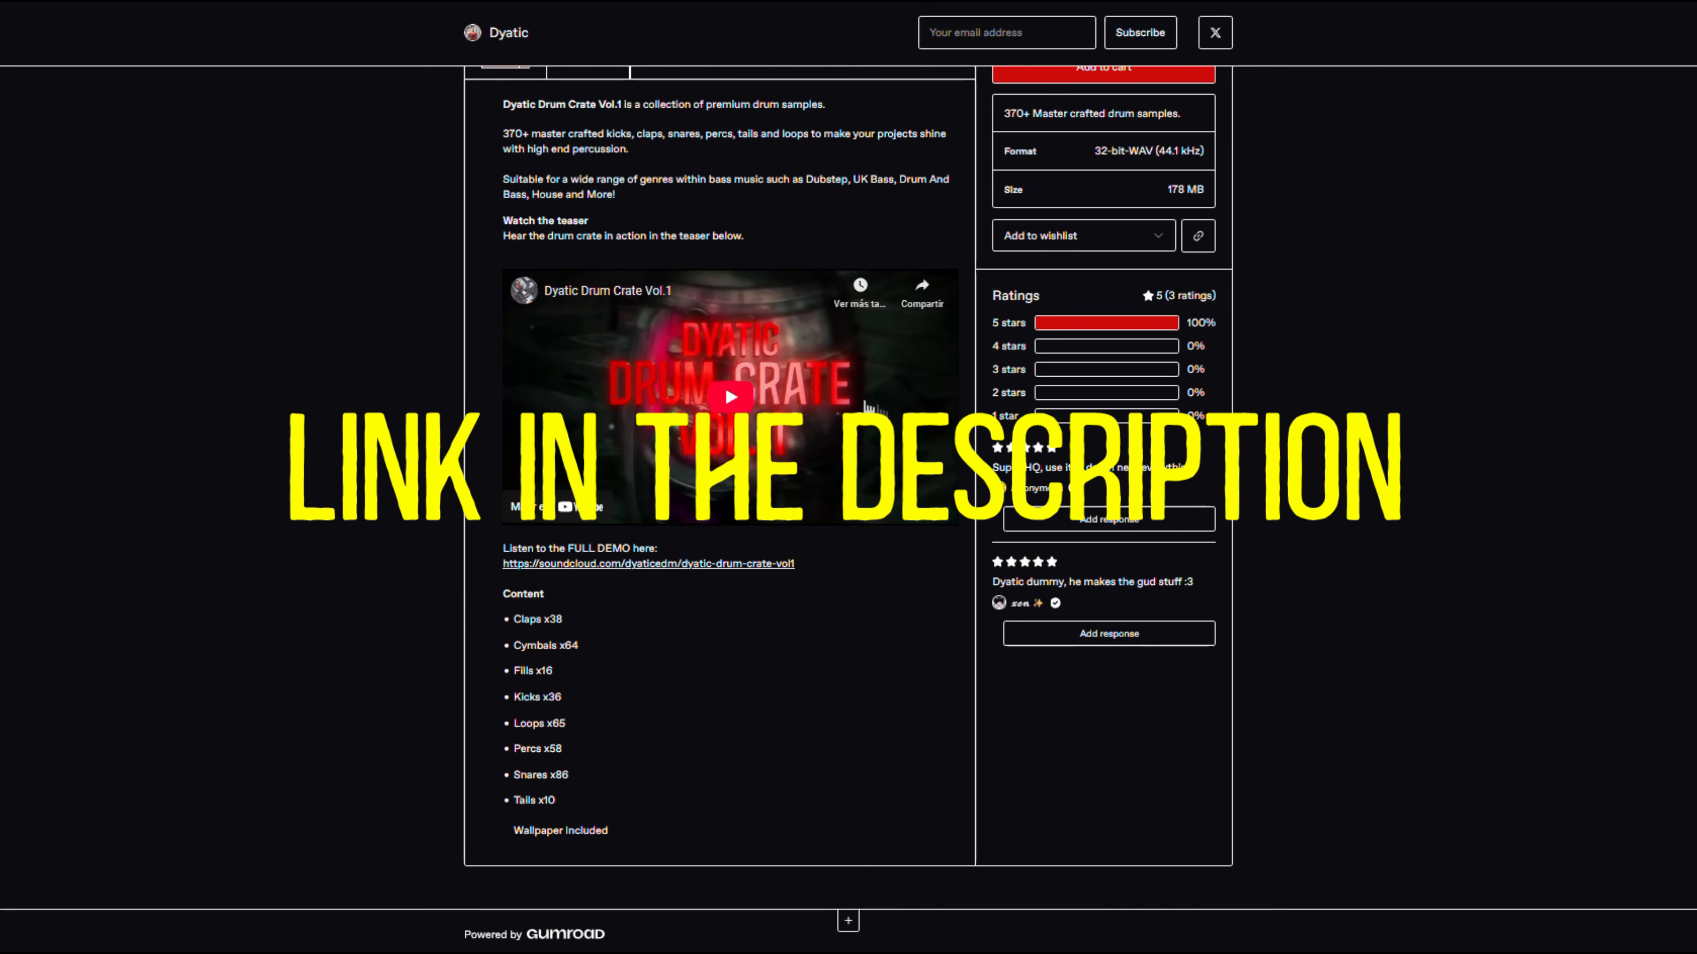
{"action": "left_click_drag", "start_coordinate": [134, 344], "coordinate": [334, 828]}
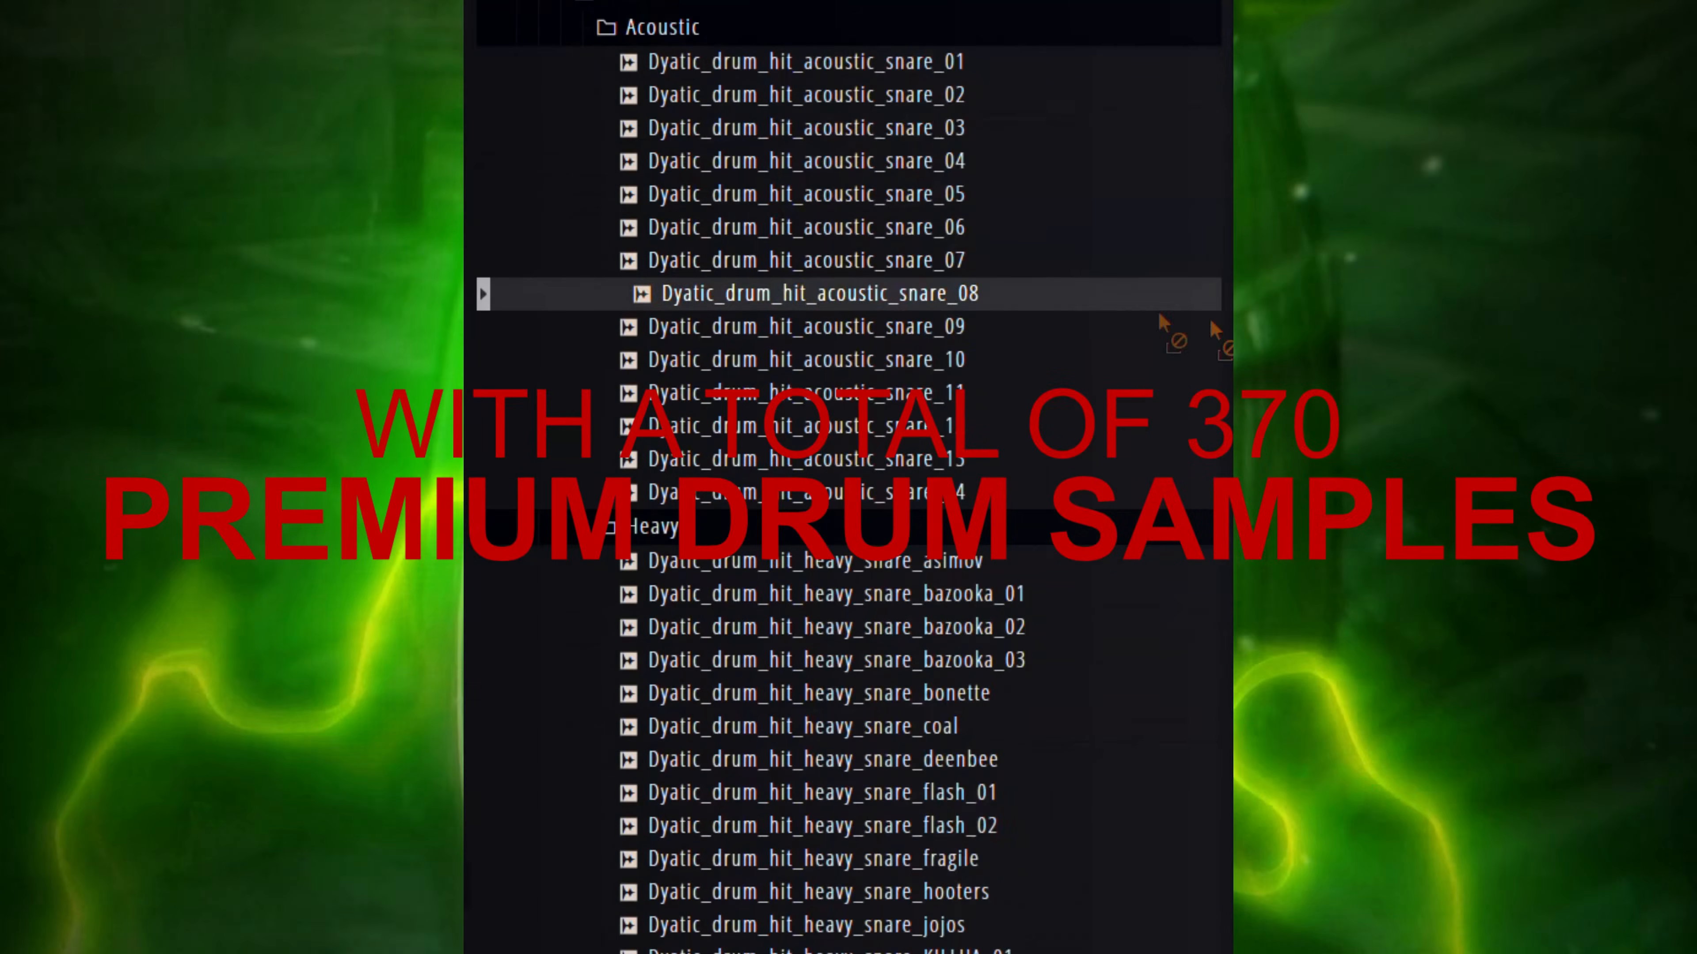
{"action": "scroll", "coordinate": [826, 333], "scroll_direction": "down", "scroll_amount": 15}
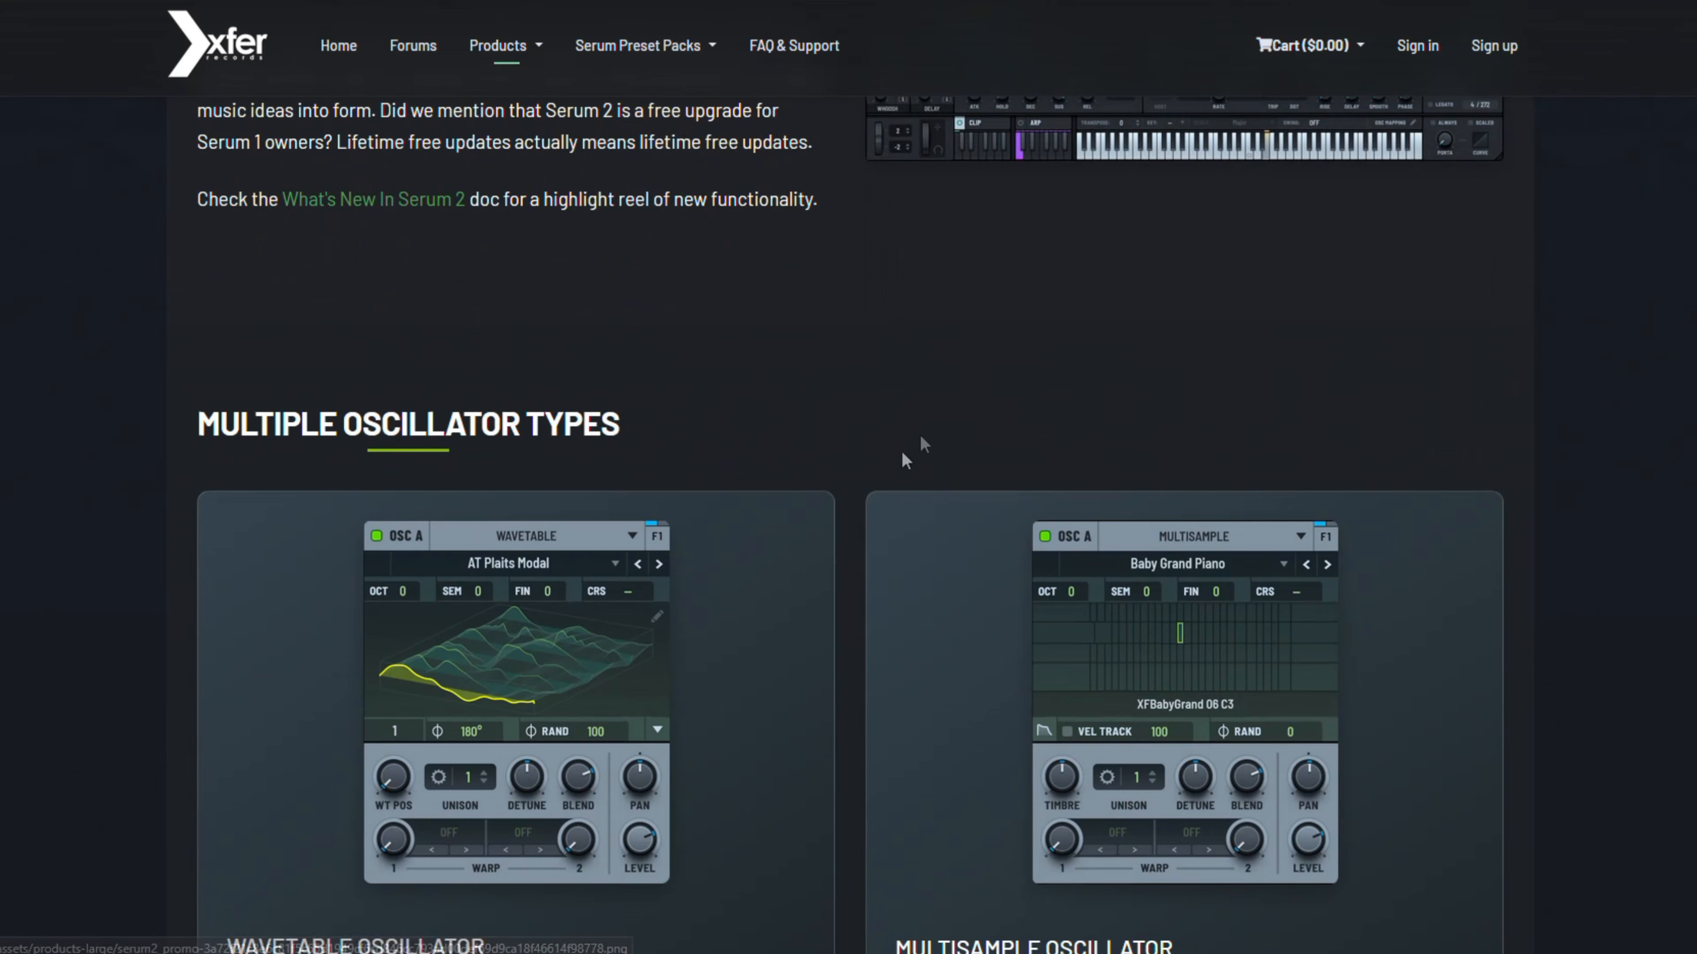
{"action": "scroll", "coordinate": [919, 432], "scroll_direction": "down", "scroll_amount": 3}
{"action": "scroll", "coordinate": [1174, 451], "scroll_direction": "down", "scroll_amount": 3}
{"action": "scroll", "coordinate": [1028, 561], "scroll_direction": "down", "scroll_amount": 10}
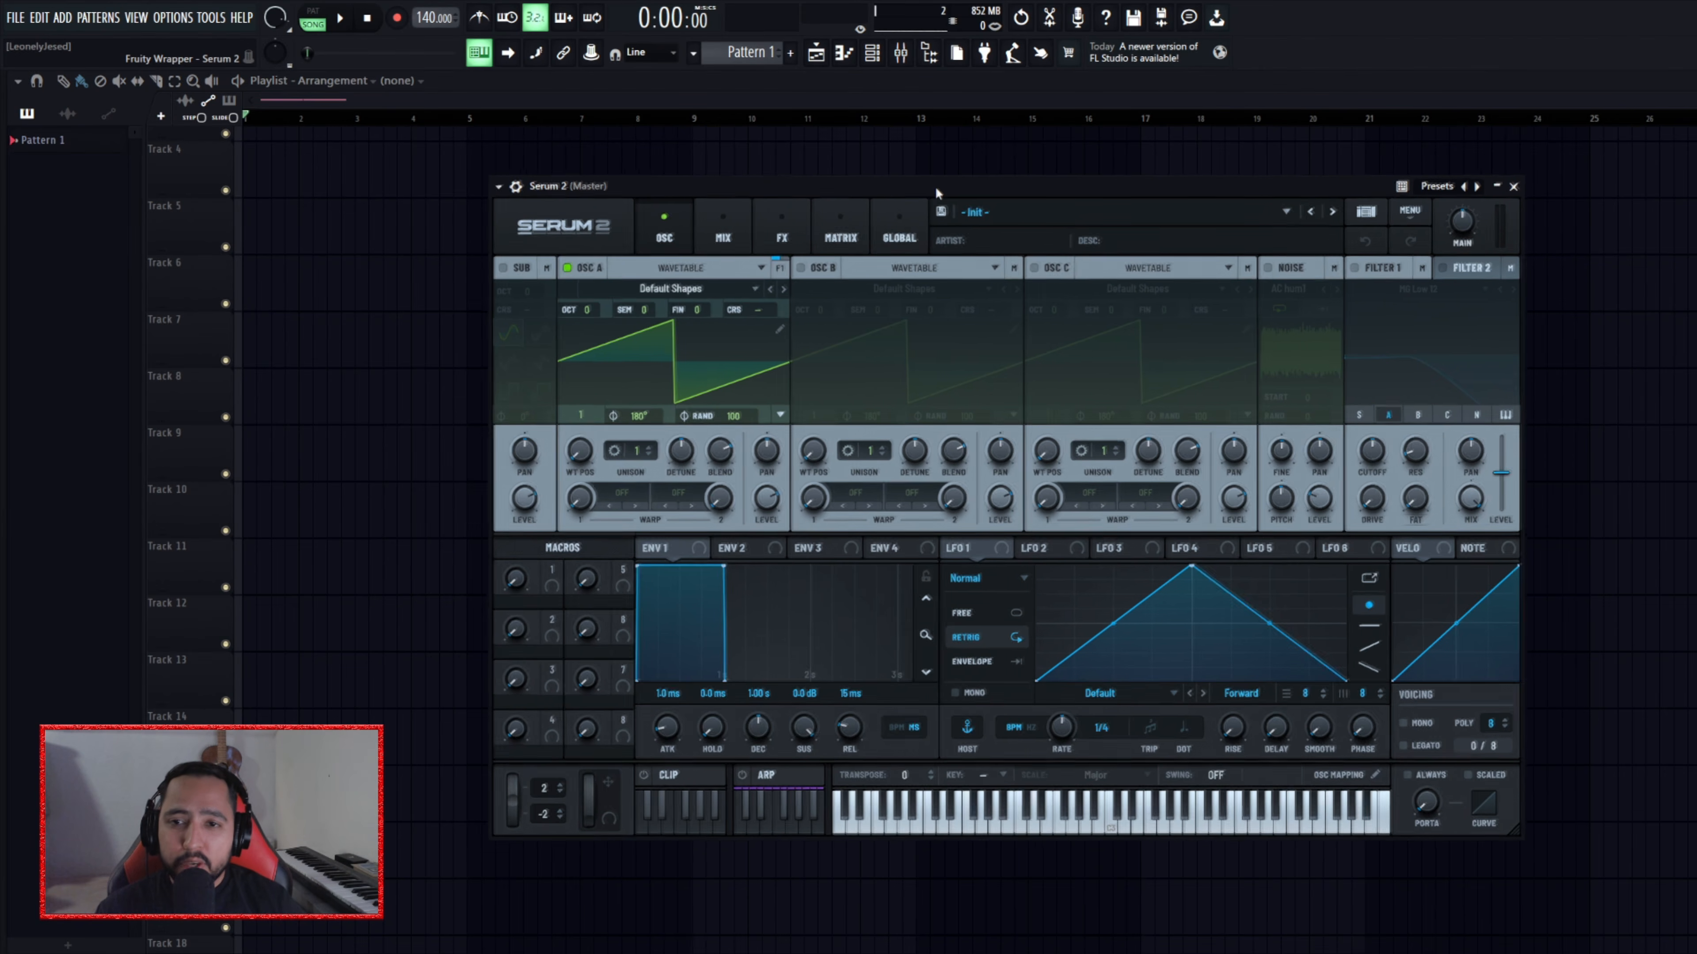
{"action": "mouse_move", "coordinate": [934, 186]}
{"action": "left_mouse_down"}
{"action": "mouse_move", "coordinate": [965, 186]}
{"action": "mouse_move", "coordinate": [947, 185]}
{"action": "left_mouse_up"}
{"action": "left_click", "coordinate": [733, 221]}
{"action": "left_click", "coordinate": [785, 236]}
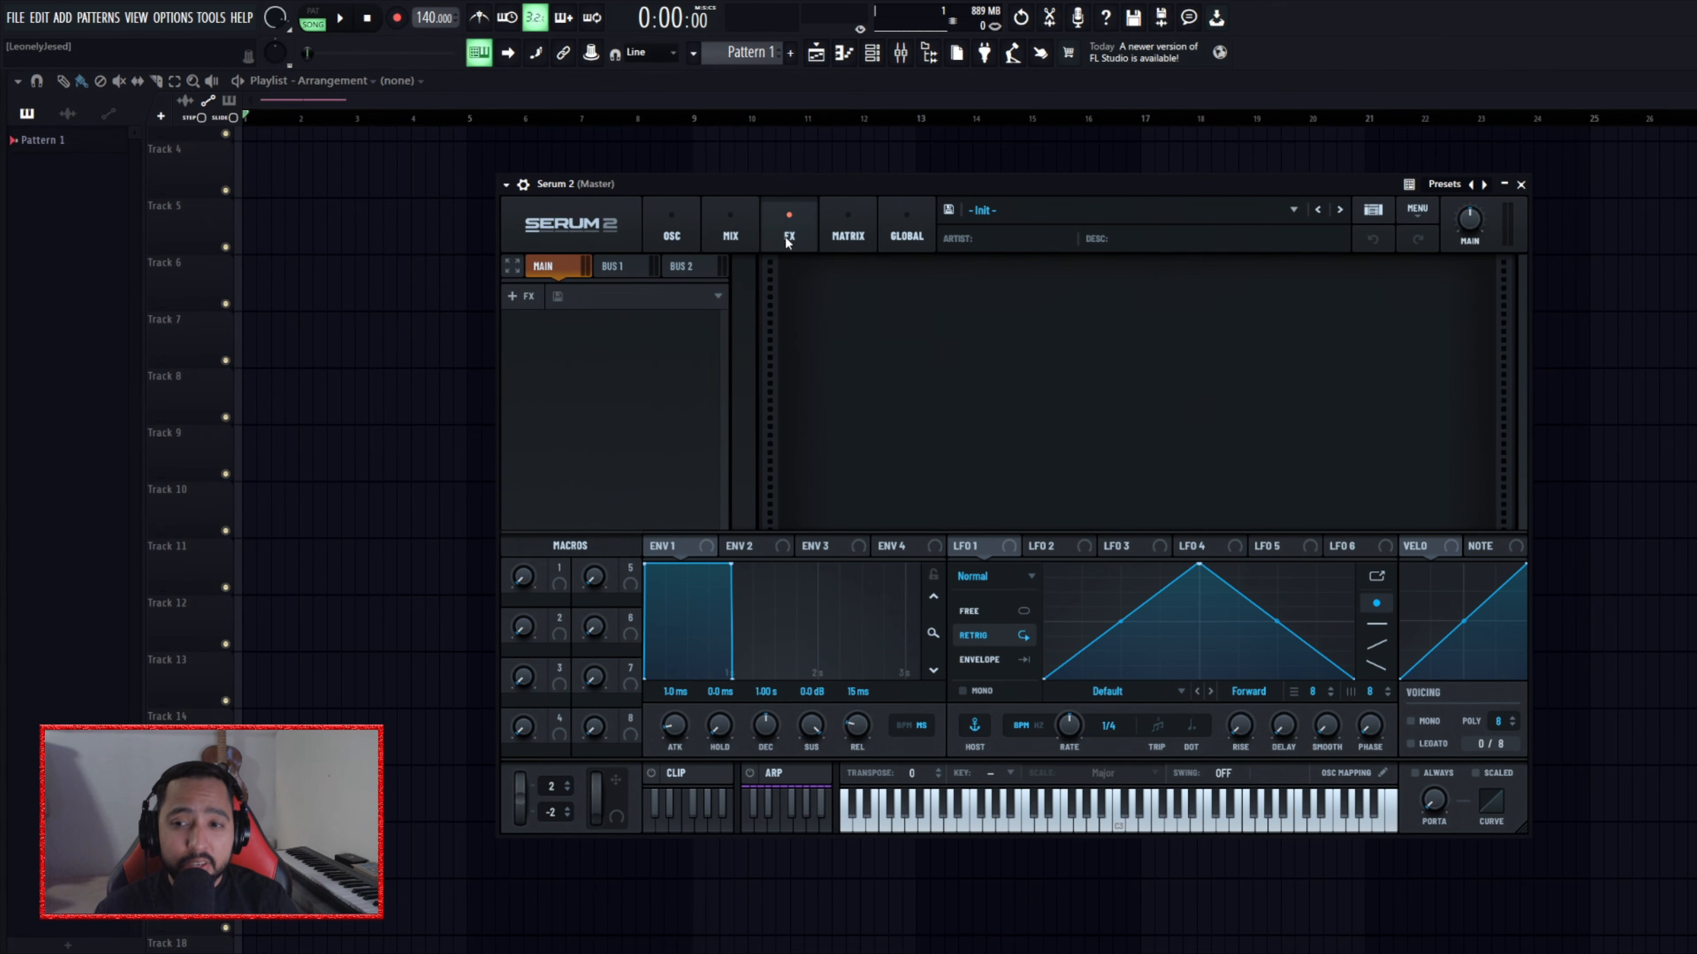
{"action": "left_click", "coordinate": [671, 231]}
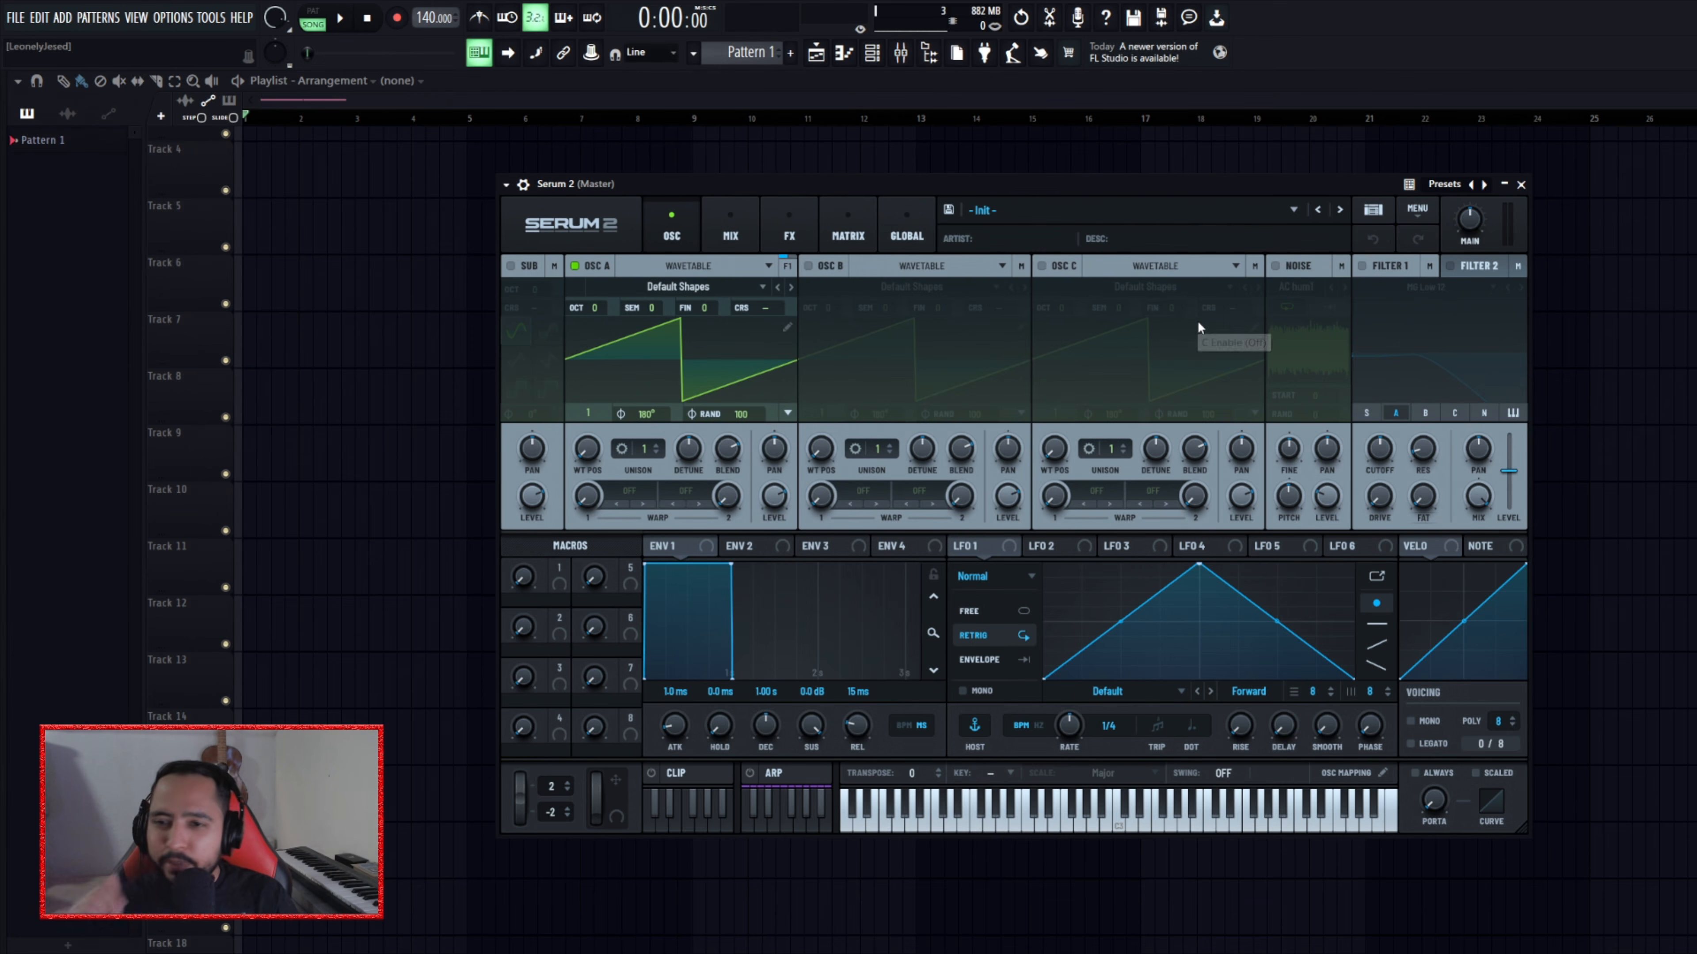
- Audition the Rudeboy vocal samples in the browser and load Rudeboy_Bassline_FX into oscillator A in Spectral mode
{"action": "left_click_drag", "start_coordinate": [1151, 189], "coordinate": [1163, 194]}
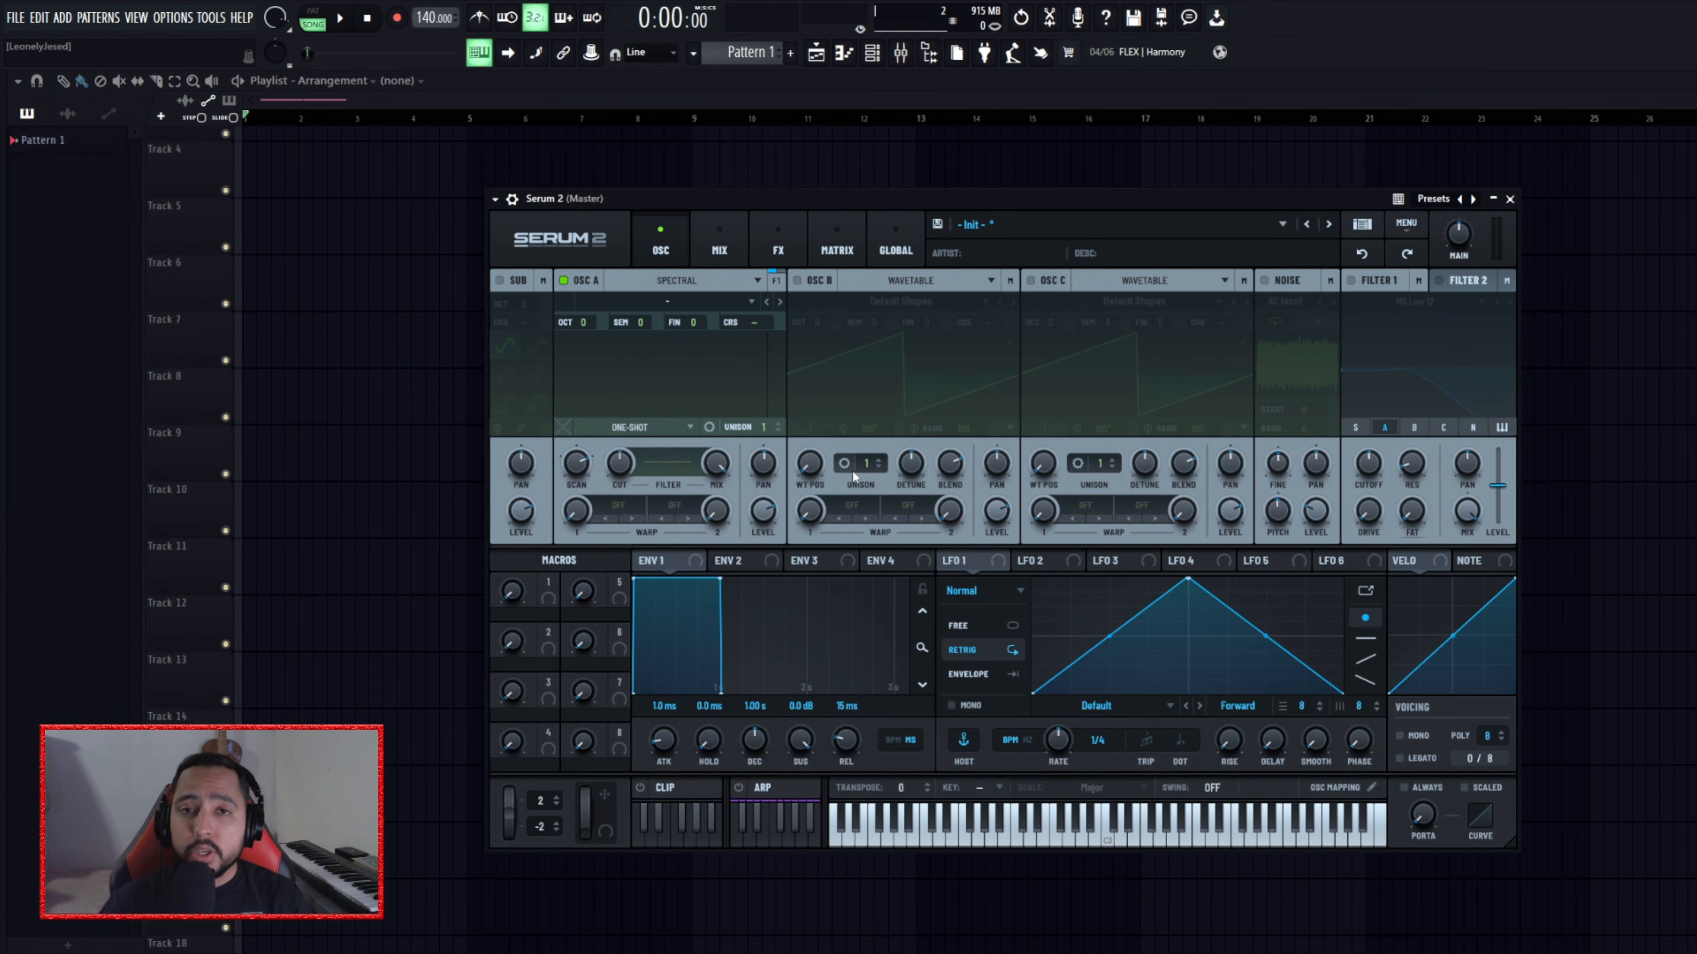
{"action": "key", "text": "alt+F8"}
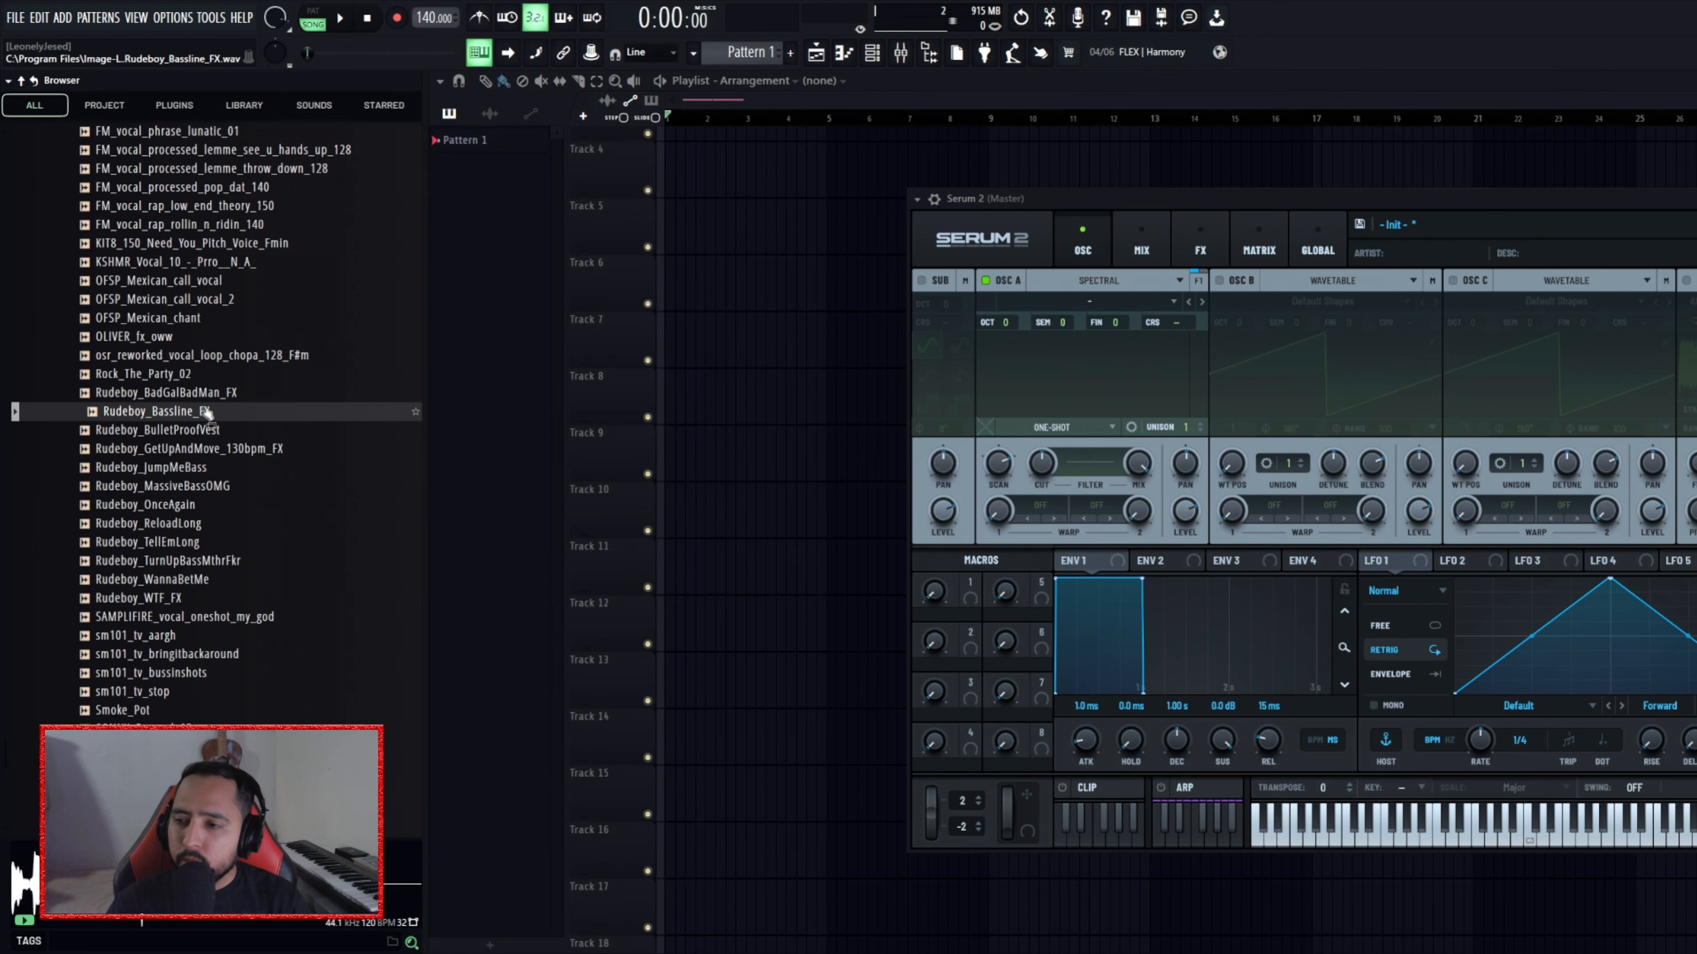
{"action": "left_click", "coordinate": [191, 448]}
{"action": "key", "text": "Down"}
{"action": "key", "text": "Down"}
{"action": "key", "text": "Down"}
{"action": "key", "text": "Down"}
{"action": "key", "text": "Down"}
{"action": "key", "text": "Down"}
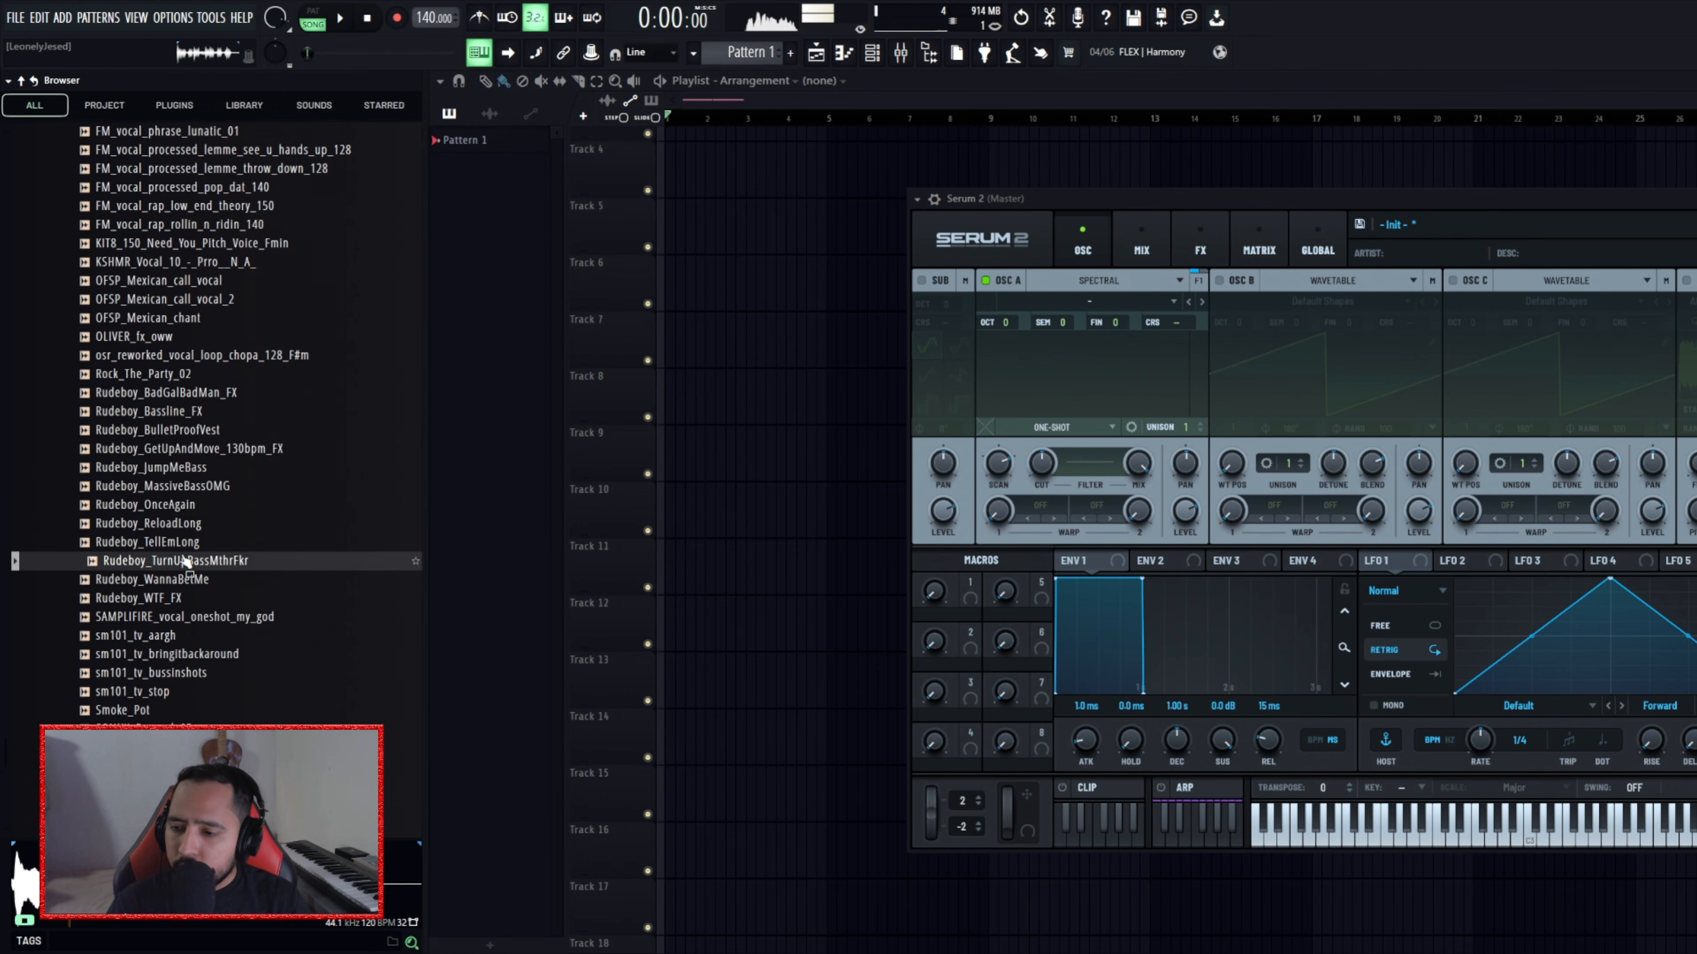
{"action": "left_click", "coordinate": [194, 412]}
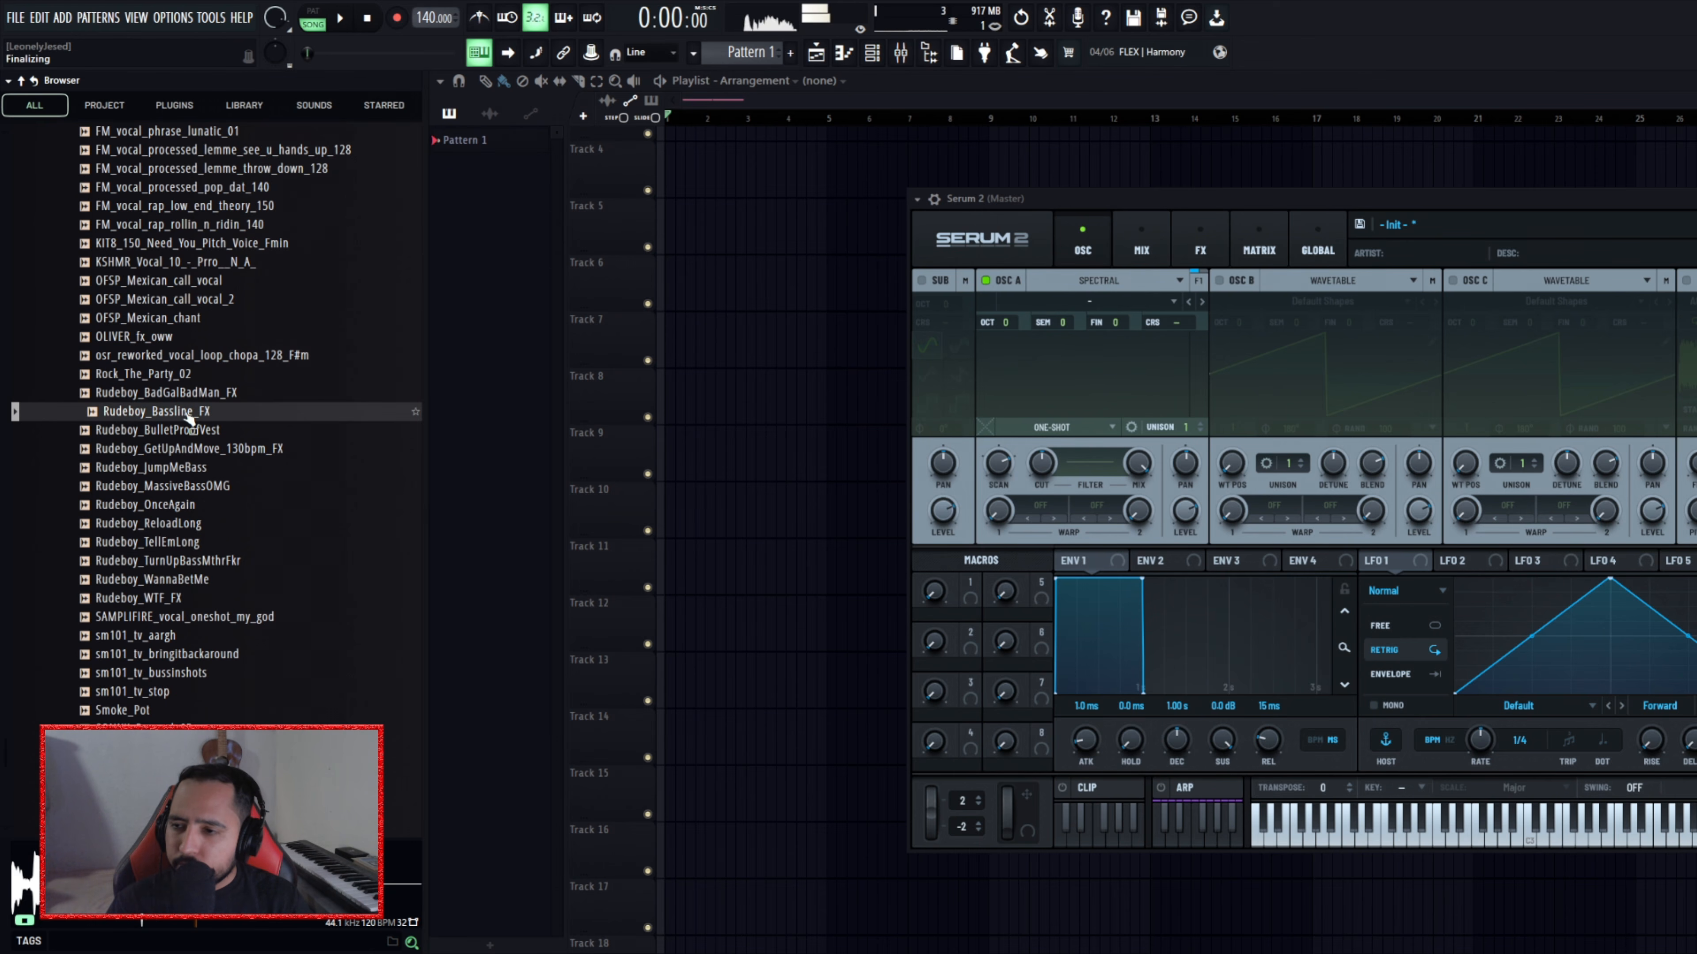
{"action": "mouse_move", "coordinate": [190, 419]}
{"action": "left_mouse_down"}
{"action": "mouse_move", "coordinate": [763, 376]}
{"action": "mouse_move", "coordinate": [702, 376]}
{"action": "left_mouse_up"}
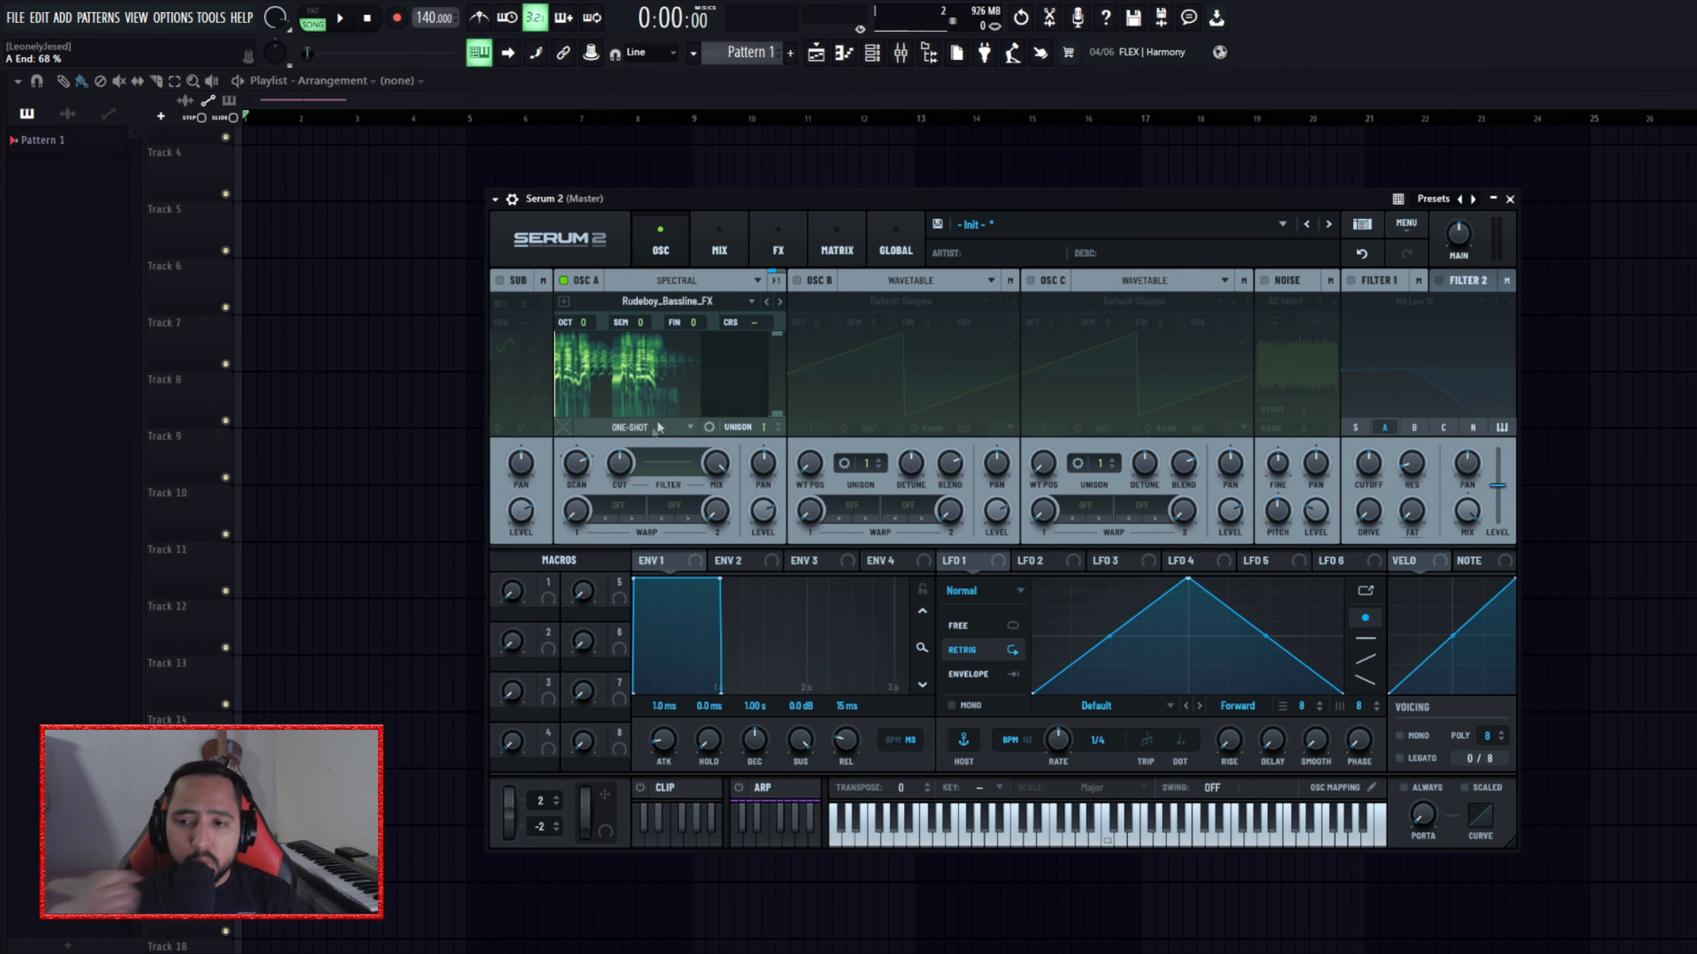
- Set oscillator A's sample playback to Fwd Loop and turn its level all the way down
{"action": "left_click", "coordinate": [643, 431]}
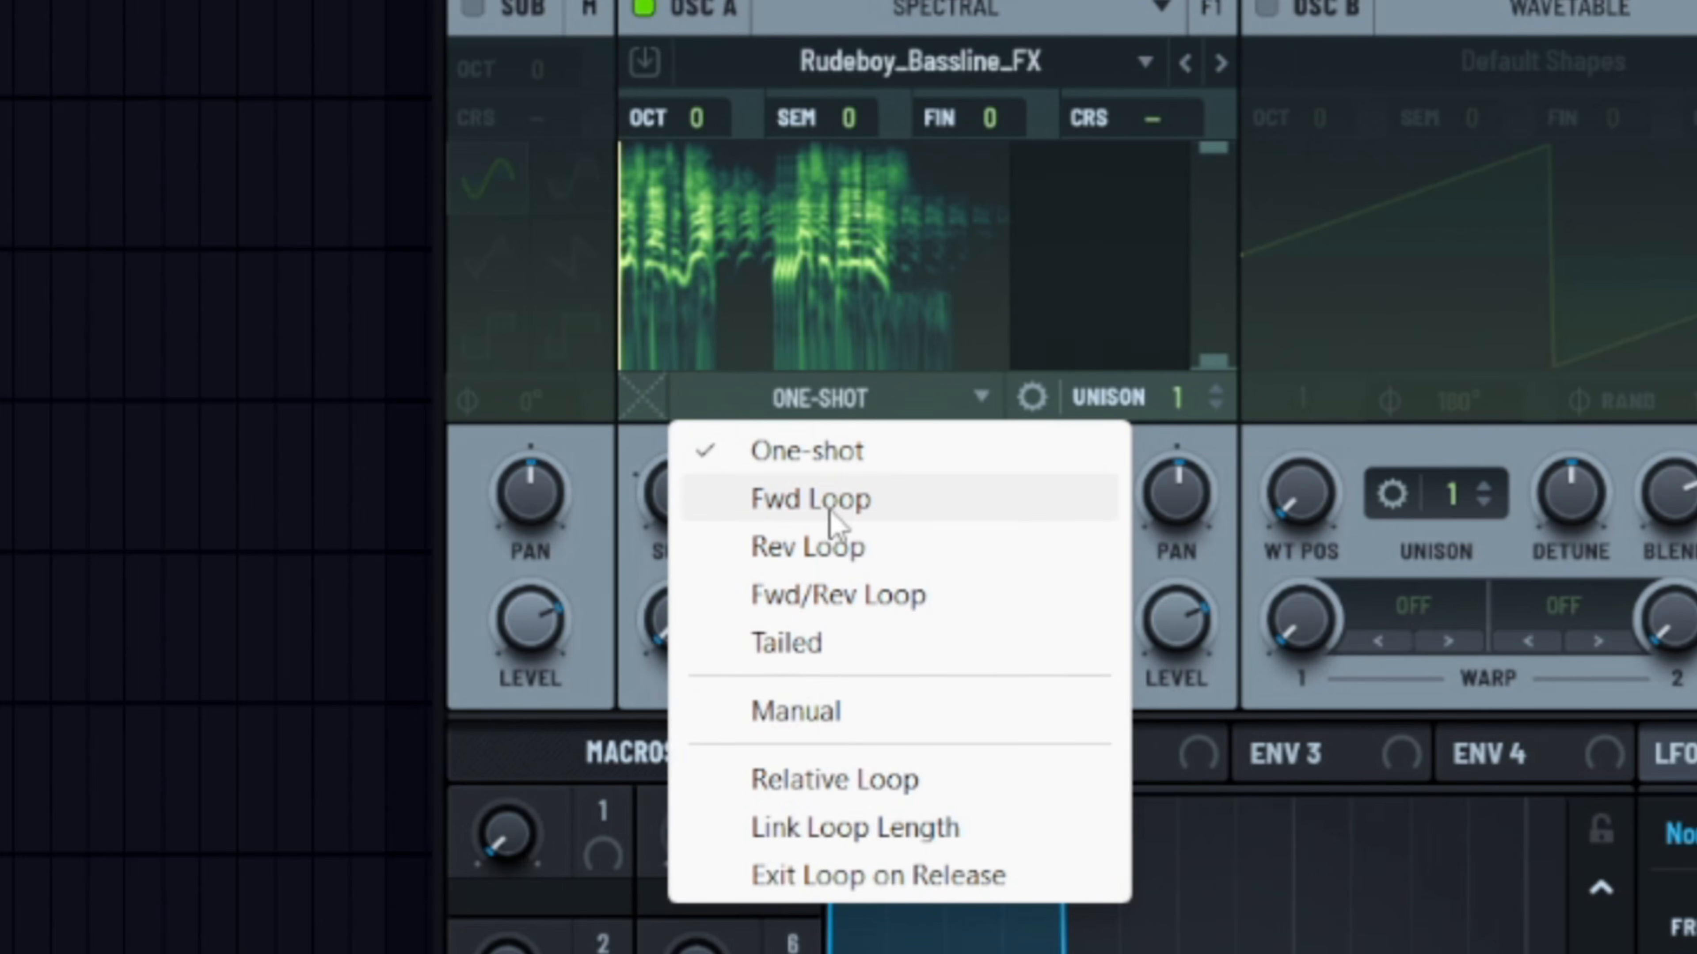
{"action": "left_click", "coordinate": [637, 474]}
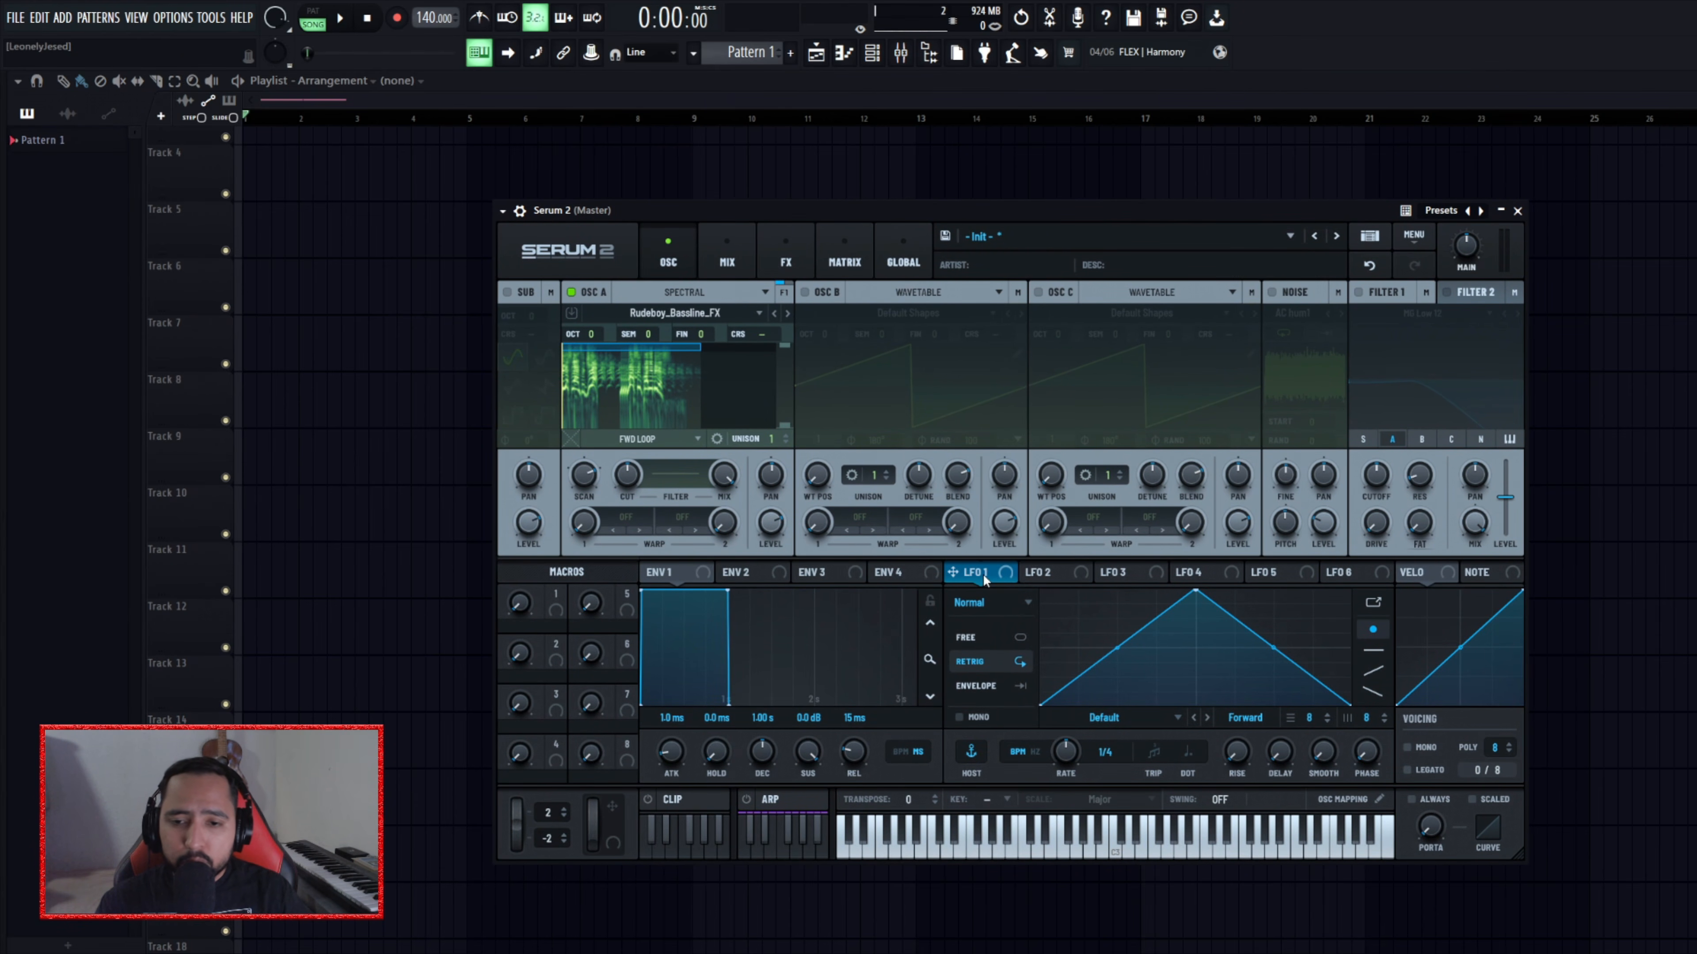
{"action": "left_click_drag", "start_coordinate": [773, 528], "coordinate": [773, 618]}
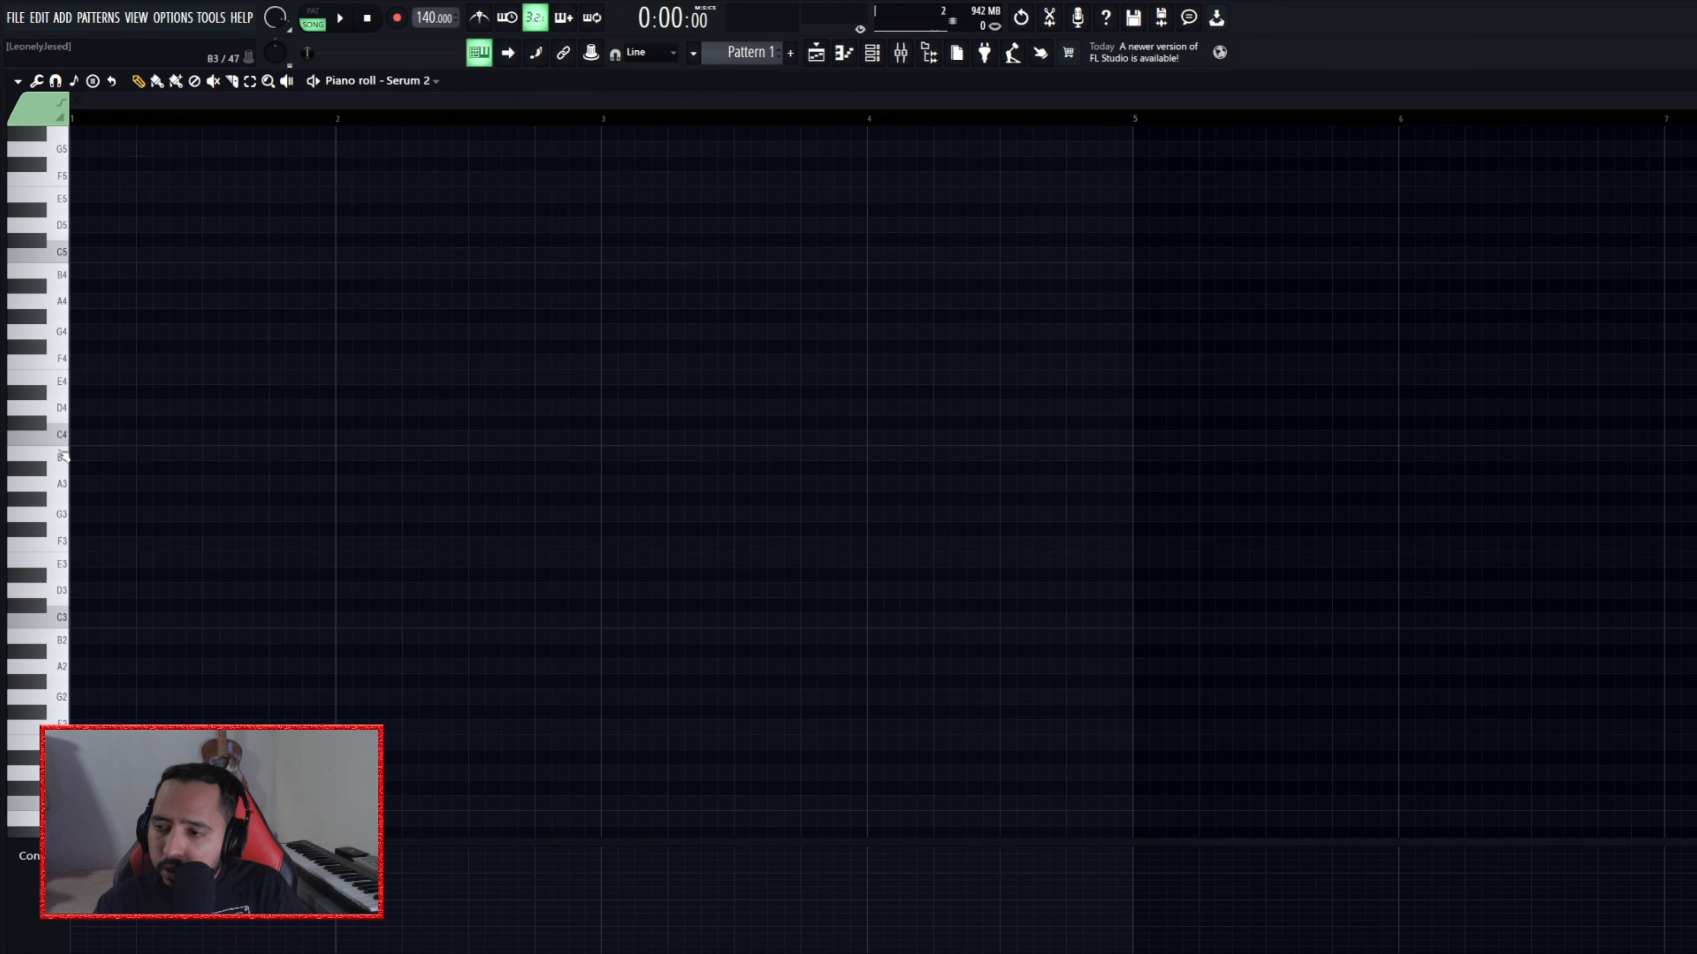
- Add a D5 note at the start of the Serum 2 piano roll and extend it to one bar
{"action": "scroll", "coordinate": [70, 386], "scroll_direction": "up", "scroll_amount": 1}
{"action": "left_click", "coordinate": [97, 271]}
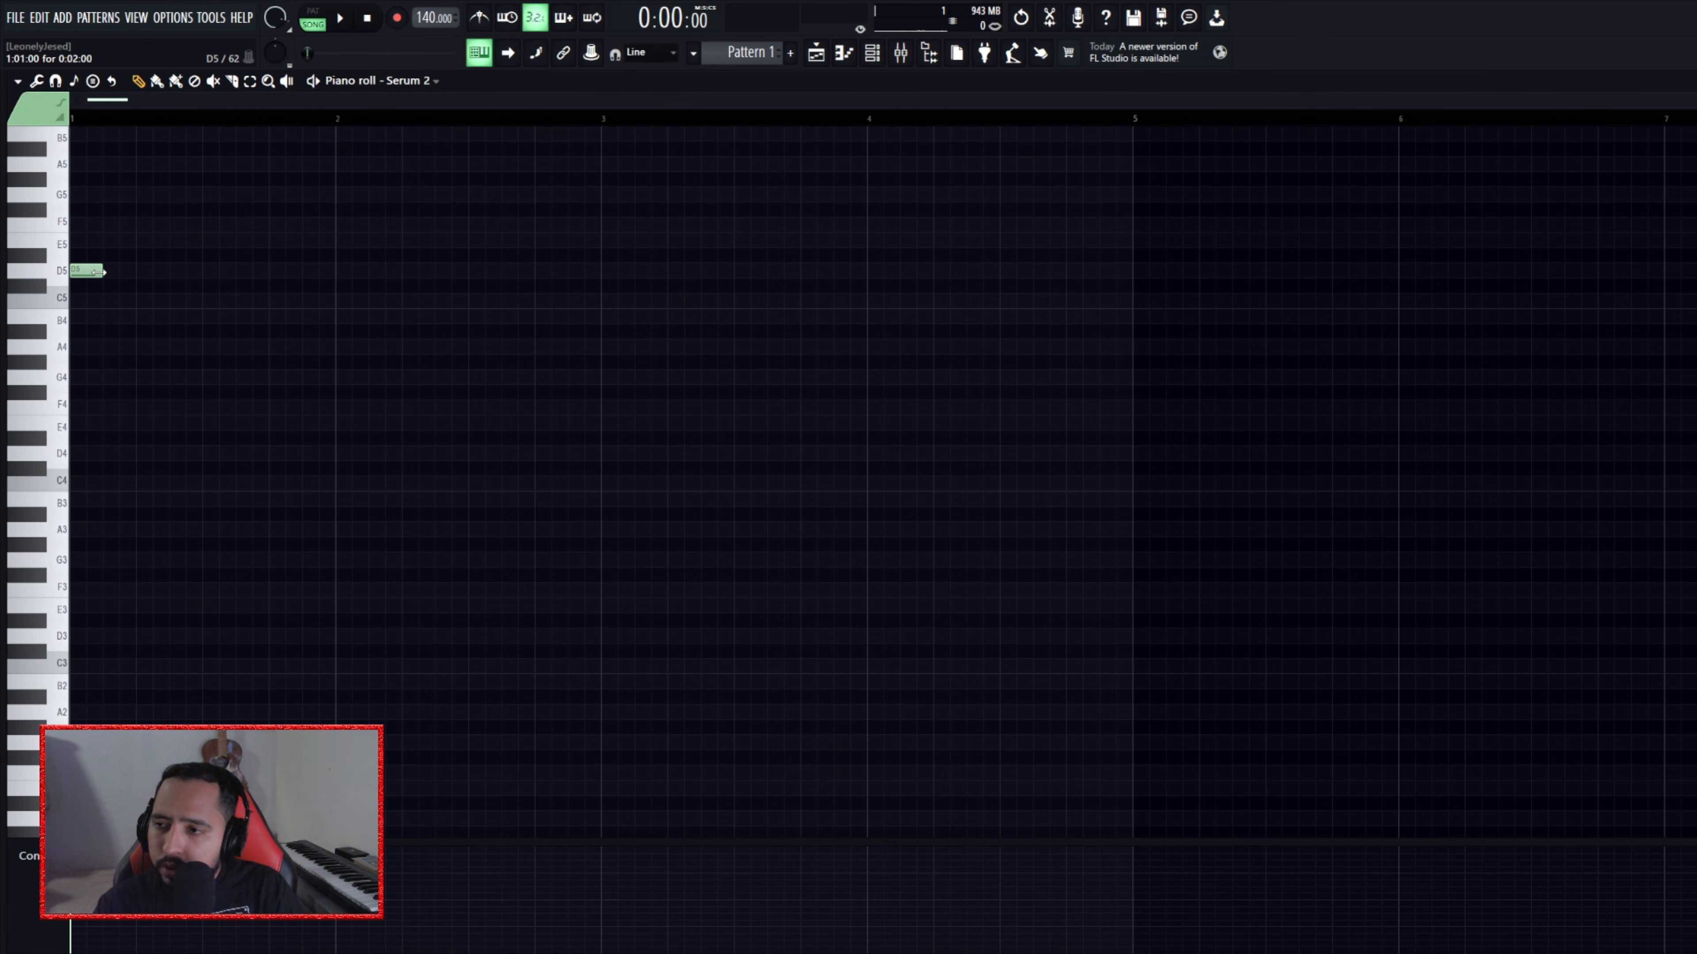
{"action": "left_click_drag", "start_coordinate": [102, 271], "coordinate": [334, 274]}
- Reopen the Serum 2 instrument from the channel rack and play back the one-bar note
{"action": "left_click", "coordinate": [888, 57]}
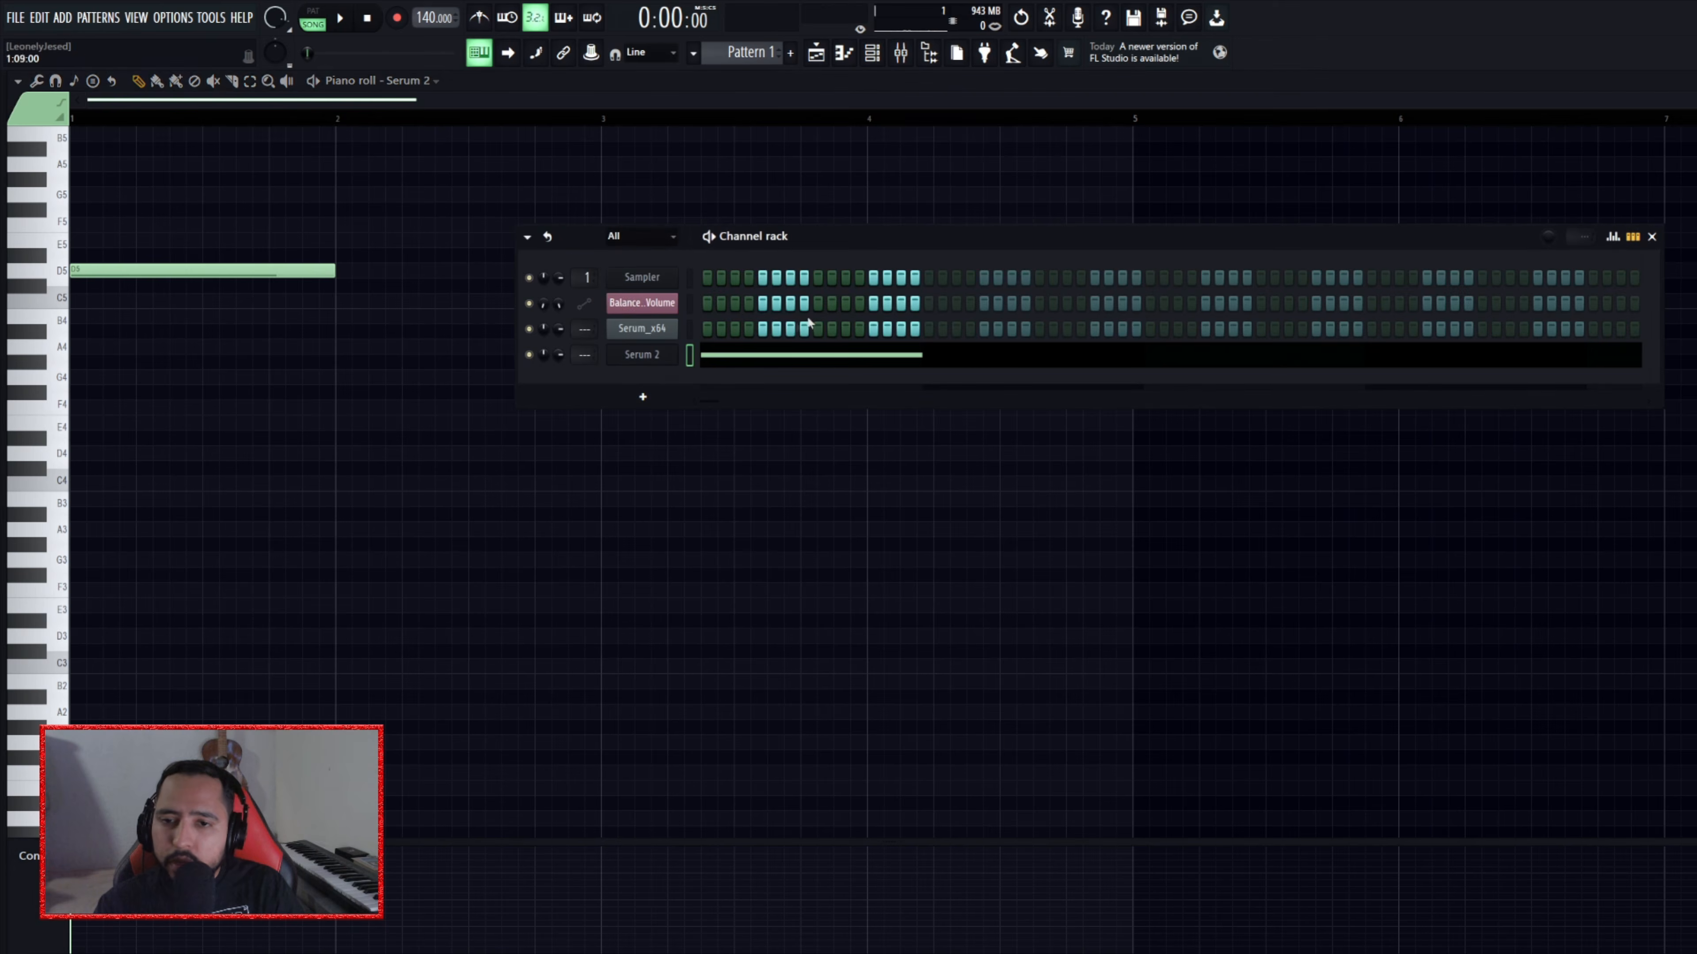
{"action": "left_click", "coordinate": [636, 303]}
{"action": "key", "text": "space"}
{"action": "key", "text": "space"}
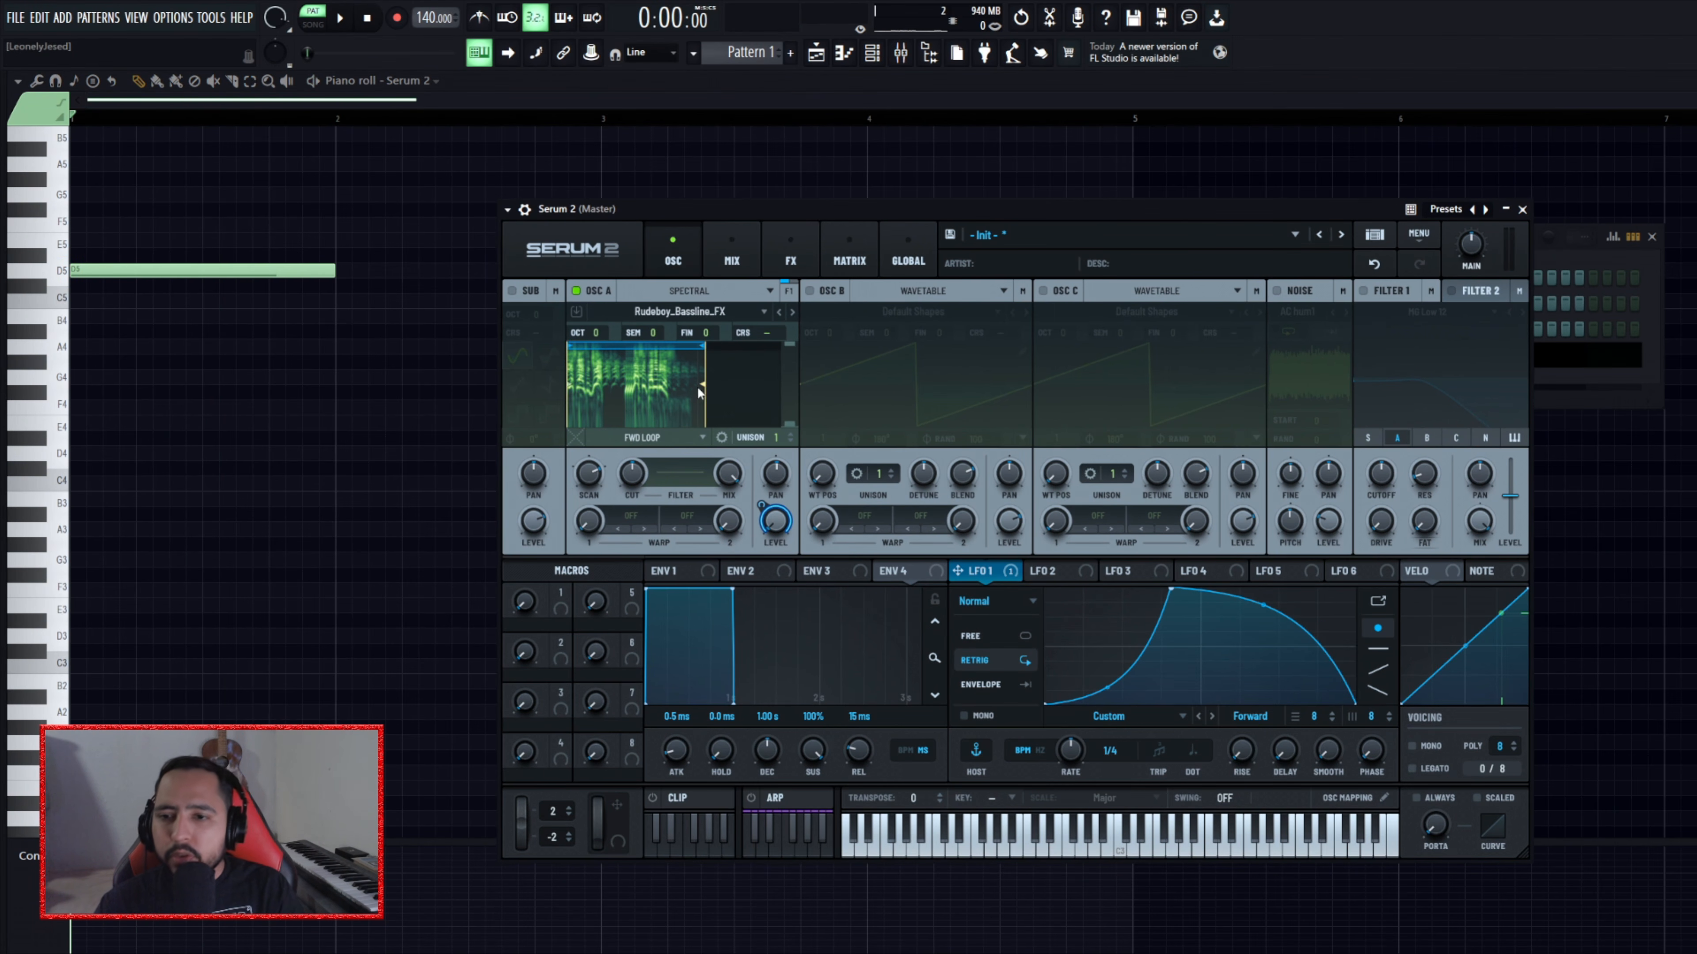
- Enable the sub oscillator, modulate its level with LFO 1 at 100%, and play the note
{"action": "left_click", "coordinate": [513, 292]}
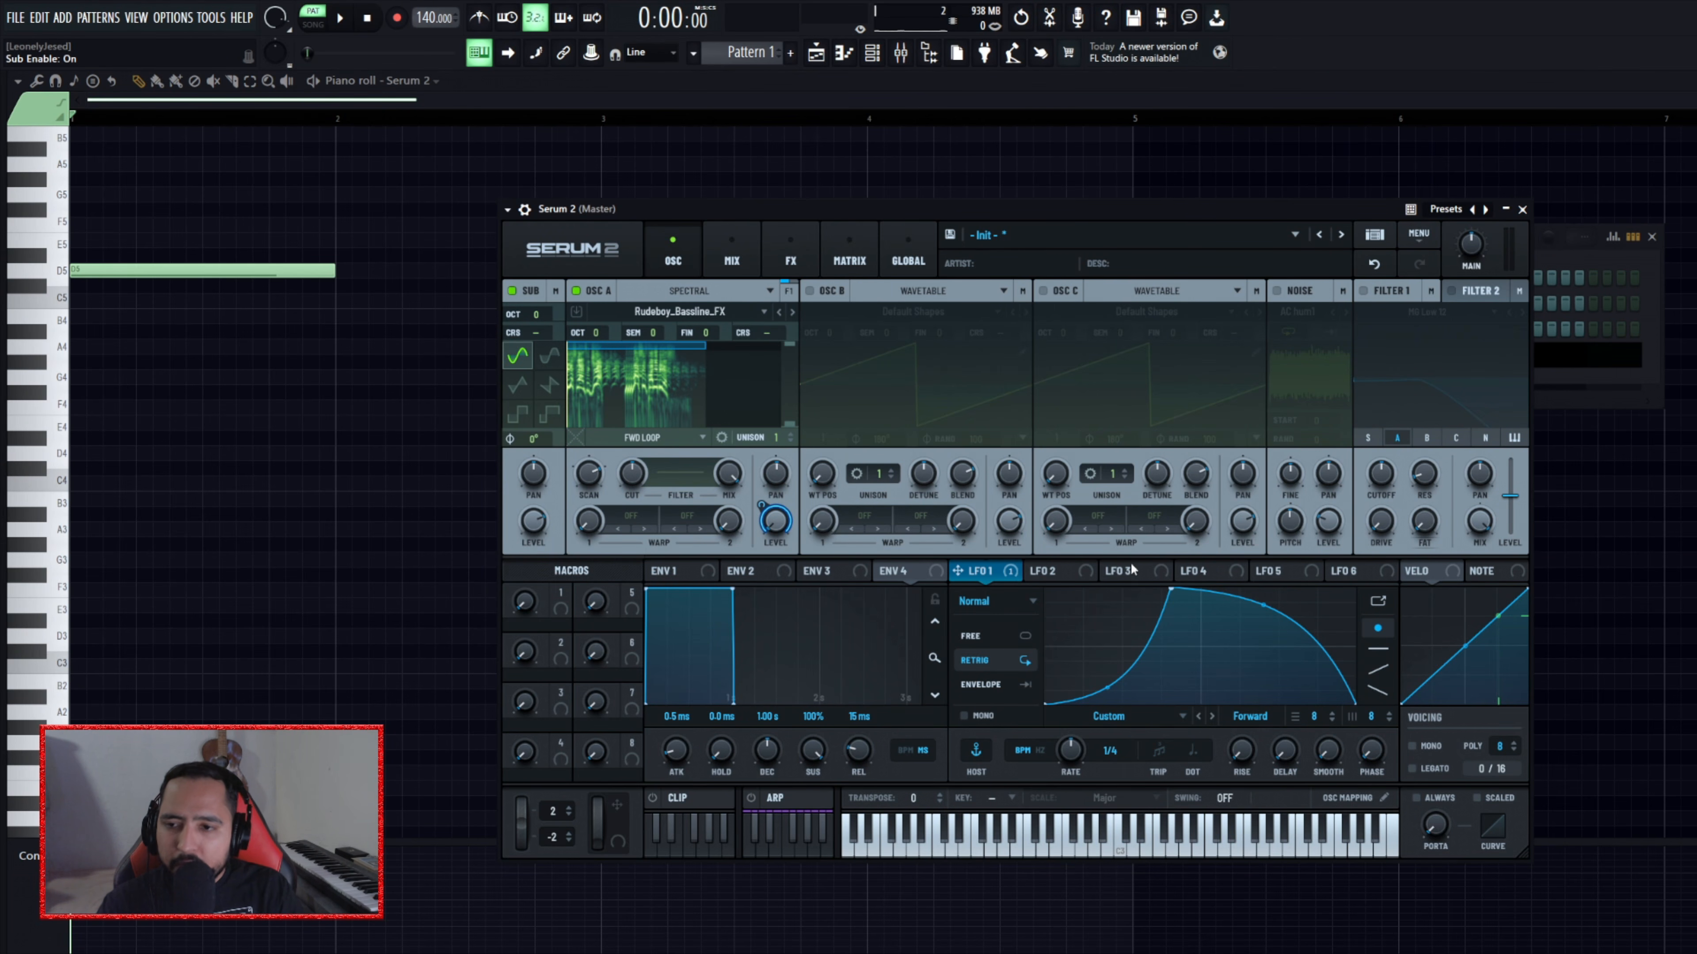
{"action": "left_click_drag", "start_coordinate": [1009, 581], "coordinate": [534, 524]}
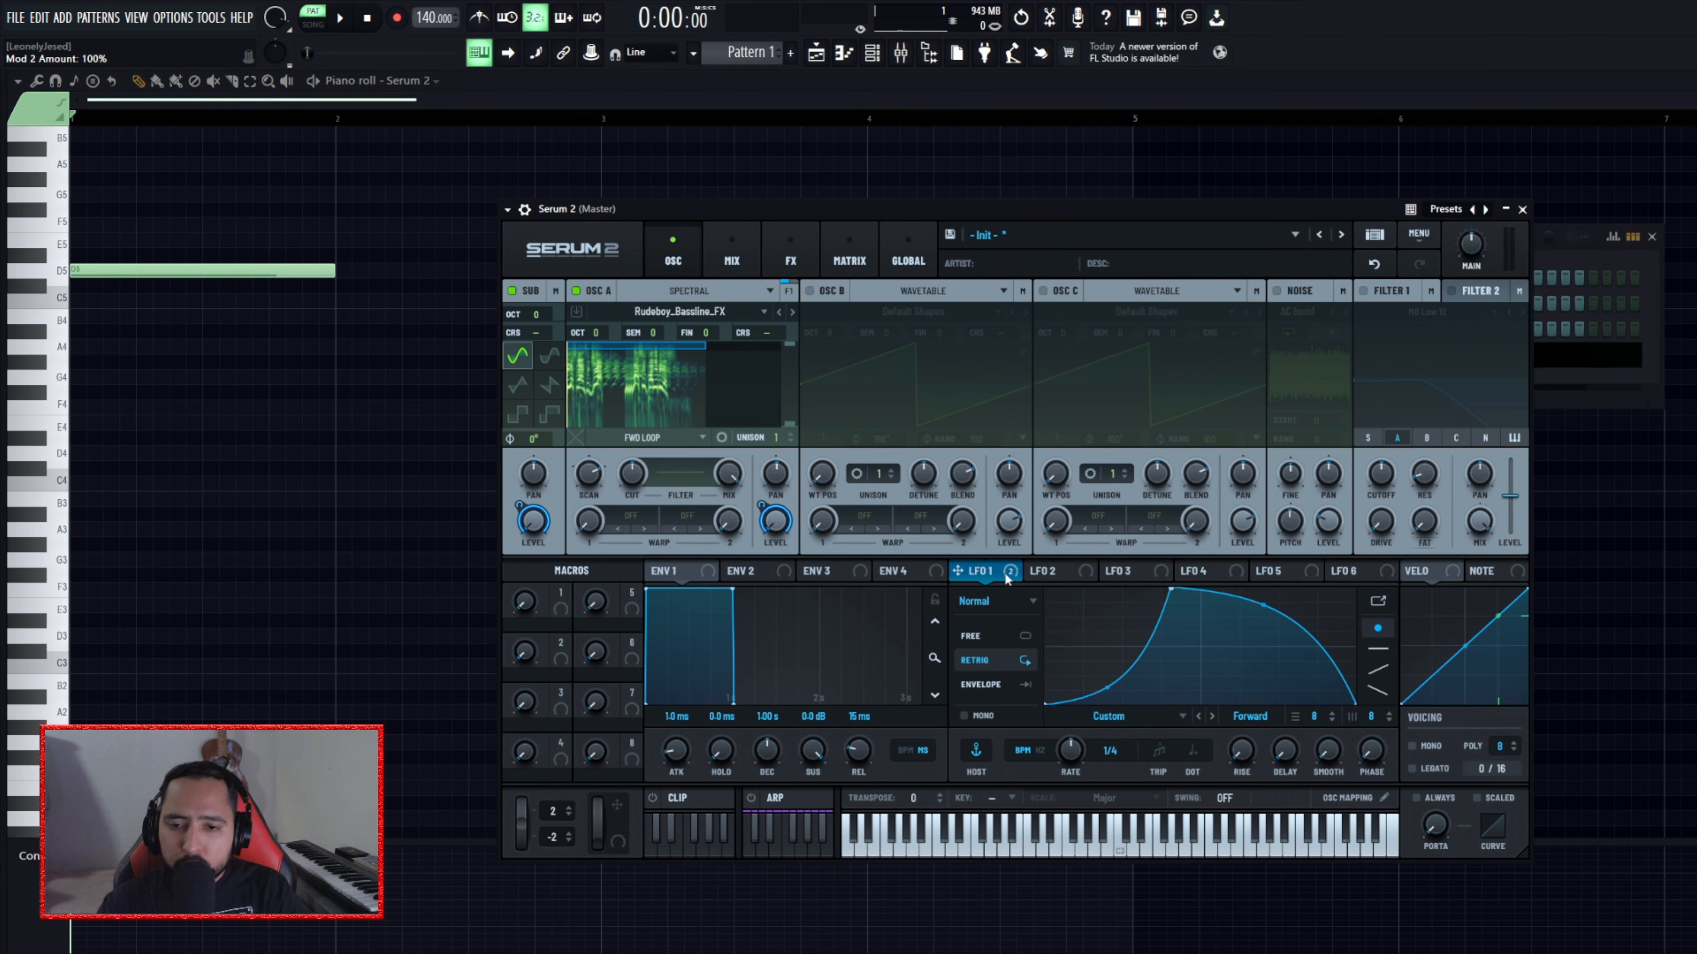
{"action": "key", "text": "space"}
{"action": "key", "text": "space"}
- Set the sub oscillator's octave to -3 and listen to the note several times
{"action": "left_click_drag", "start_coordinate": [536, 315], "coordinate": [545, 339]}
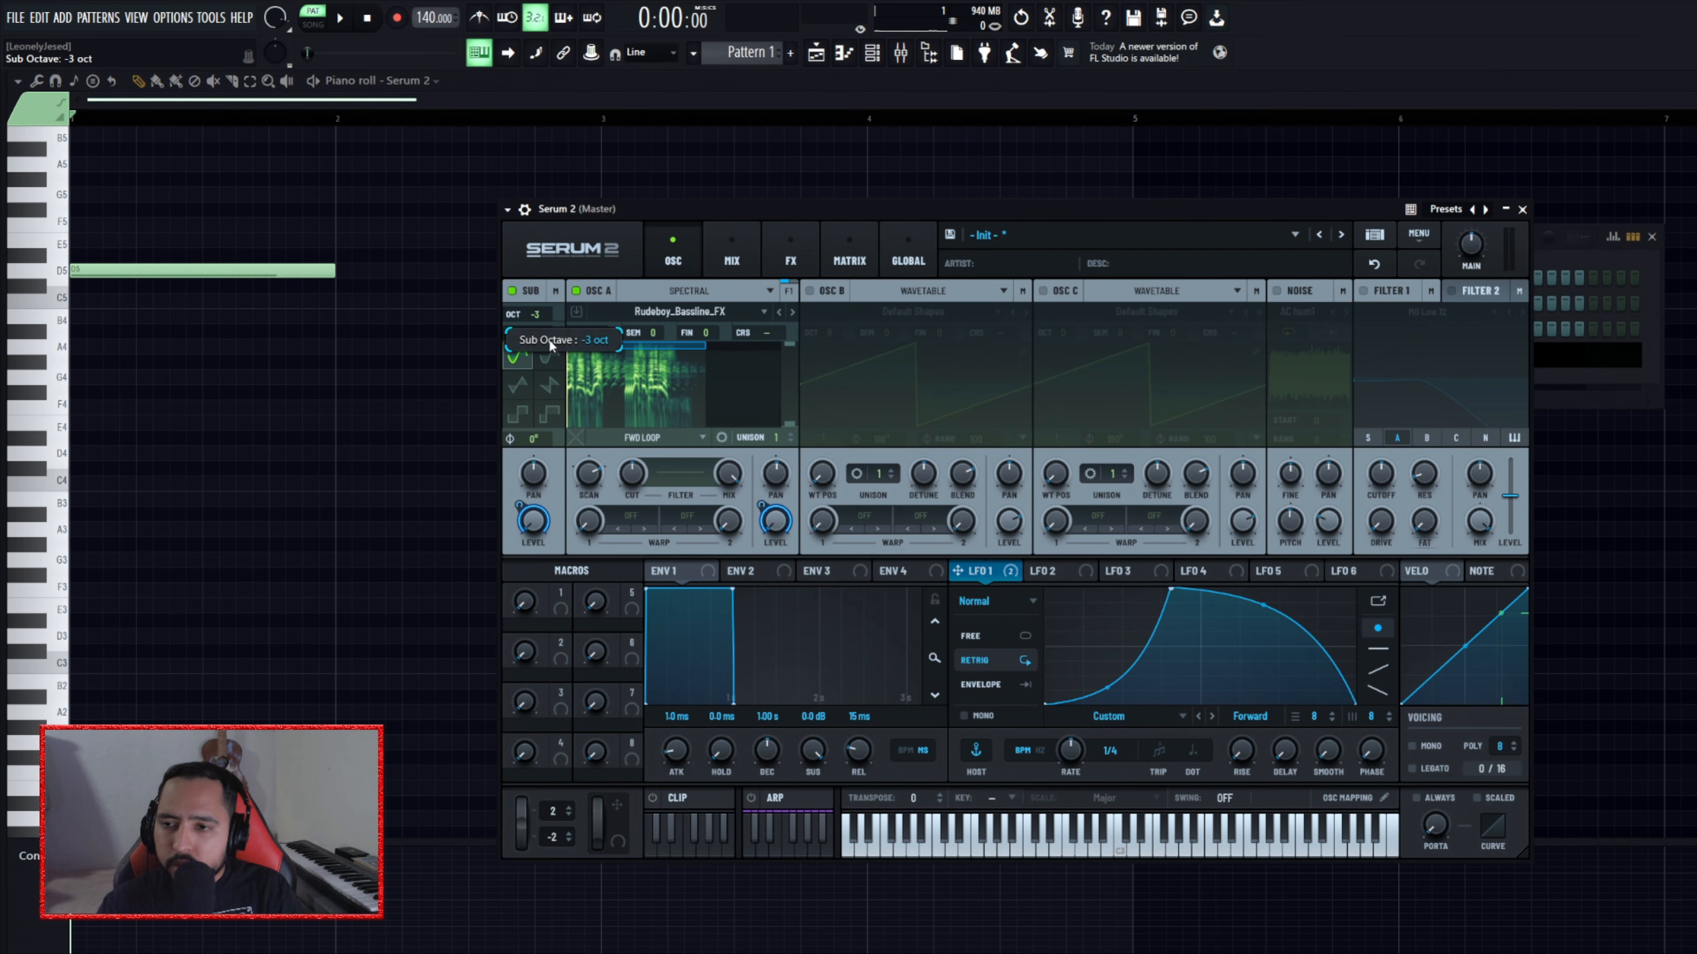
{"action": "key", "text": "space"}
{"action": "key", "text": "space"}
{"action": "key", "text": "space"}
{"action": "key", "text": "space"}
{"action": "key", "text": "space"}
{"action": "key", "text": "space"}
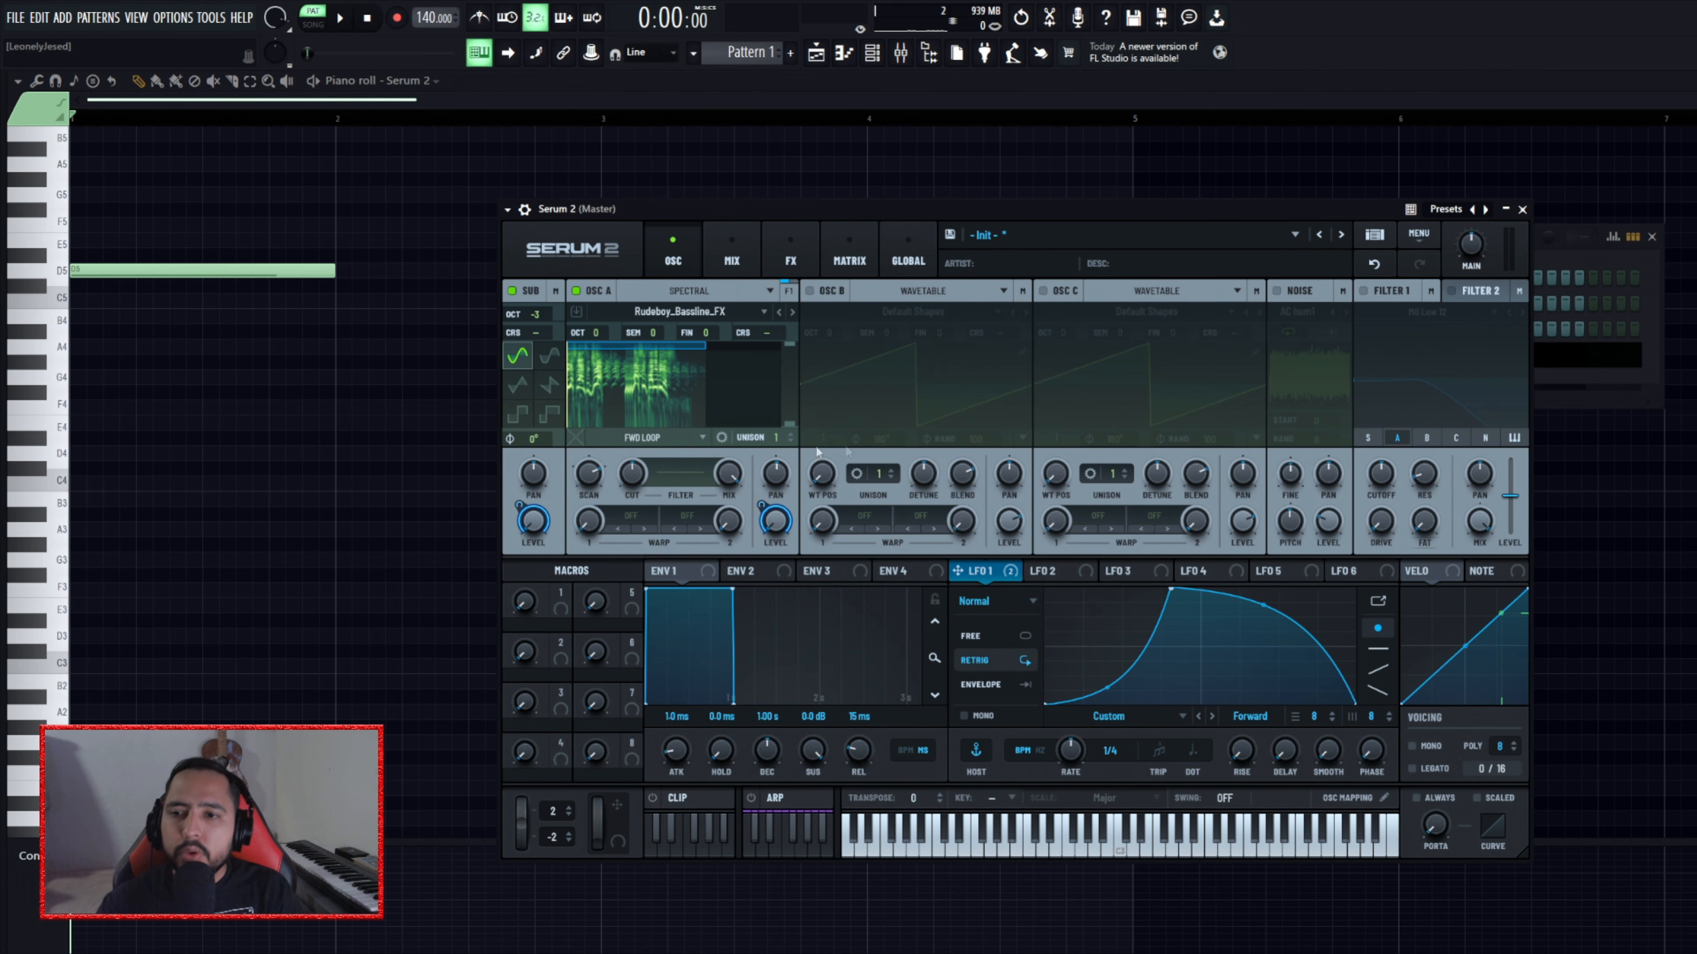
- Narrow oscillator A's loop region by moving its start later and its end earlier in the sample
{"action": "left_click_drag", "start_coordinate": [570, 347], "coordinate": [590, 394]}
{"action": "left_click_drag", "start_coordinate": [703, 386], "coordinate": [670, 392]}
- Modulate Main Tuning with LFO 2 at 50% and shape LFO 2 into an early peak with a fast curved decay
{"action": "left_click", "coordinate": [1060, 572]}
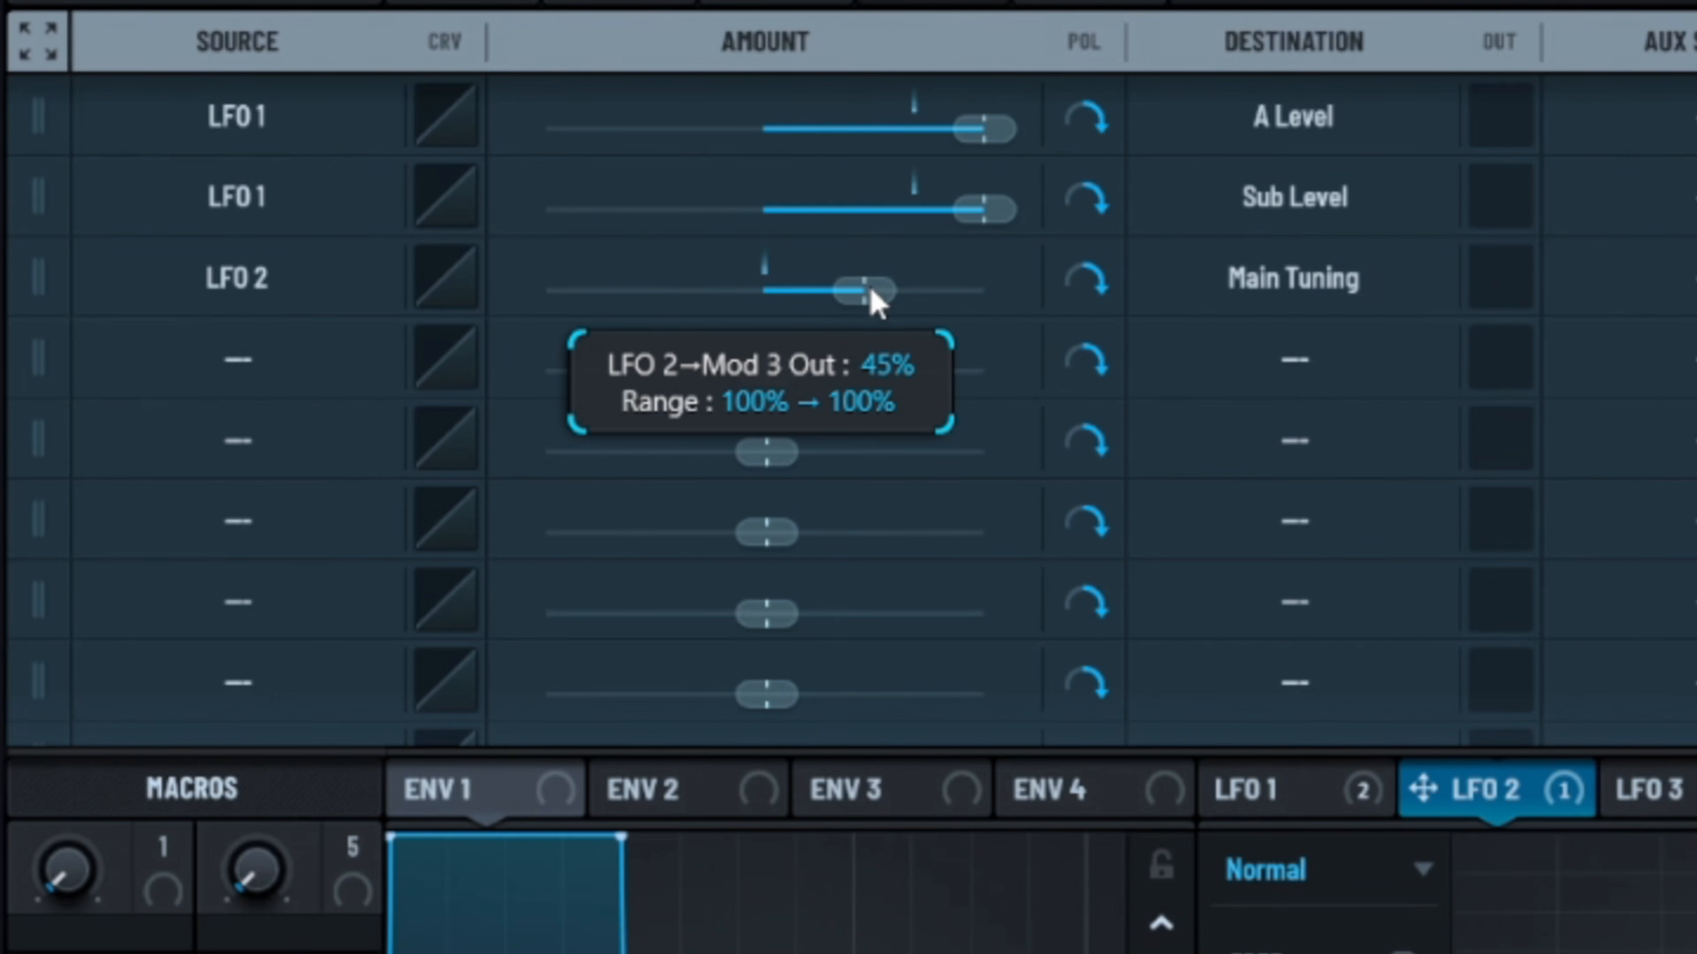
{"action": "mouse_move", "coordinate": [872, 304]}
{"action": "left_mouse_down"}
{"action": "mouse_move", "coordinate": [892, 309]}
{"action": "mouse_move", "coordinate": [882, 289]}
{"action": "left_mouse_up"}
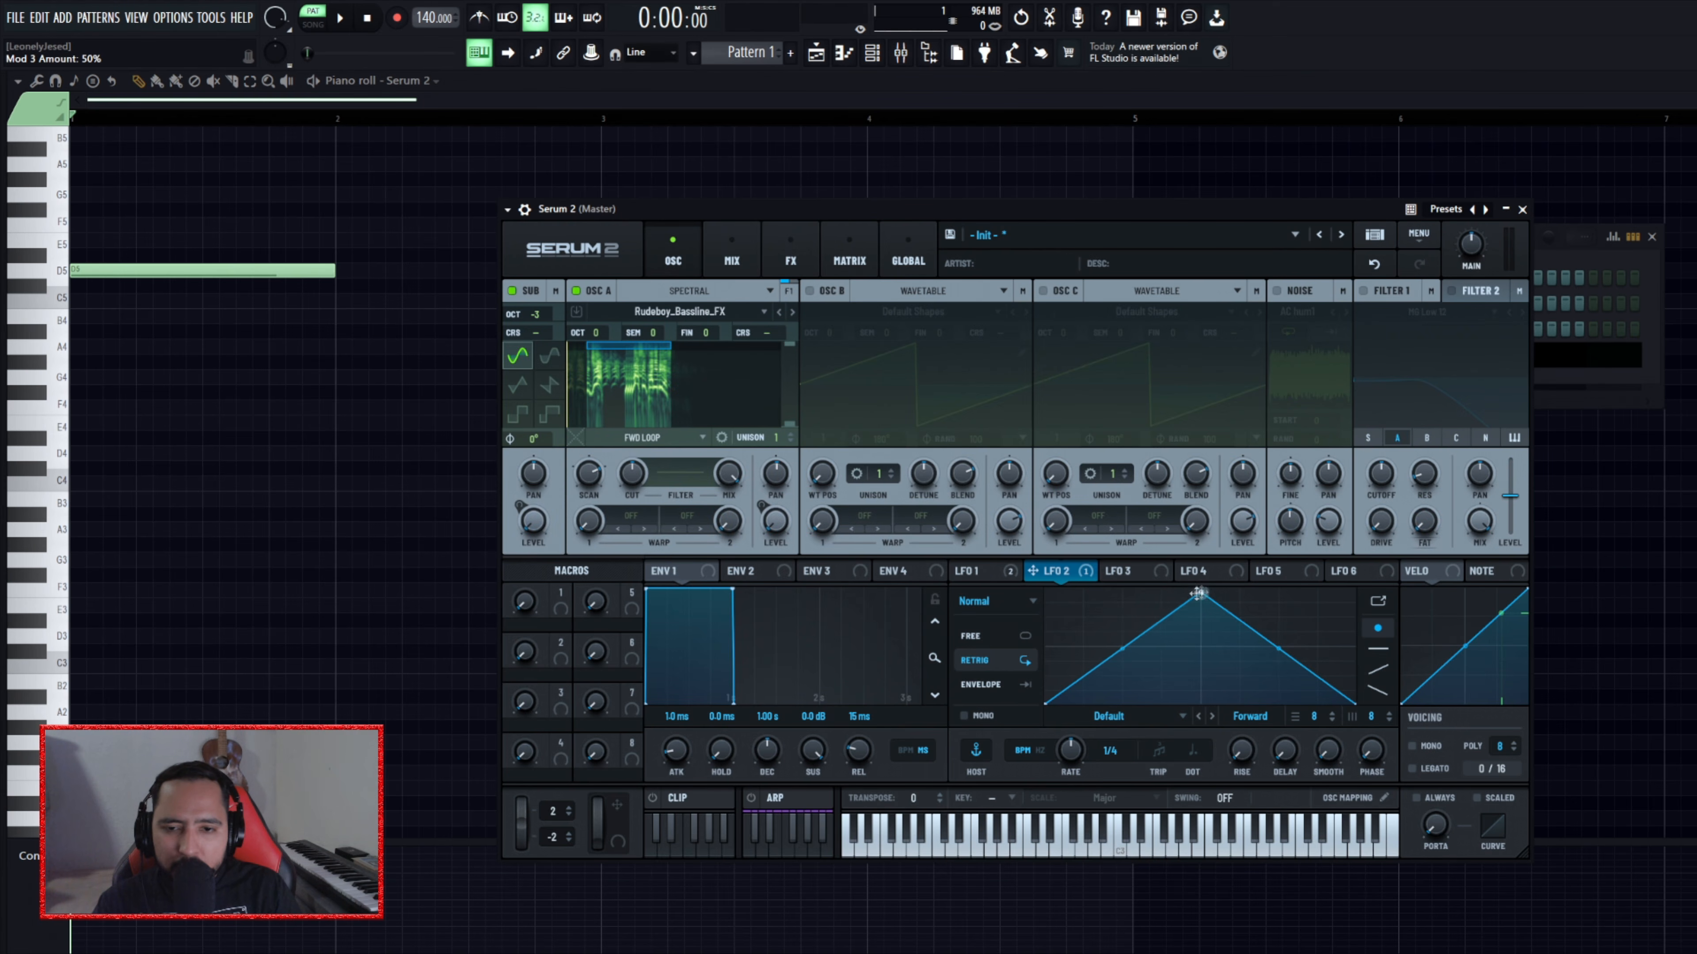
{"action": "left_click_drag", "start_coordinate": [1201, 590], "coordinate": [1058, 693]}
{"action": "double_click", "coordinate": [1174, 684]}
{"action": "left_click_drag", "start_coordinate": [1175, 685], "coordinate": [1143, 699]}
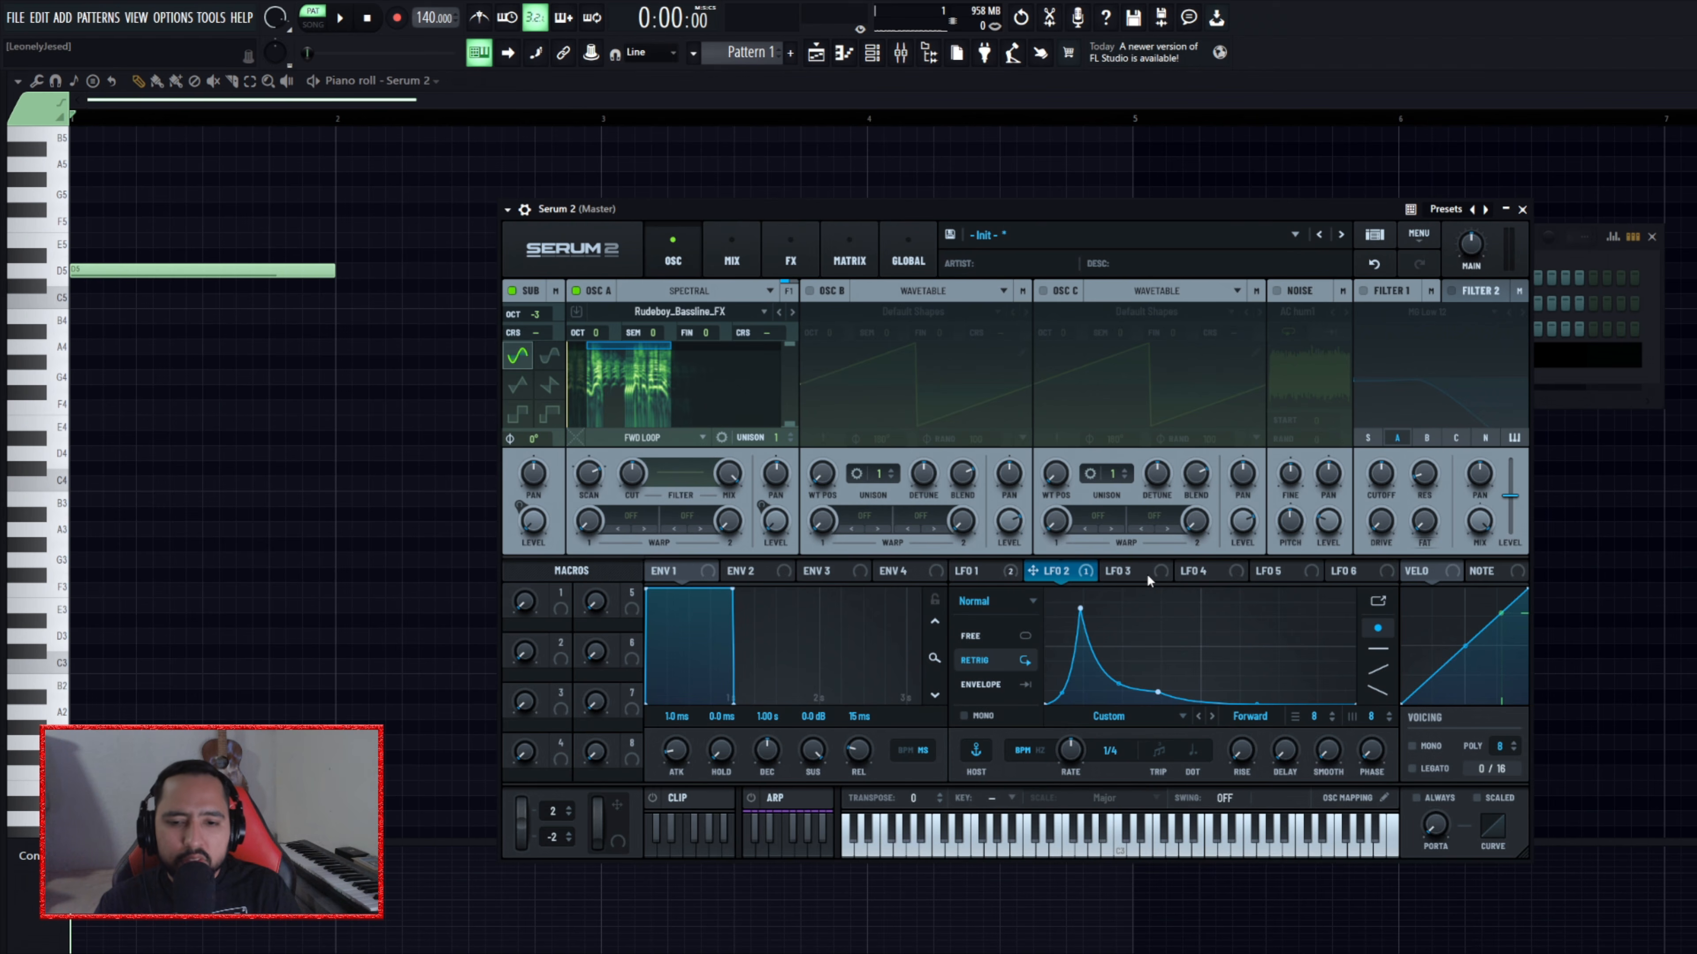
{"action": "key", "text": "space"}
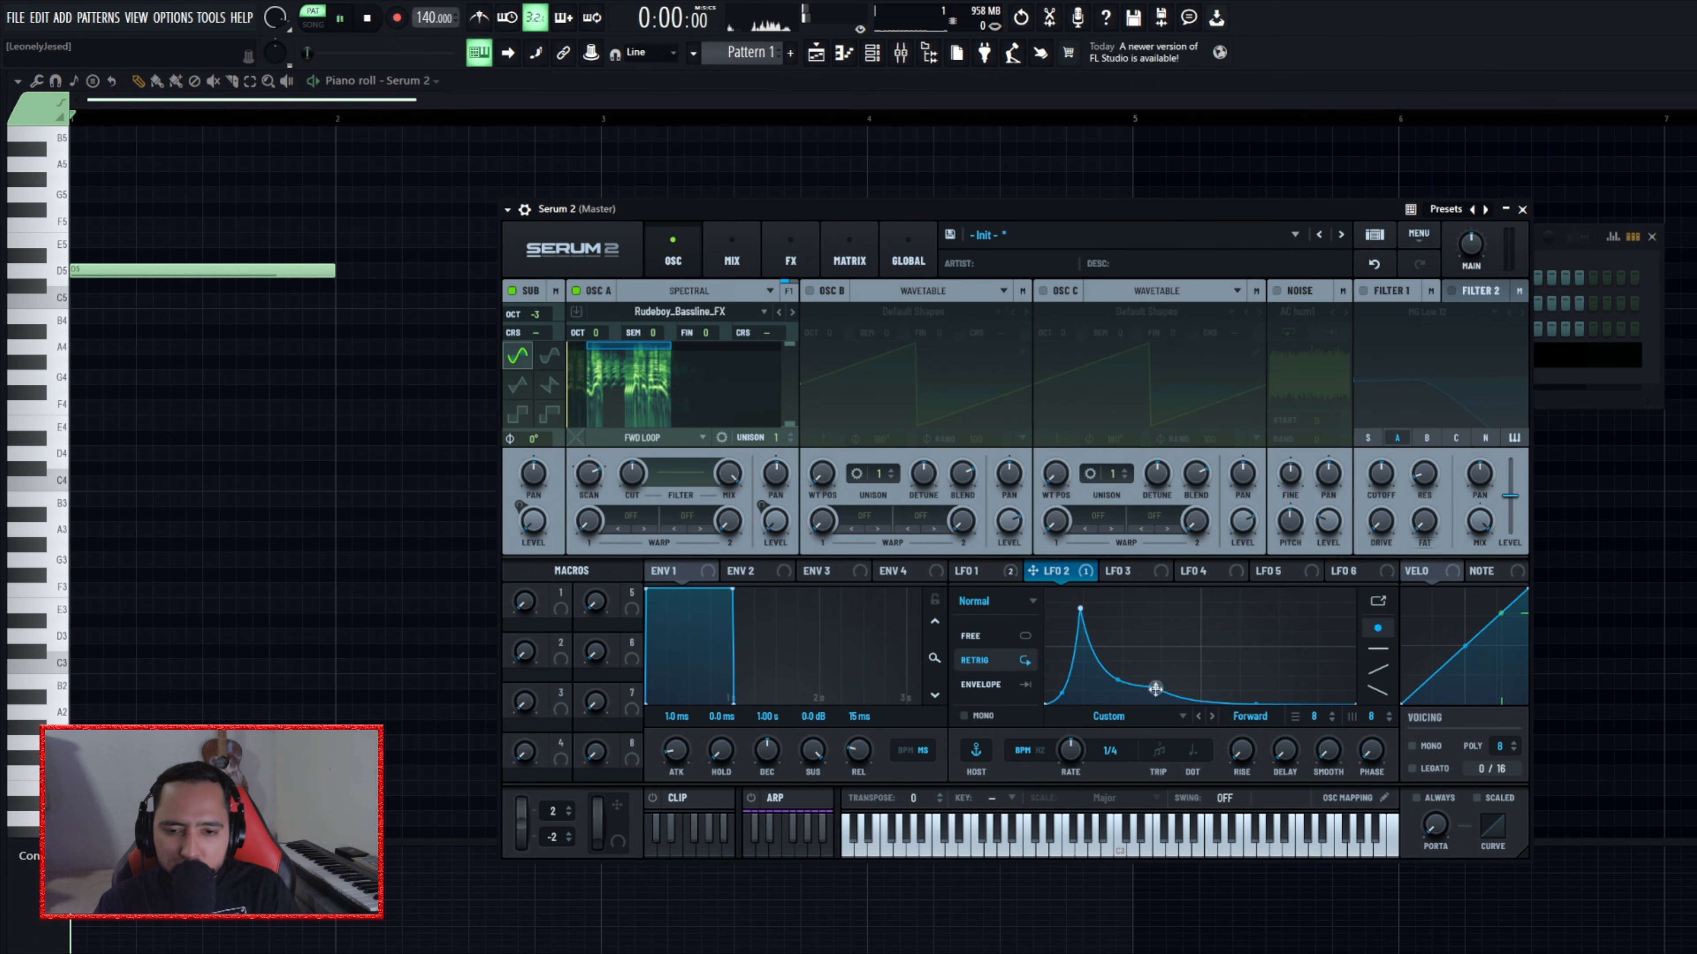
{"action": "key", "text": "space"}
- Assign LFO 3 to oscillator A's coarse pitch (CRS) with a modulation amount of 50%
{"action": "left_click", "coordinate": [1130, 570]}
{"action": "left_click_drag", "start_coordinate": [1108, 570], "coordinate": [776, 338]}
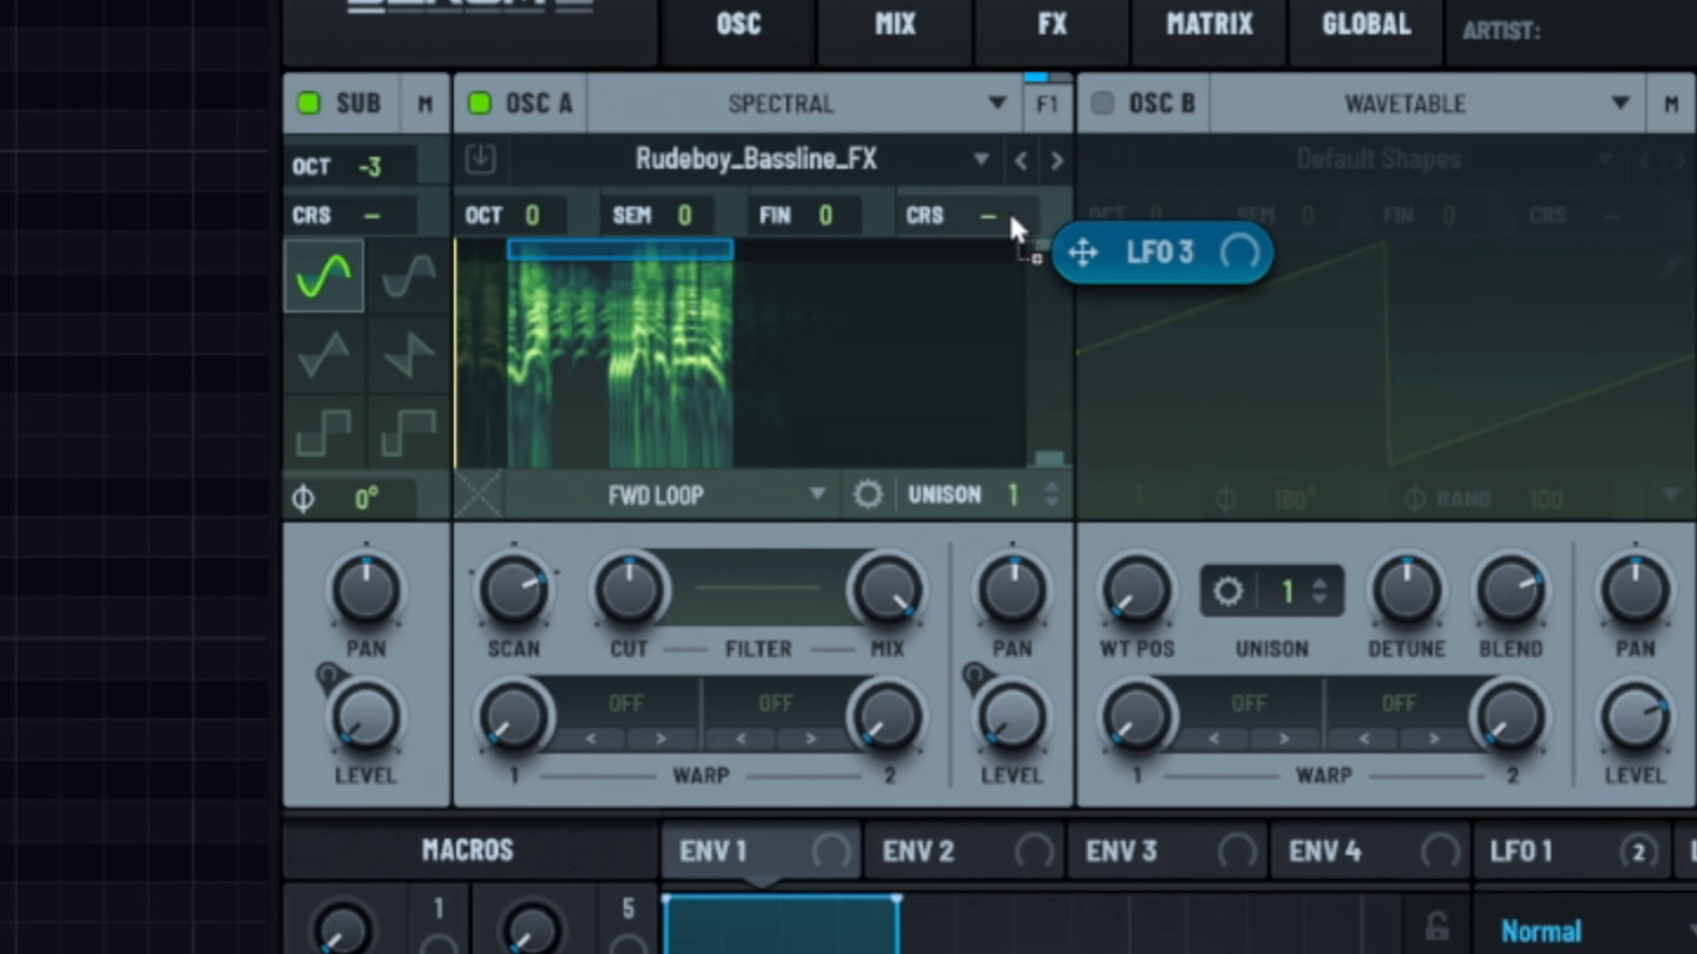
{"action": "left_click_drag", "start_coordinate": [1011, 227], "coordinate": [1011, 228]}
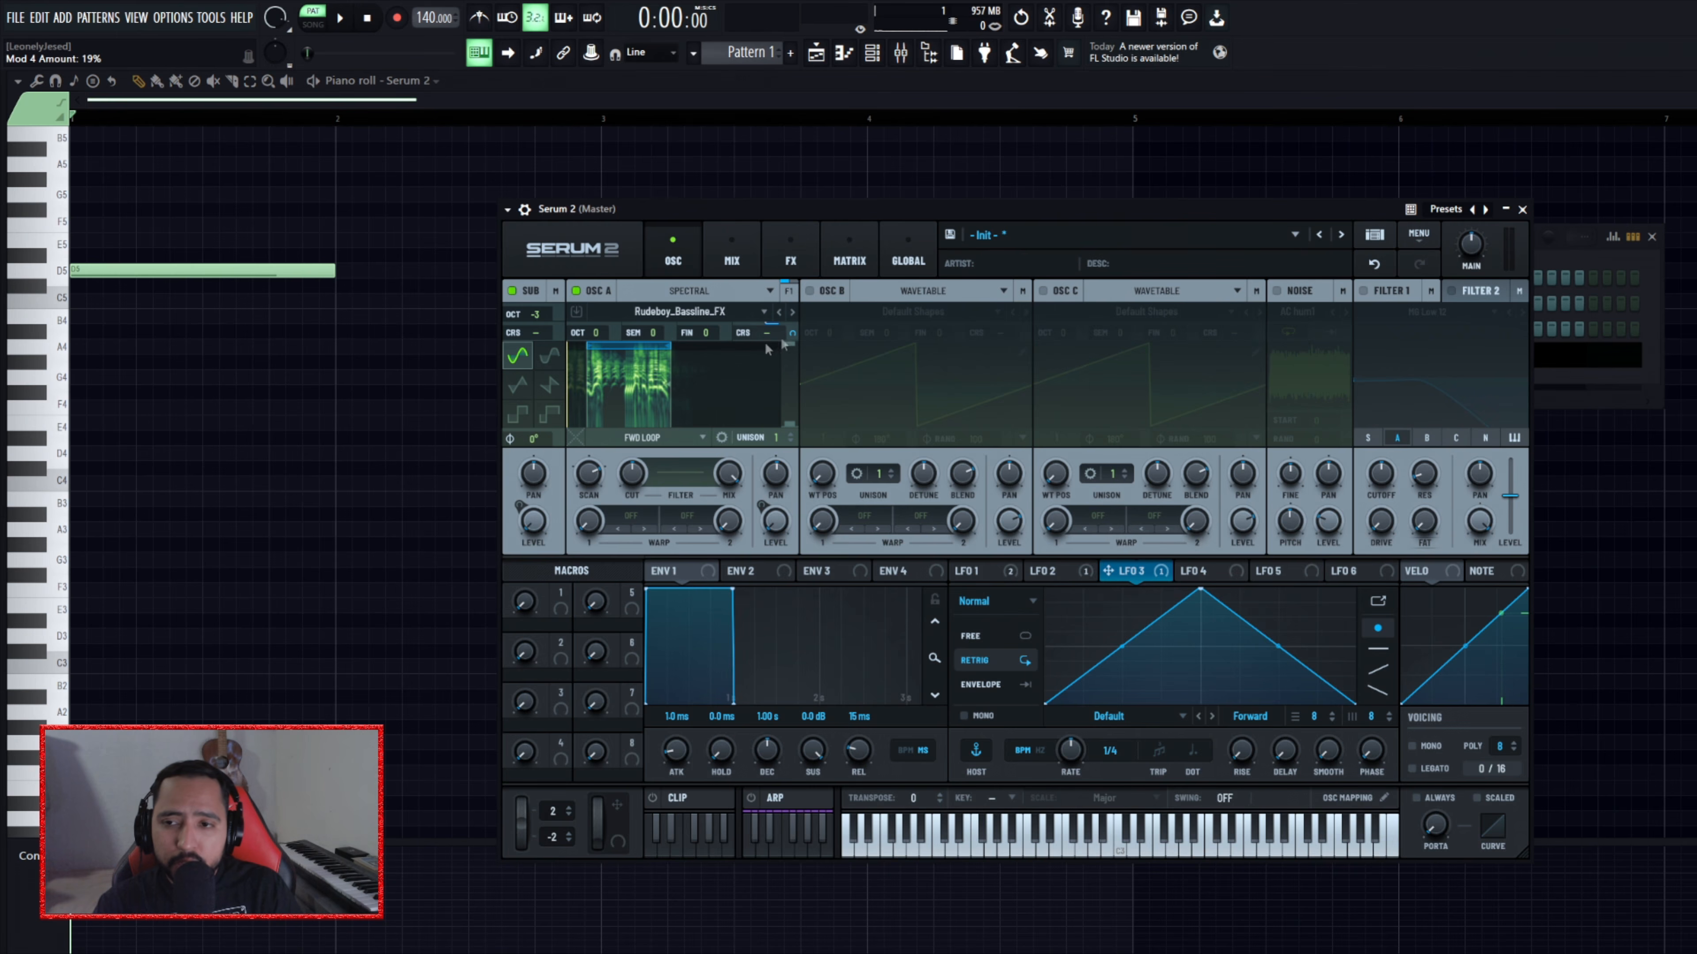
{"action": "left_click_drag", "start_coordinate": [792, 334], "coordinate": [800, 329]}
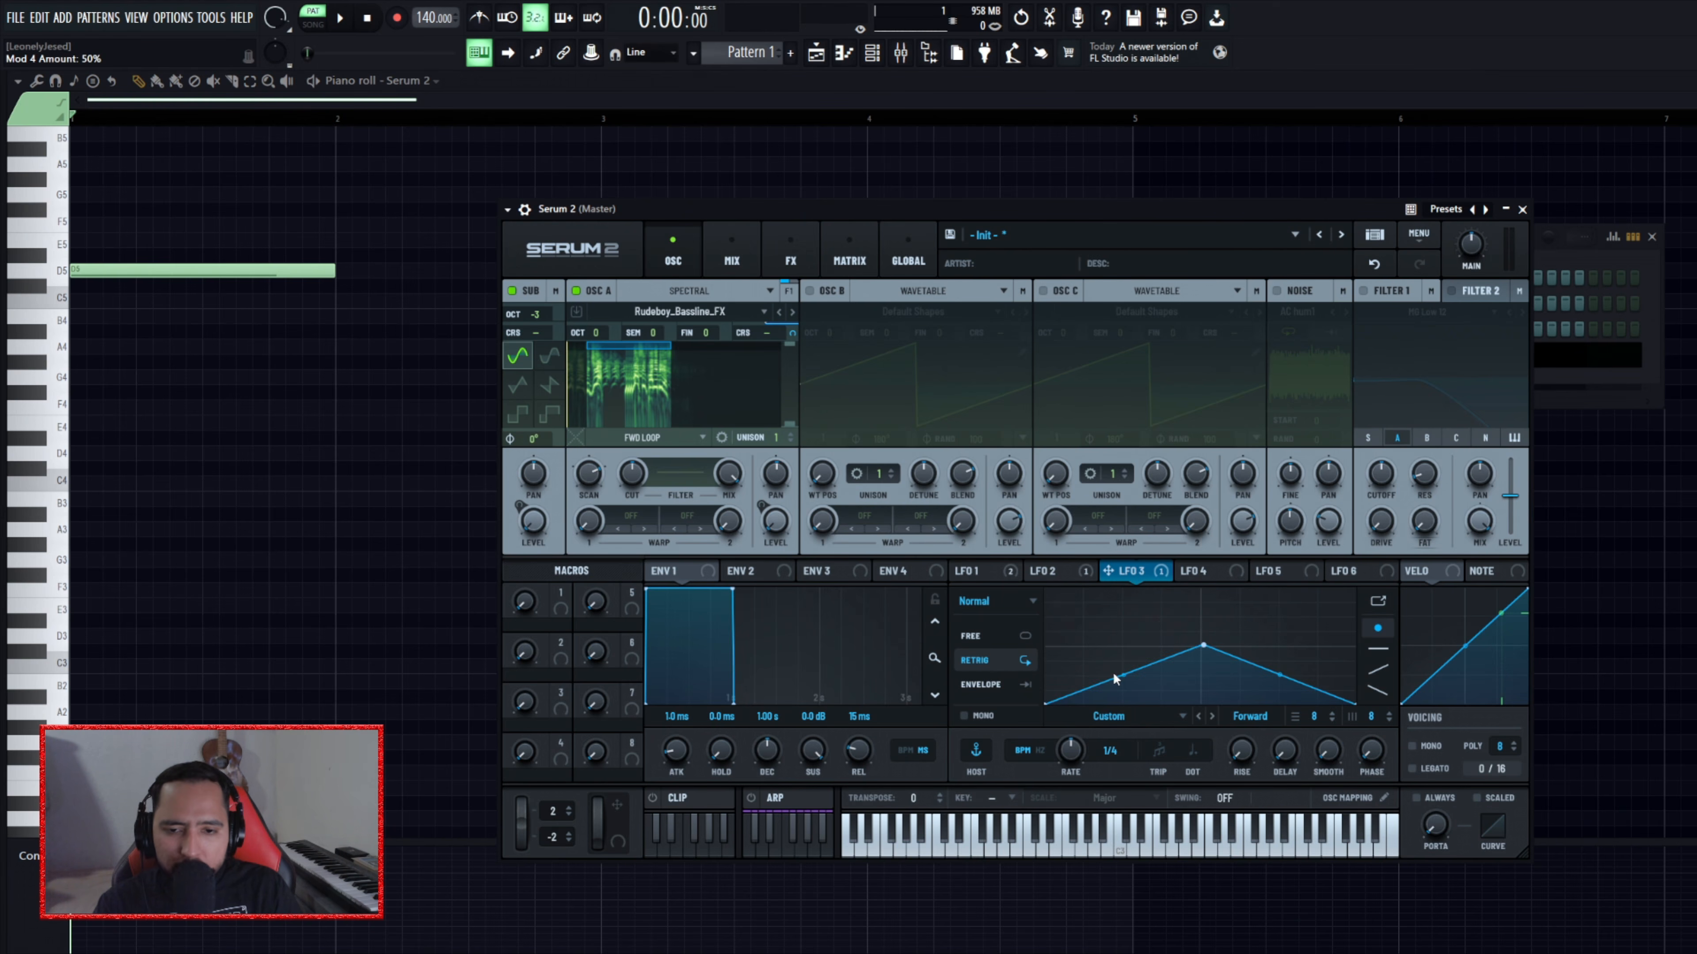
- Add points to LFO 3 to form a stepped rise and gradual fall, and set oscillator A's octave to -1
{"action": "double_click", "coordinate": [1113, 678]}
{"action": "mouse_move", "coordinate": [1113, 678]}
{"action": "left_mouse_down"}
{"action": "mouse_move", "coordinate": [1098, 661]}
{"action": "mouse_move", "coordinate": [1149, 661]}
{"action": "mouse_move", "coordinate": [1104, 683]}
{"action": "left_mouse_up"}
{"action": "left_click_drag", "start_coordinate": [1279, 674], "coordinate": [1279, 702]}
{"action": "double_click", "coordinate": [1313, 647]}
{"action": "left_click_drag", "start_coordinate": [1202, 646], "coordinate": [1205, 636]}
{"action": "left_click_drag", "start_coordinate": [1331, 703], "coordinate": [1336, 655]}
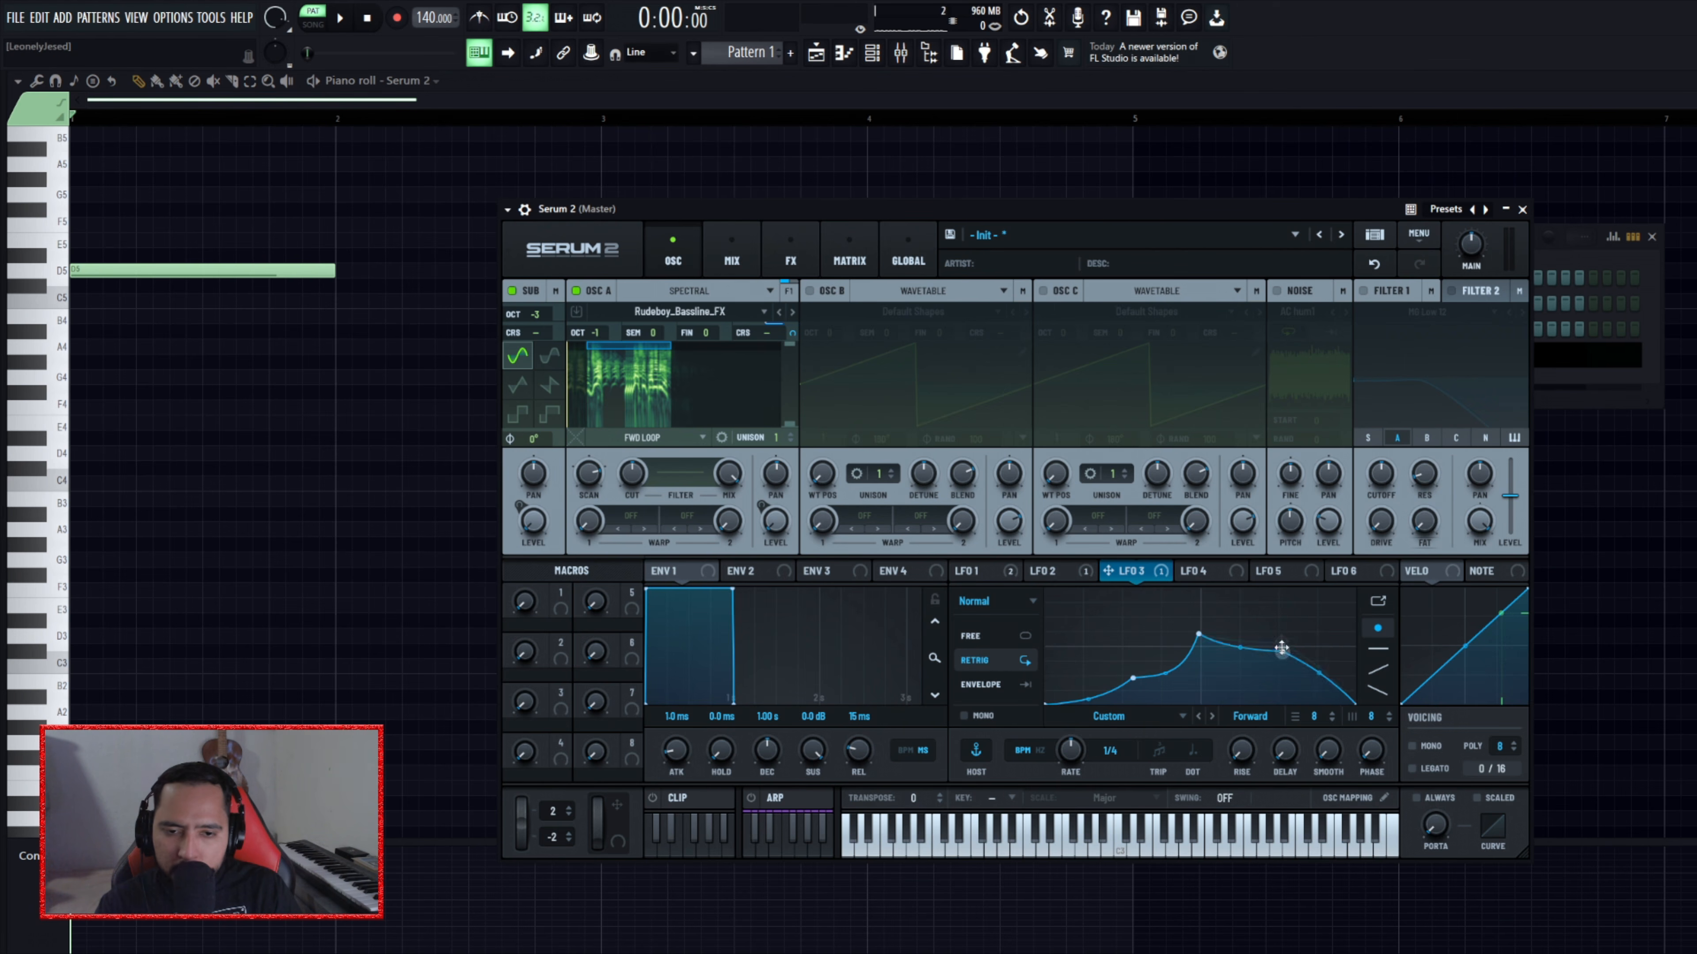
- Fine-tune LFO 3's points into a low early step and a rounded plateau, auditioning the note between adjustments
{"action": "key", "text": "space"}
{"action": "key", "text": "space"}
{"action": "mouse_move", "coordinate": [1280, 649]}
{"action": "left_mouse_down"}
{"action": "mouse_move", "coordinate": [1195, 652]}
{"action": "mouse_move", "coordinate": [1282, 649]}
{"action": "left_mouse_up"}
{"action": "key", "text": "space"}
{"action": "key", "text": "space"}
{"action": "key", "text": "space"}
{"action": "key", "text": "space"}
{"action": "left_click_drag", "start_coordinate": [1132, 678], "coordinate": [1109, 689]}
{"action": "key", "text": "space"}
{"action": "key", "text": "space"}
{"action": "key", "text": "space"}
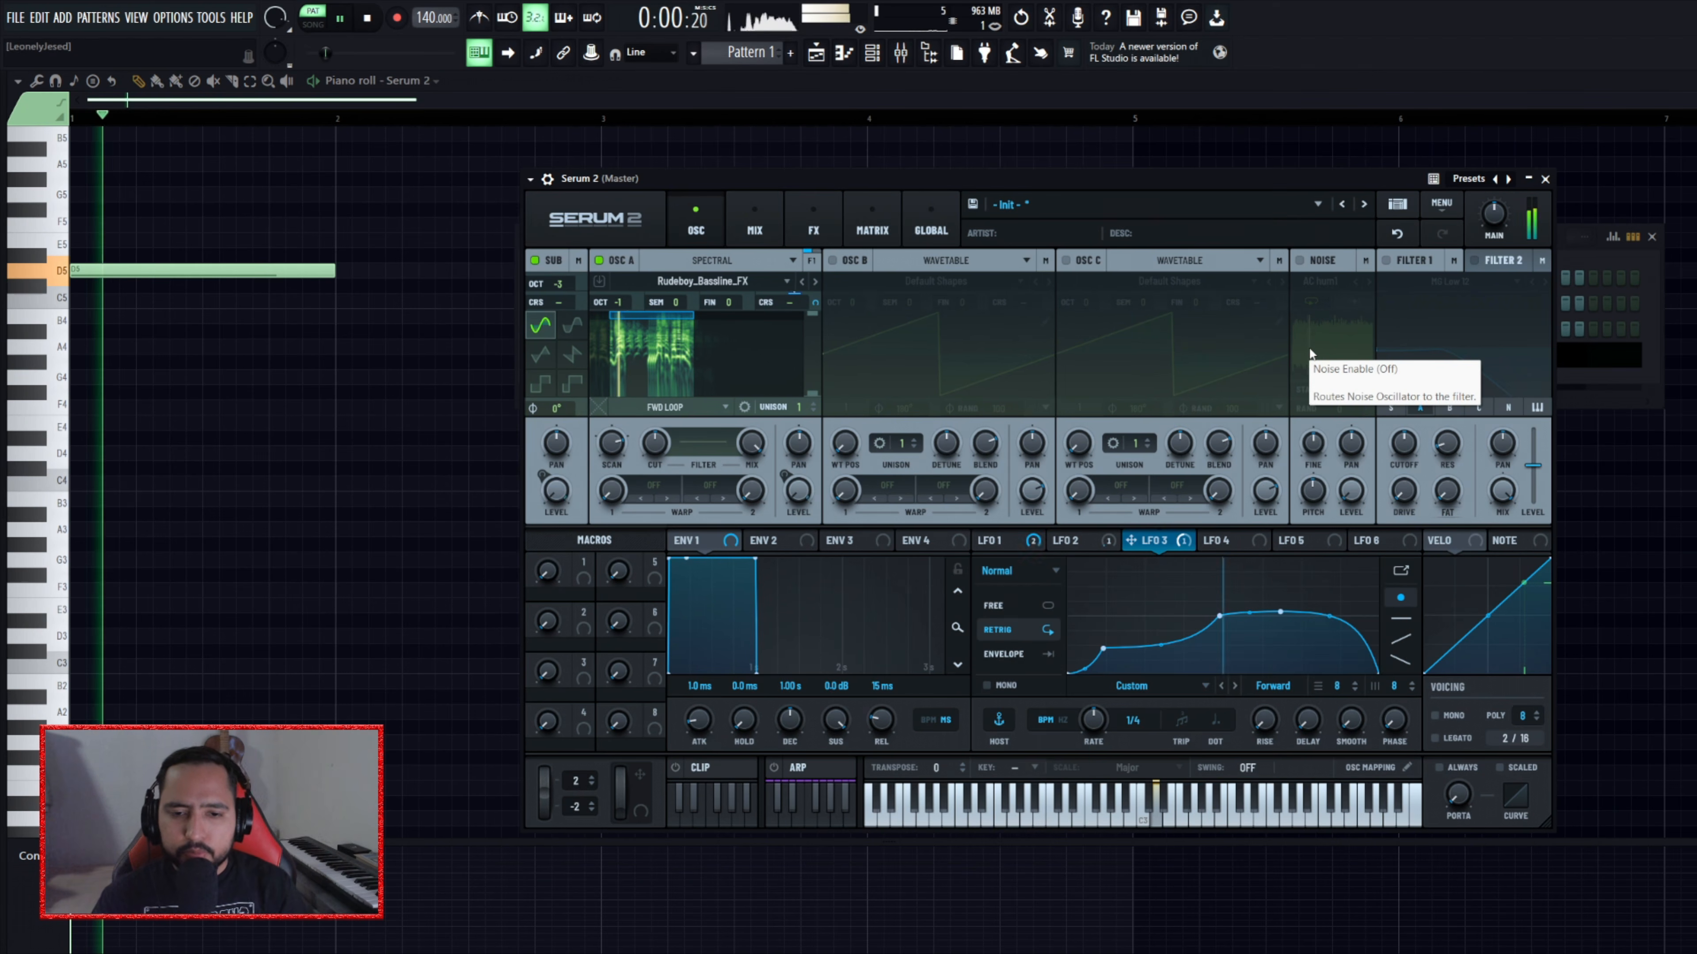
{"action": "key", "text": "space"}
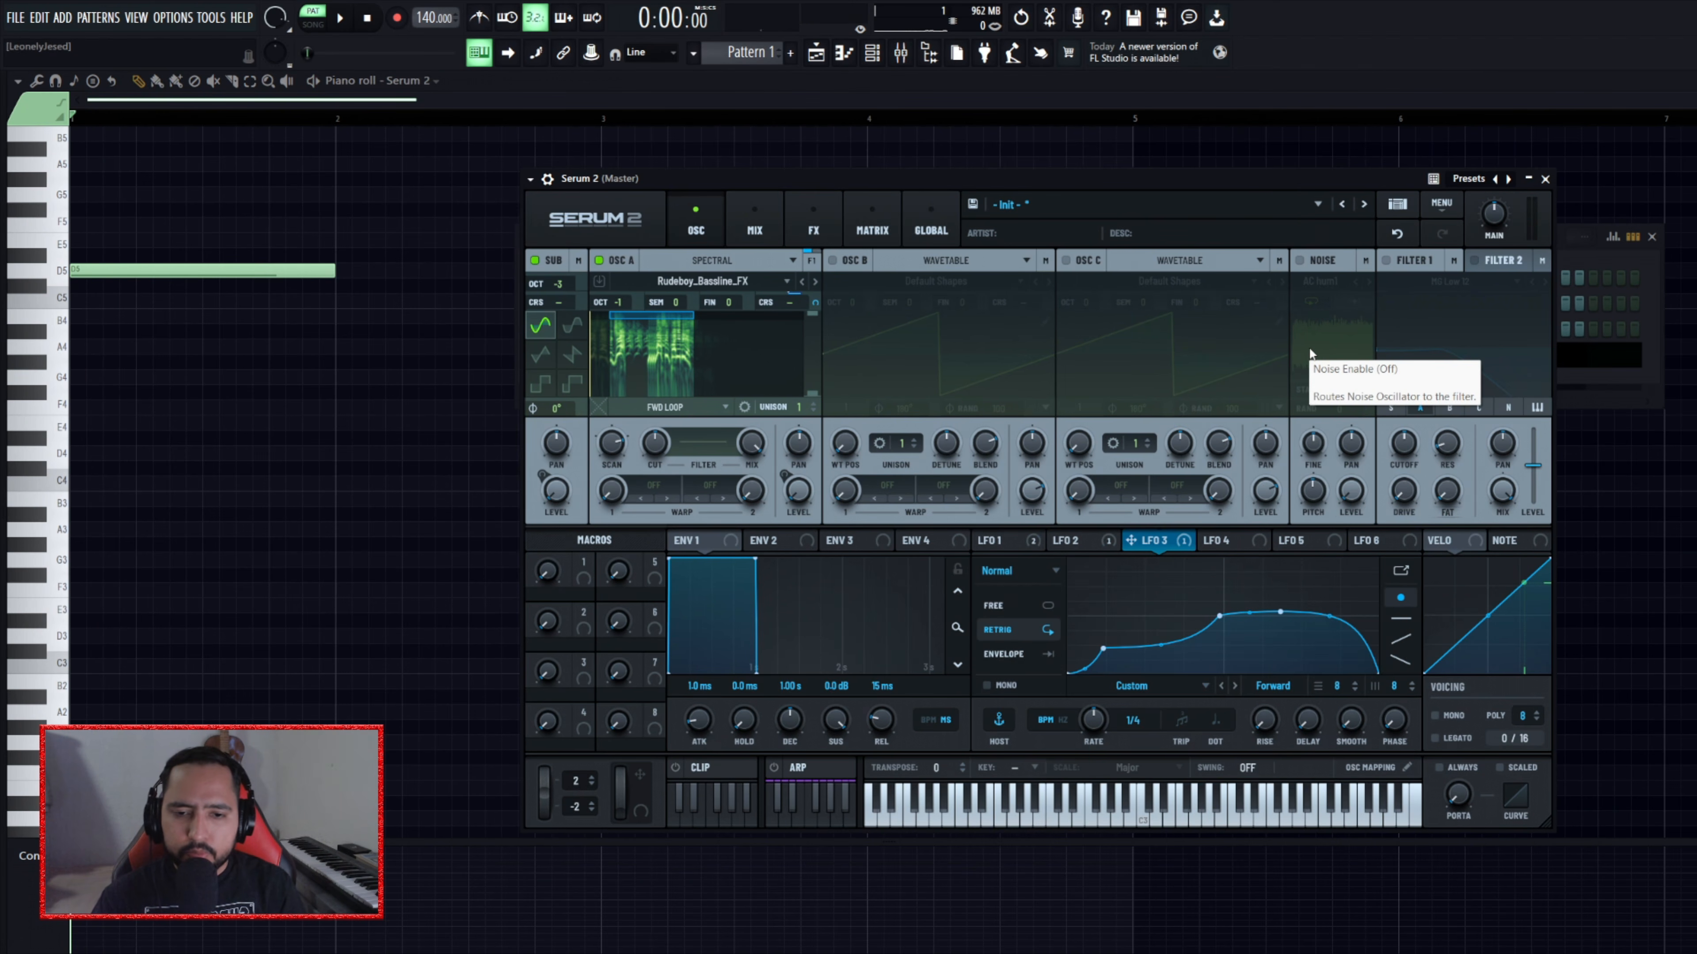
- Add a Hyper/Dimension effect to the main effects chain and audition the sound
{"action": "left_click", "coordinate": [807, 223]}
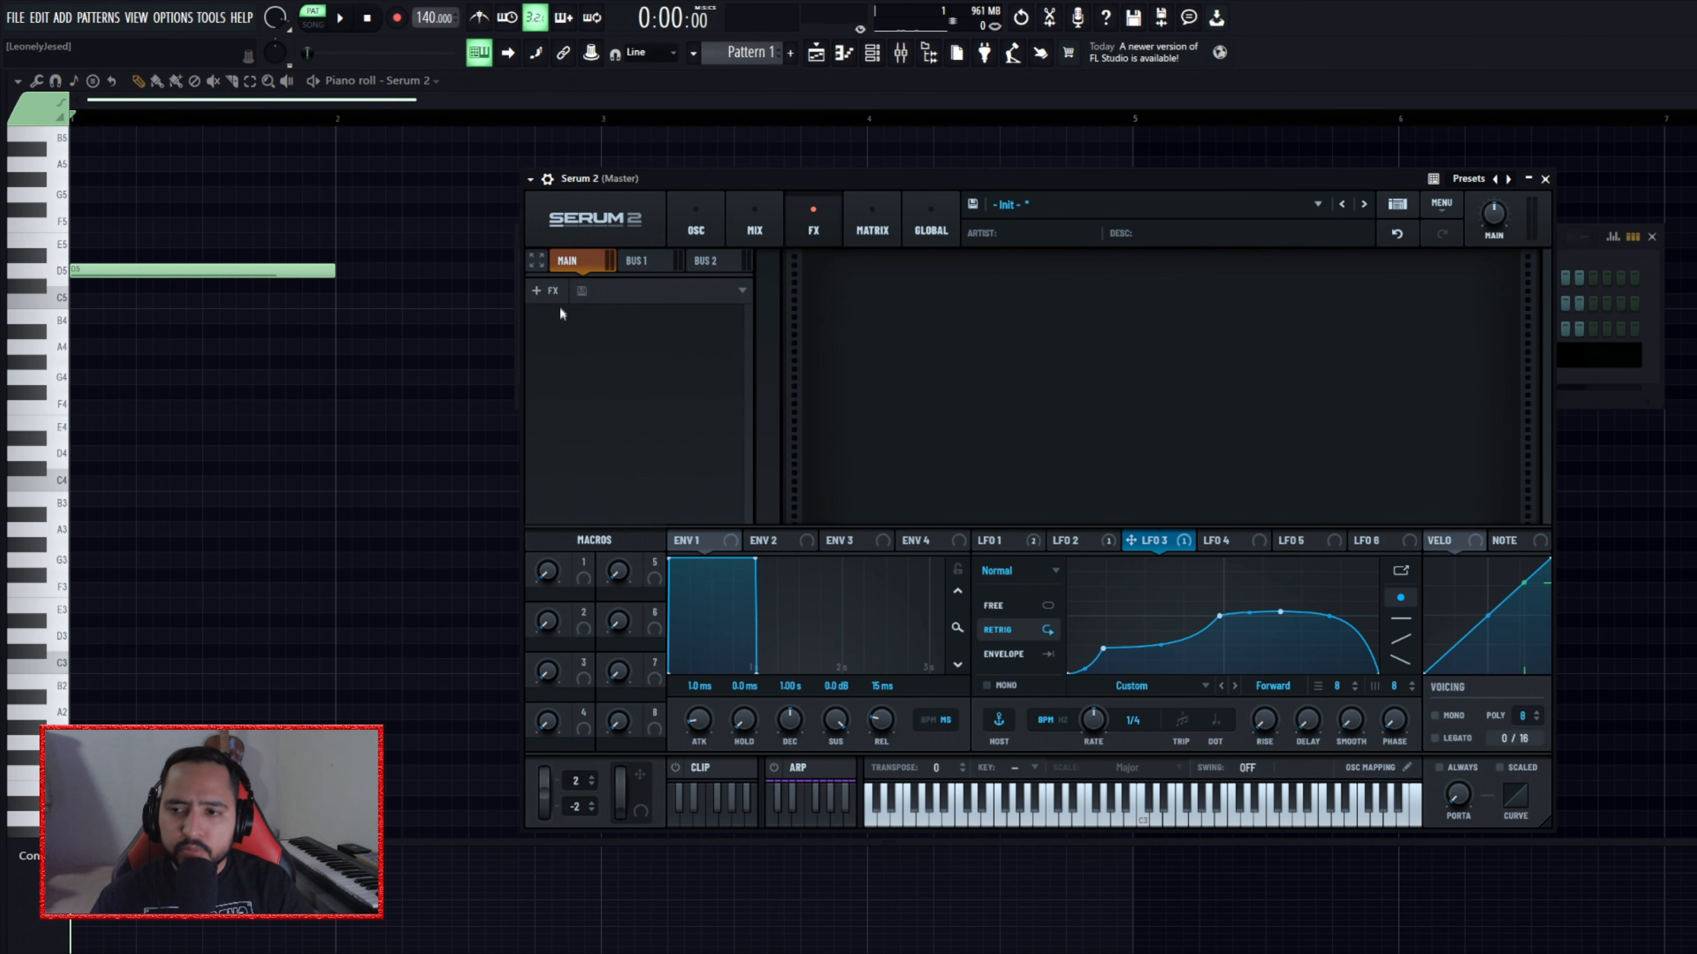
{"action": "left_click_drag", "start_coordinate": [885, 178], "coordinate": [859, 175]}
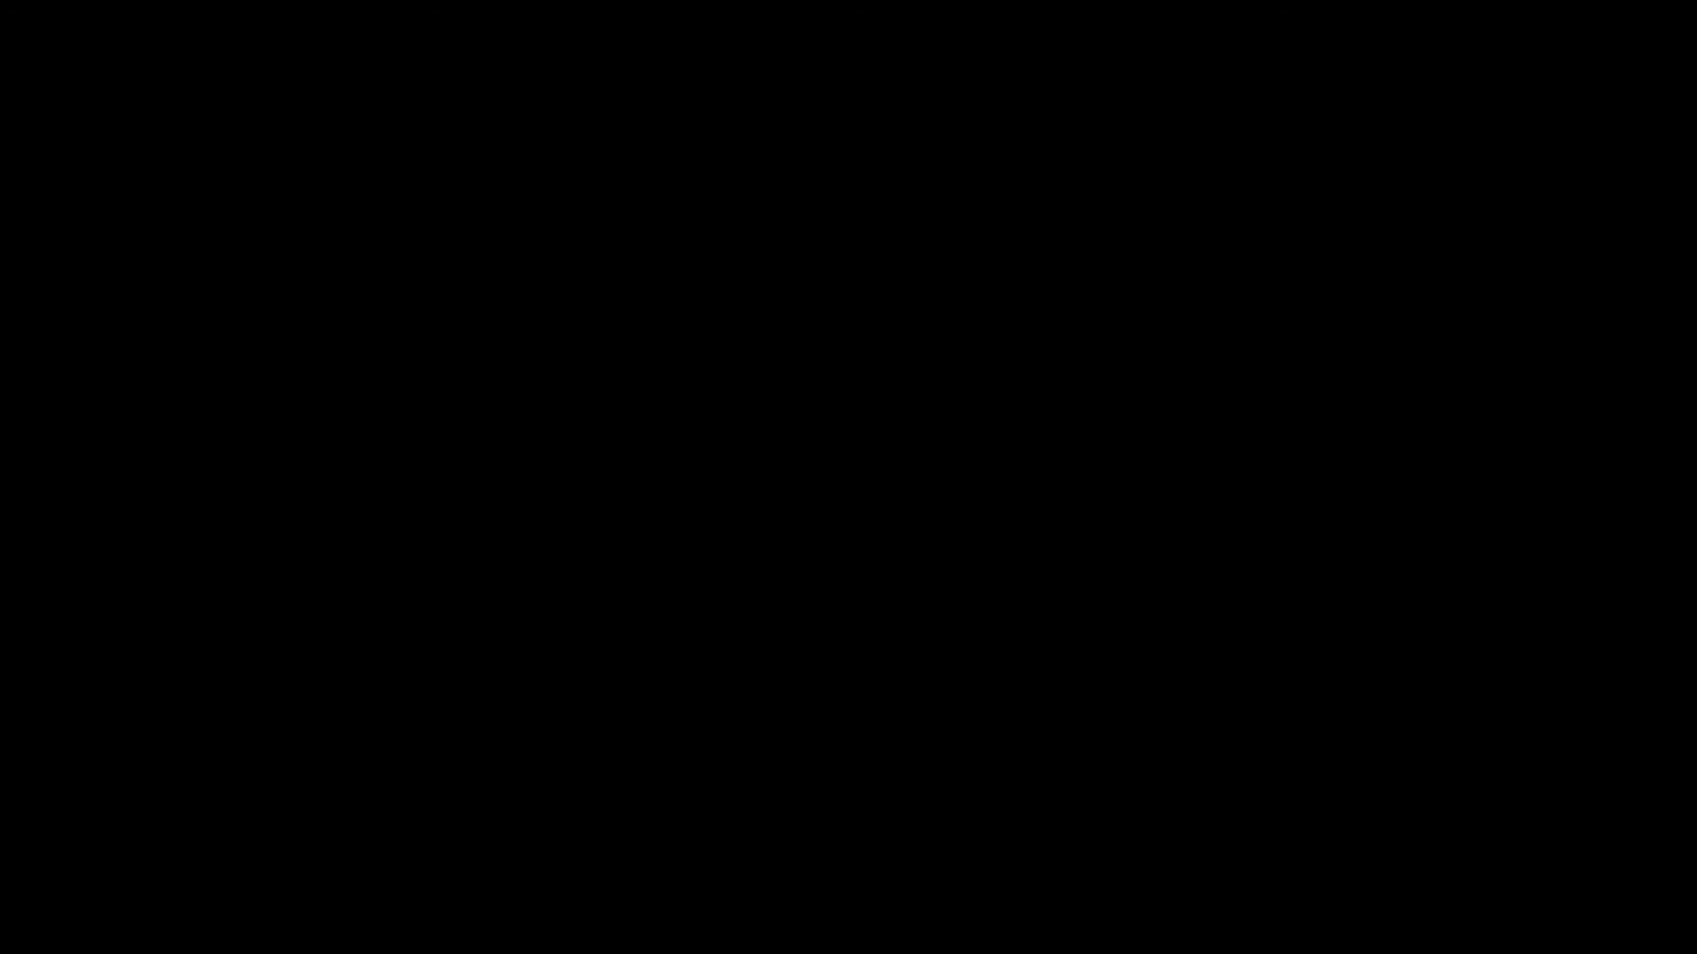
{"action": "left_click", "coordinate": [521, 293]}
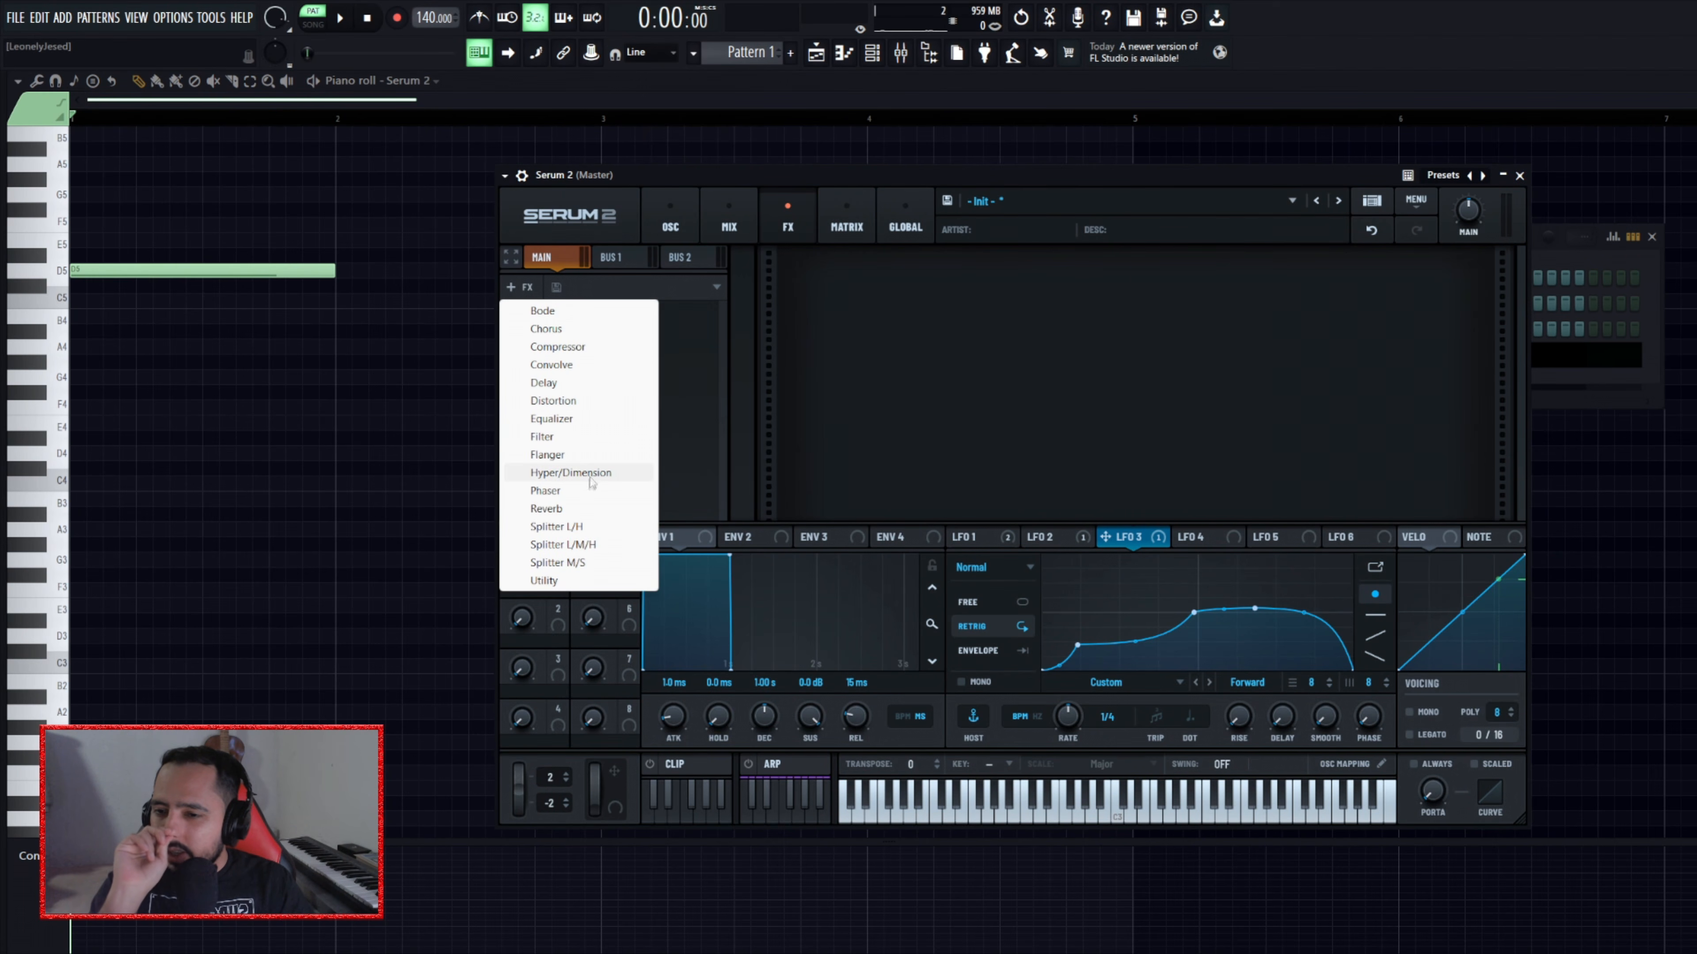
{"action": "left_click", "coordinate": [592, 476]}
{"action": "key", "text": "space"}
{"action": "key", "text": "space"}
- Add a Distortion effect after Hyper/Dimension, raise its drive slightly, and audition the result
{"action": "left_click", "coordinate": [521, 287]}
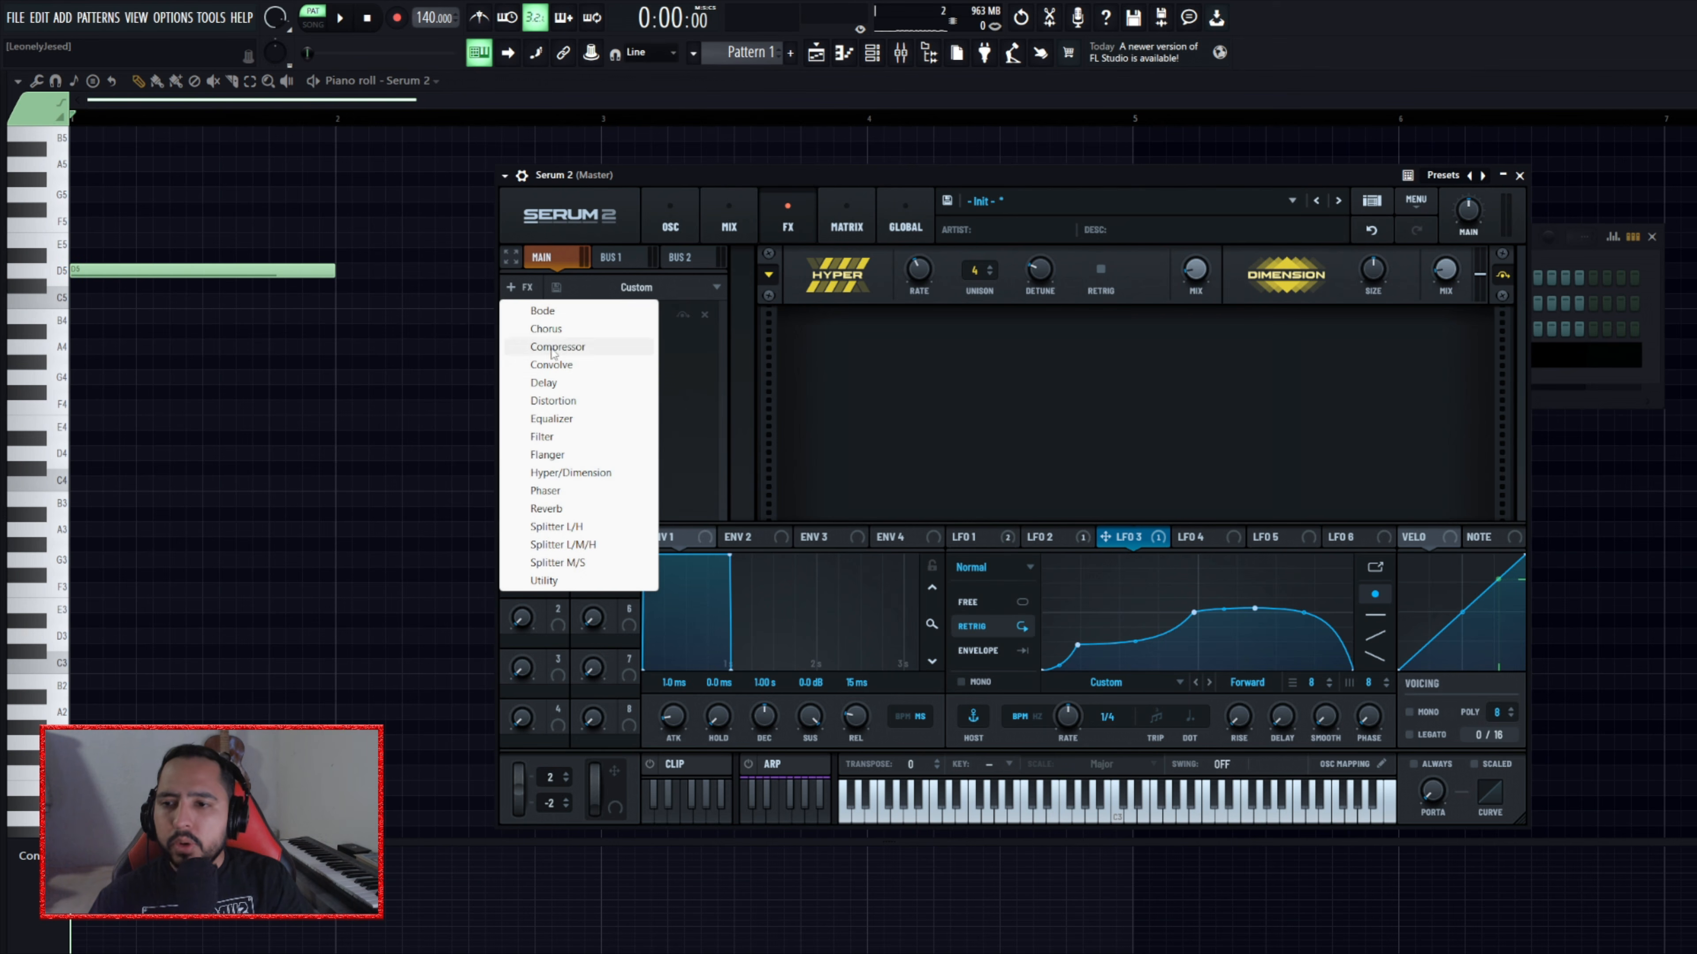
{"action": "left_click", "coordinate": [568, 401]}
{"action": "left_click_drag", "start_coordinate": [1307, 364], "coordinate": [1308, 354]}
{"action": "key", "text": "space"}
{"action": "key", "text": "space"}
{"action": "key", "text": "space"}
{"action": "key", "text": "space"}
- Add a Compressor after the Distortion in the main effects chain and audition the note
{"action": "left_click", "coordinate": [527, 289]}
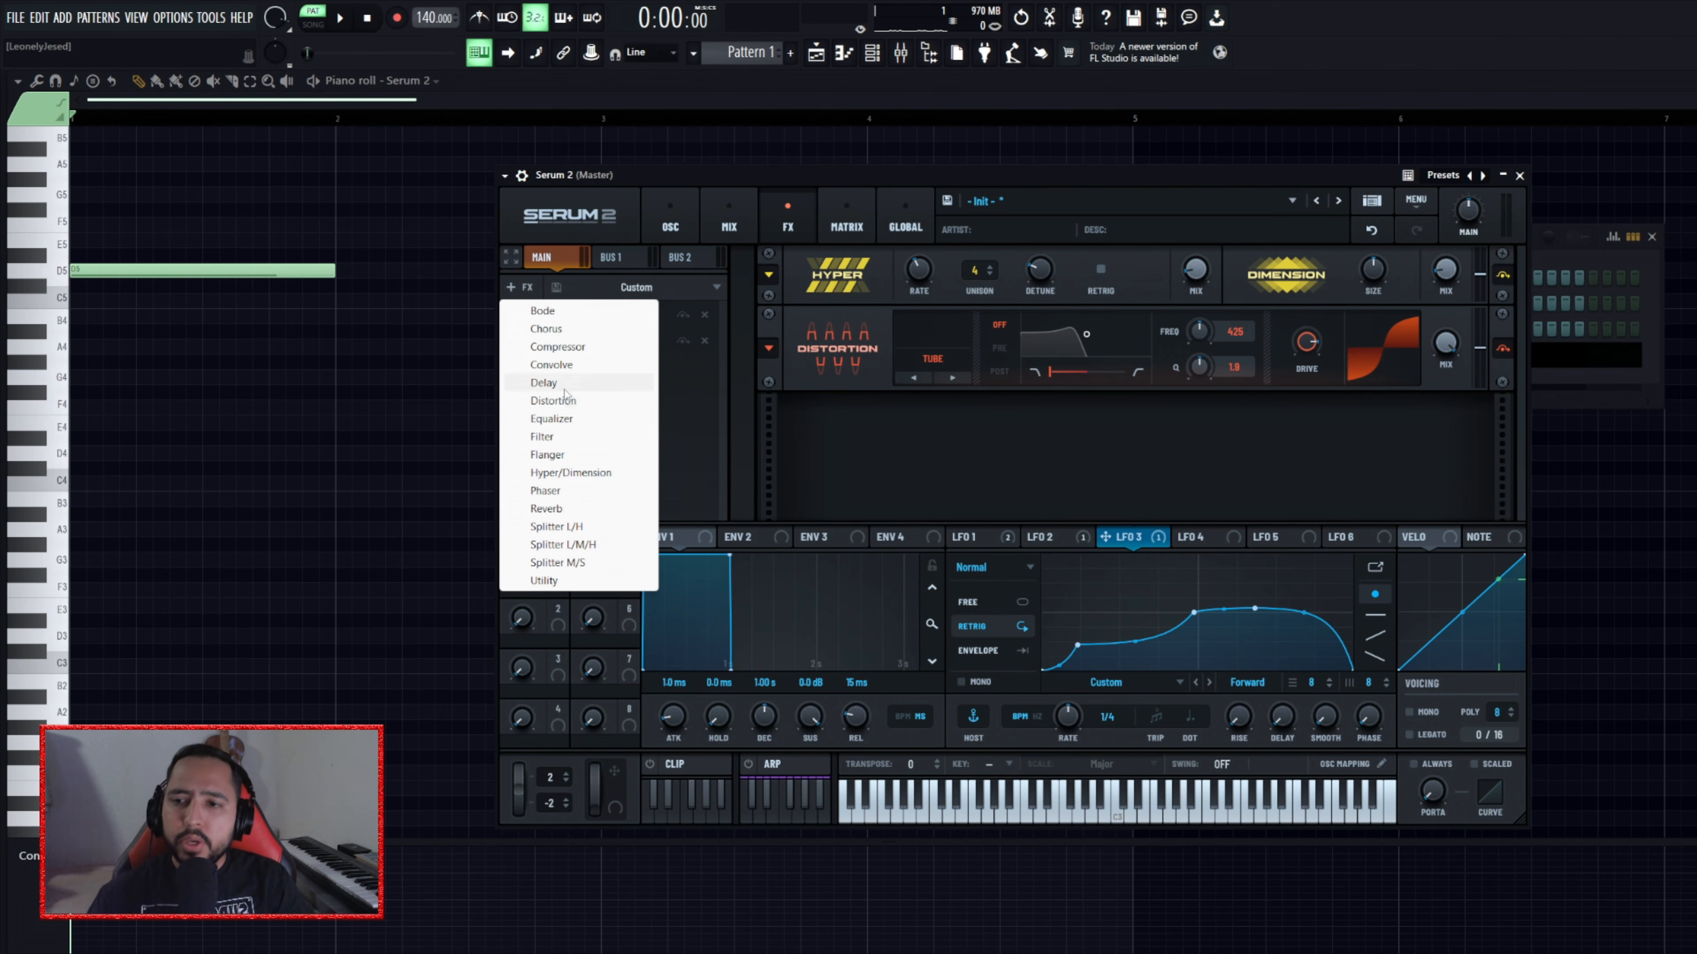
{"action": "left_click", "coordinate": [568, 352]}
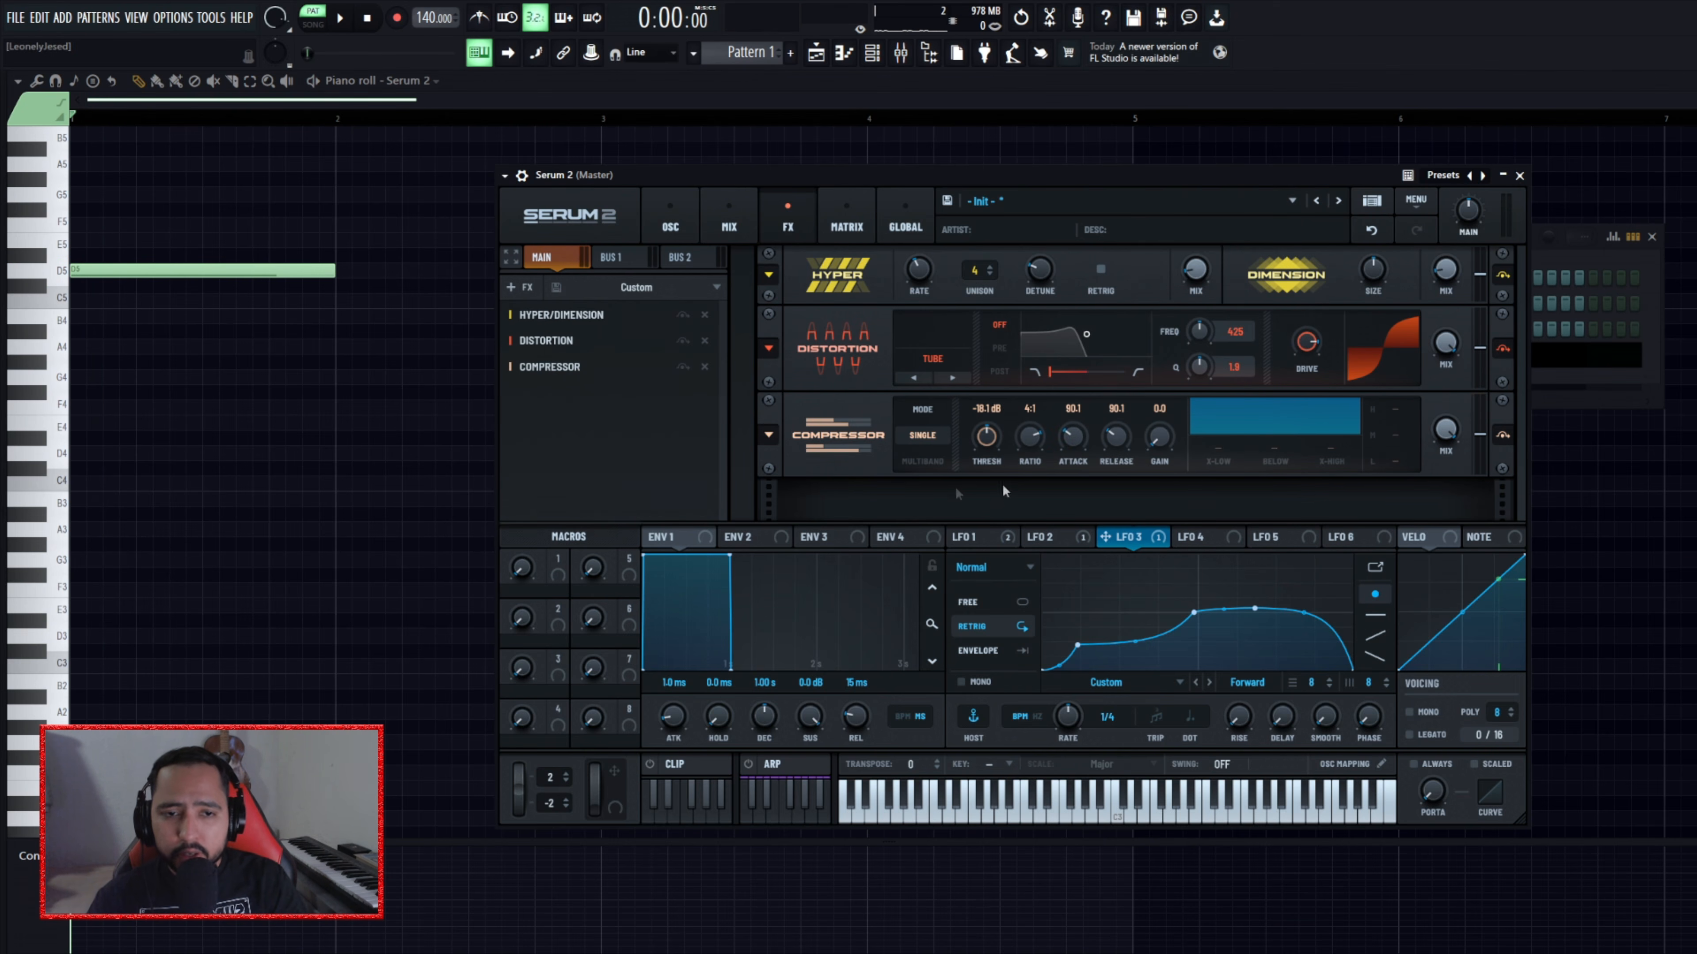
{"action": "key", "text": "space"}
{"action": "key", "text": "space"}
- Raise the Compressor's gain to about 6.2 dB, auditioning the note between adjustments
{"action": "left_click_drag", "start_coordinate": [1162, 437], "coordinate": [1171, 417]}
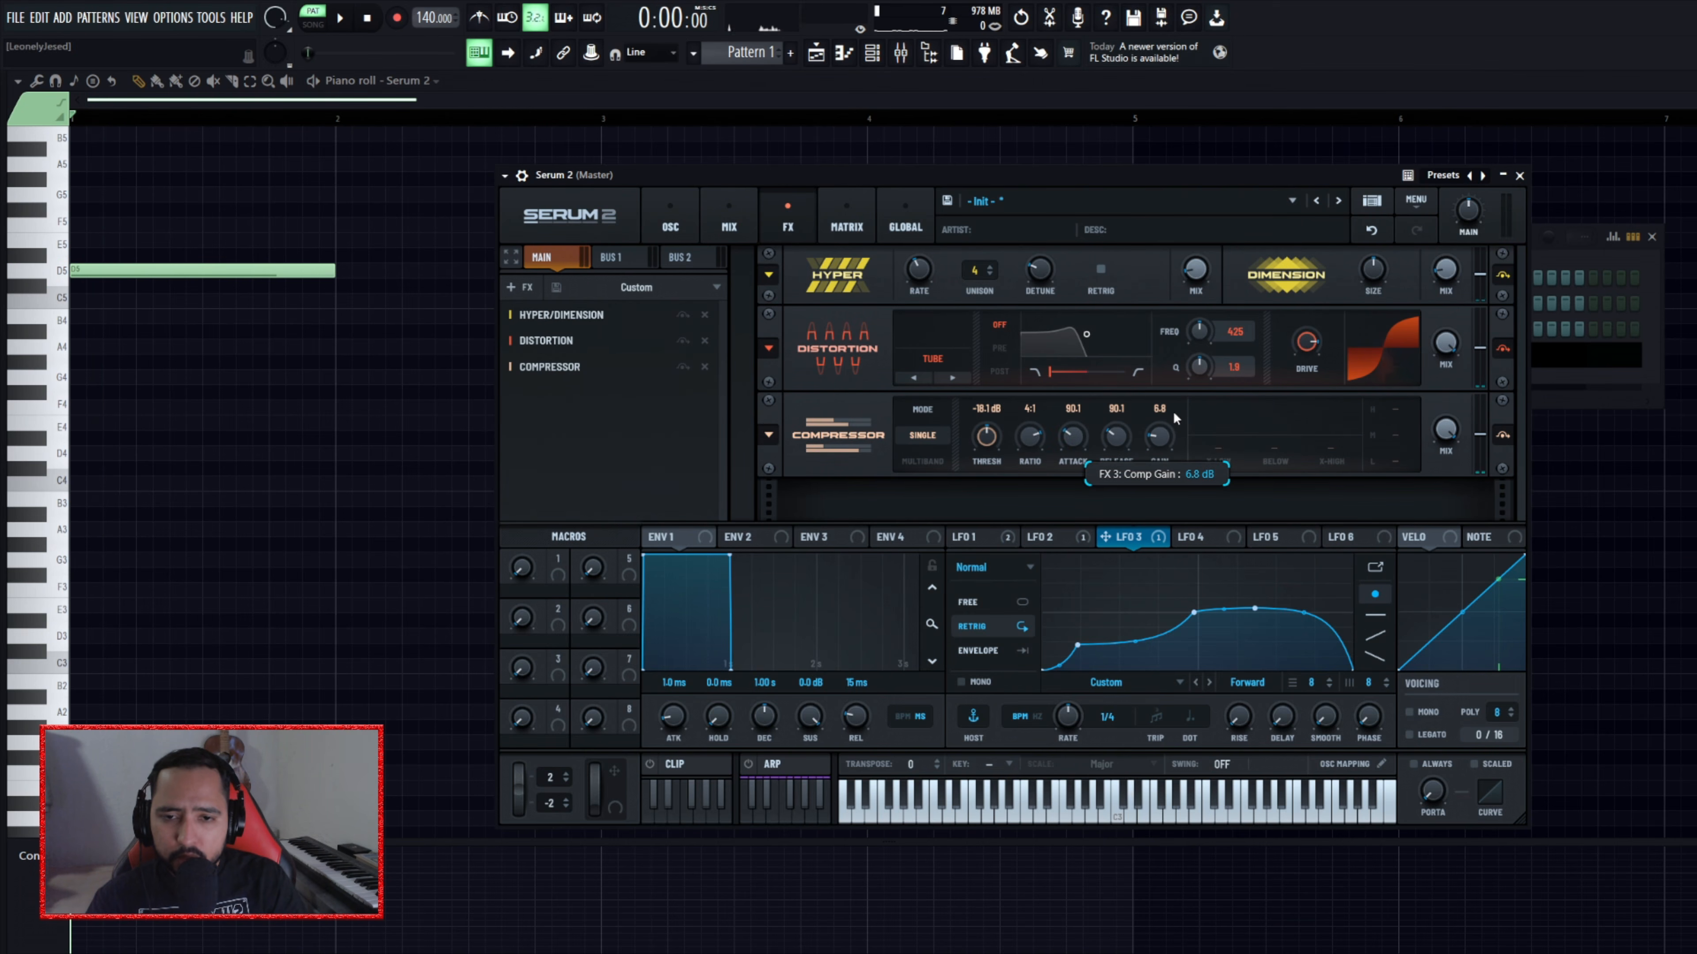
{"action": "key", "text": "space"}
{"action": "key", "text": "space"}
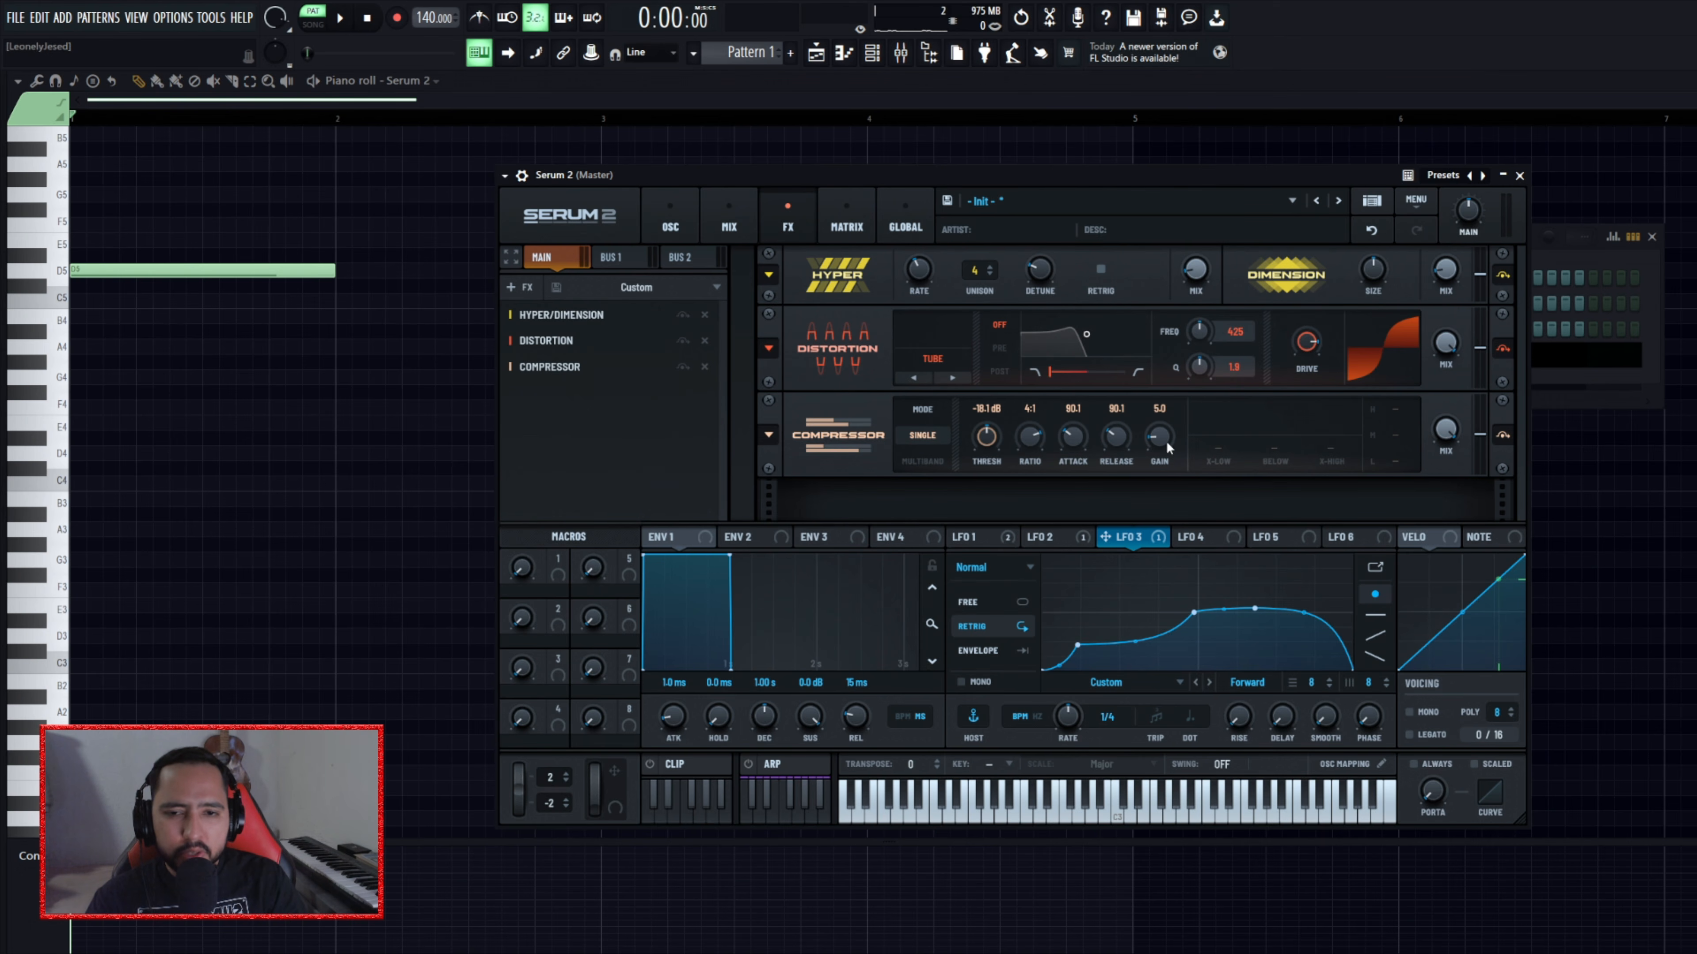
{"action": "key", "text": "space"}
{"action": "left_click_drag", "start_coordinate": [1176, 434], "coordinate": [1166, 440]}
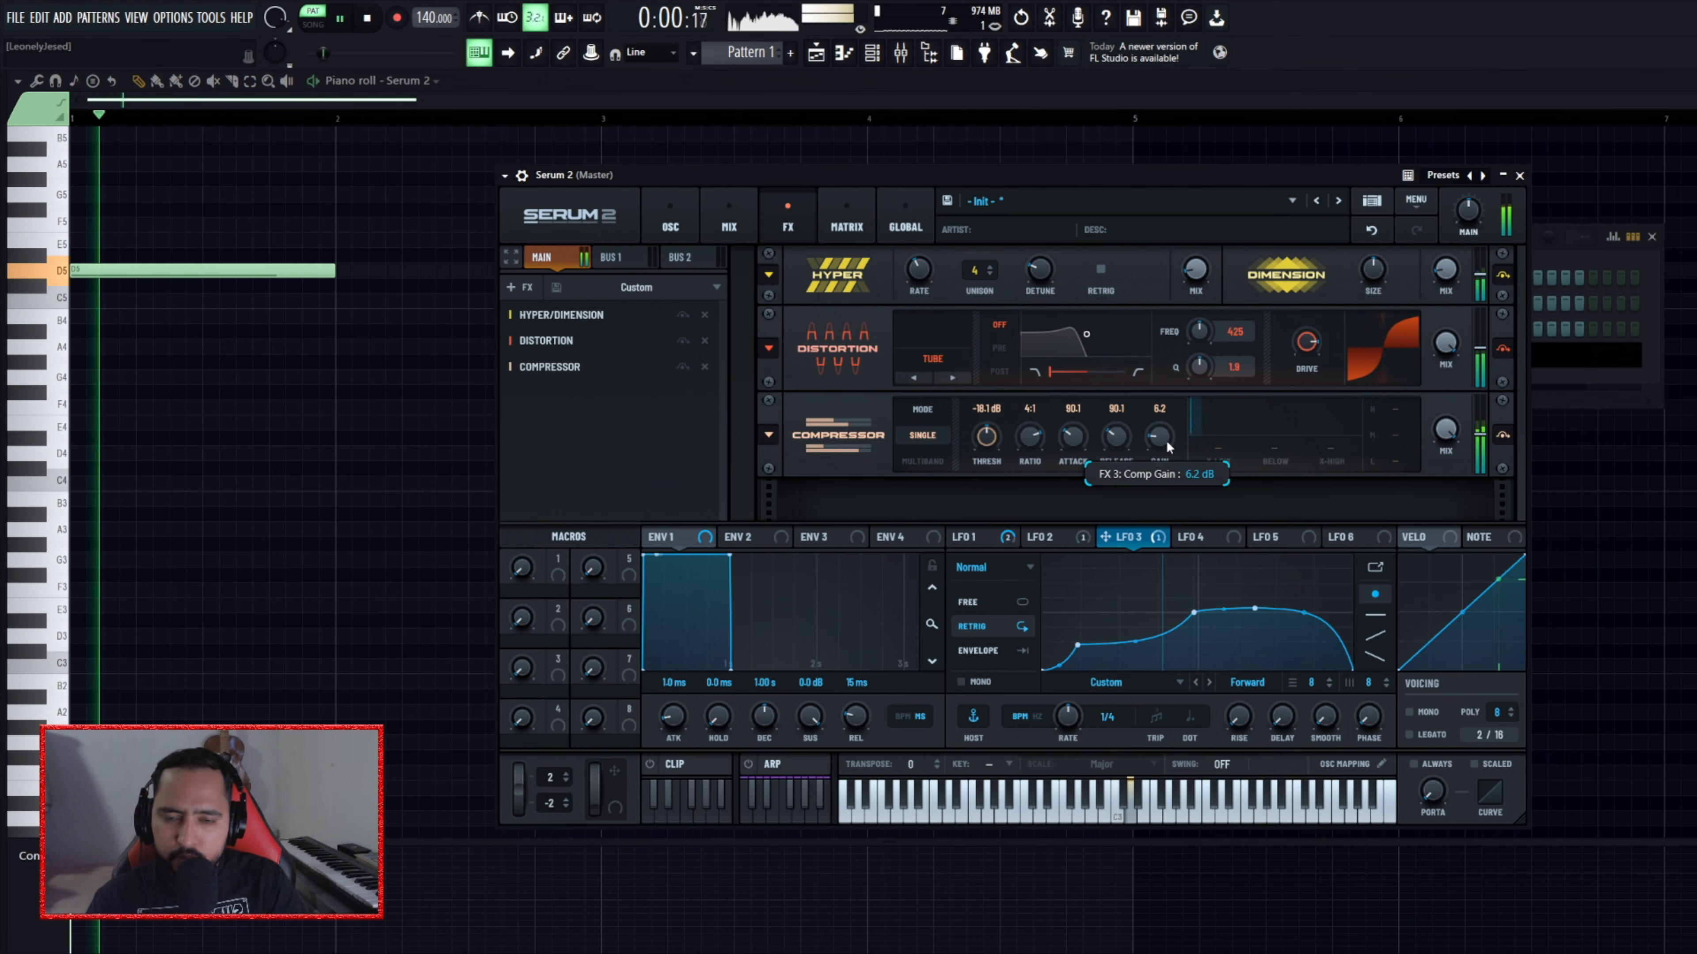
{"action": "key", "text": "space"}
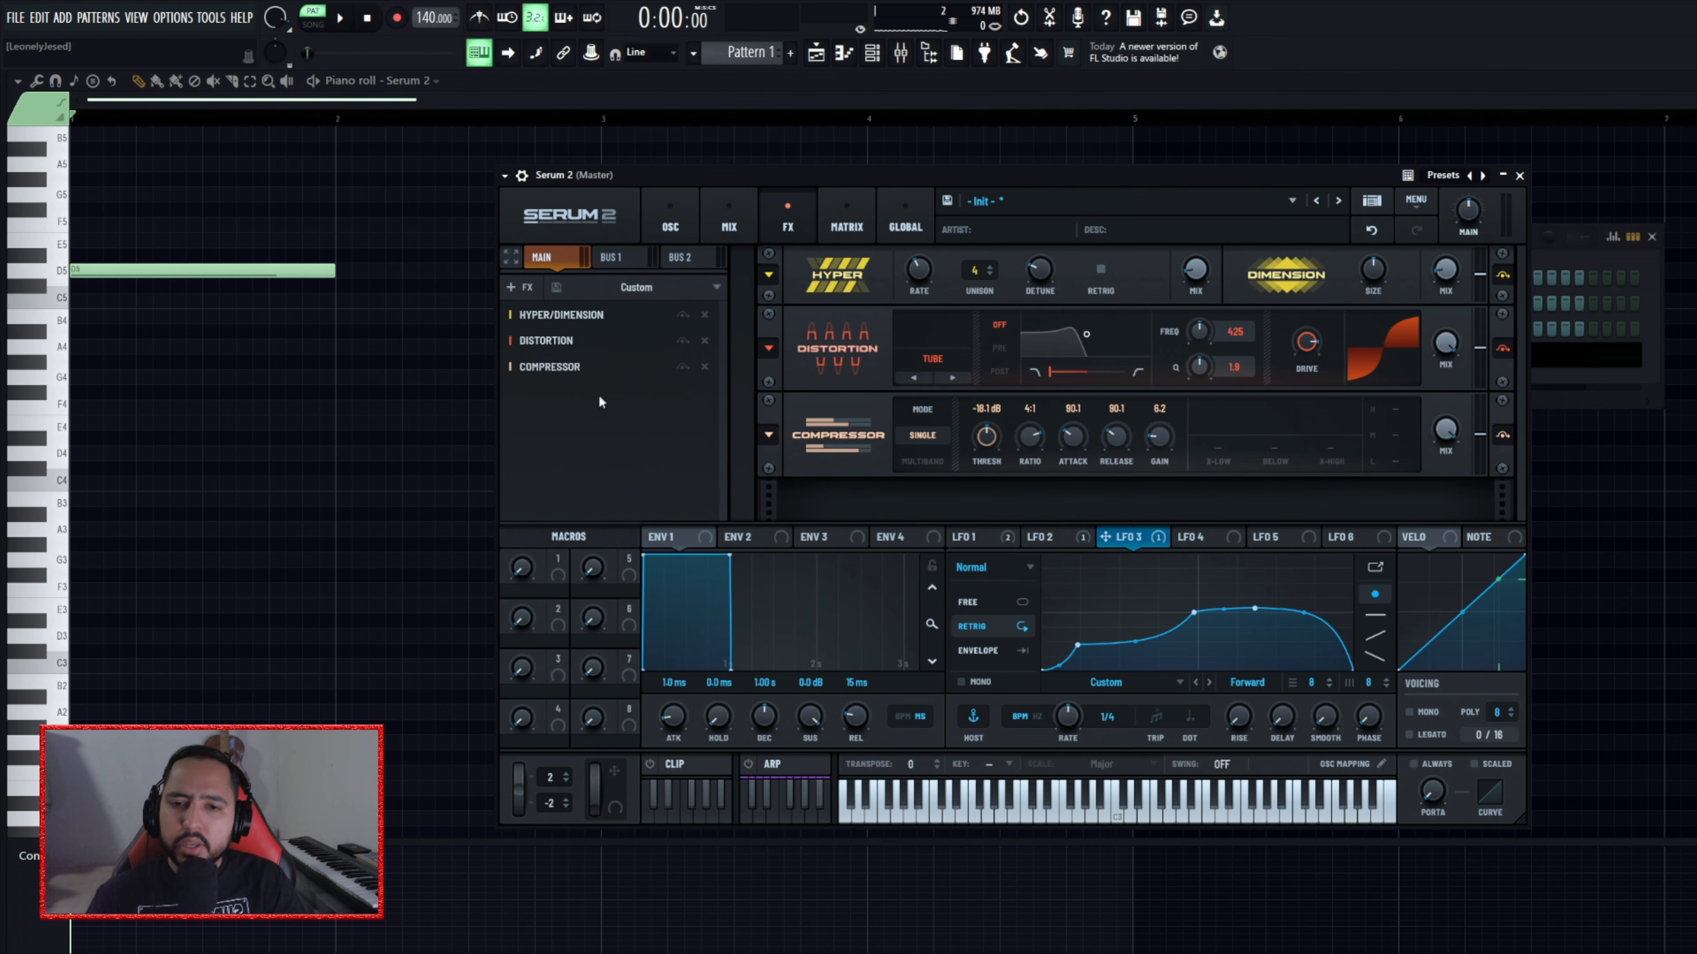
- Add a Splitter L/H after the Compressor and place a Convolve effect in its highs band
{"action": "left_click", "coordinate": [528, 288]}
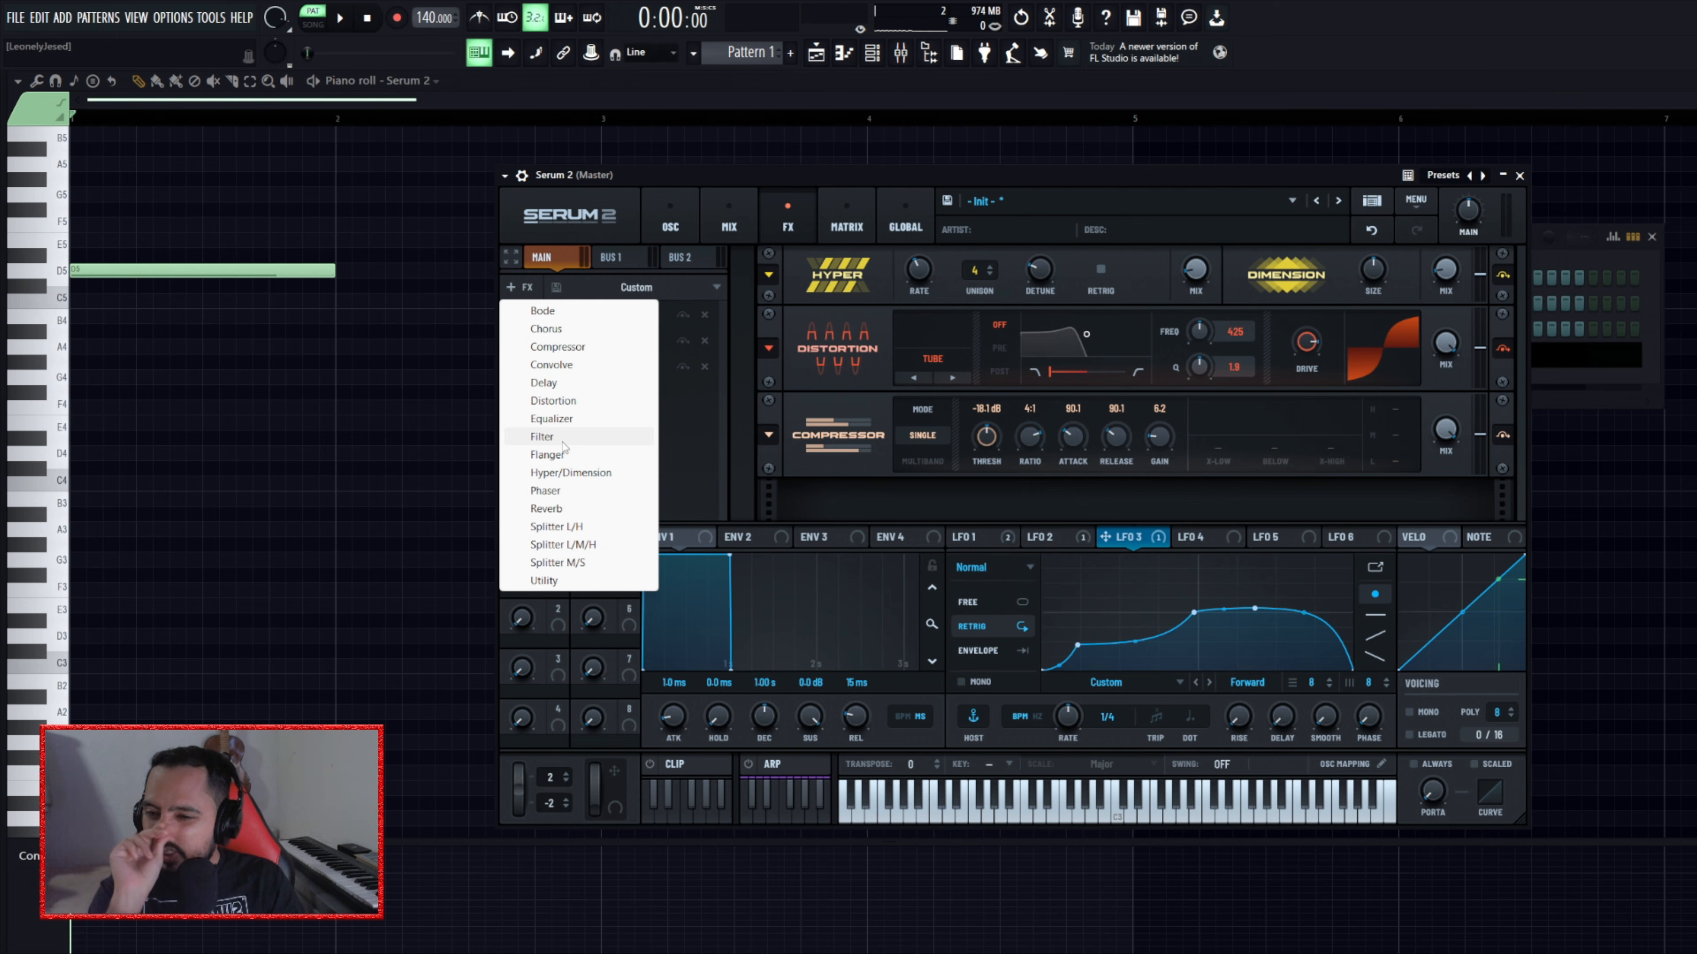
{"action": "left_click", "coordinate": [555, 527]}
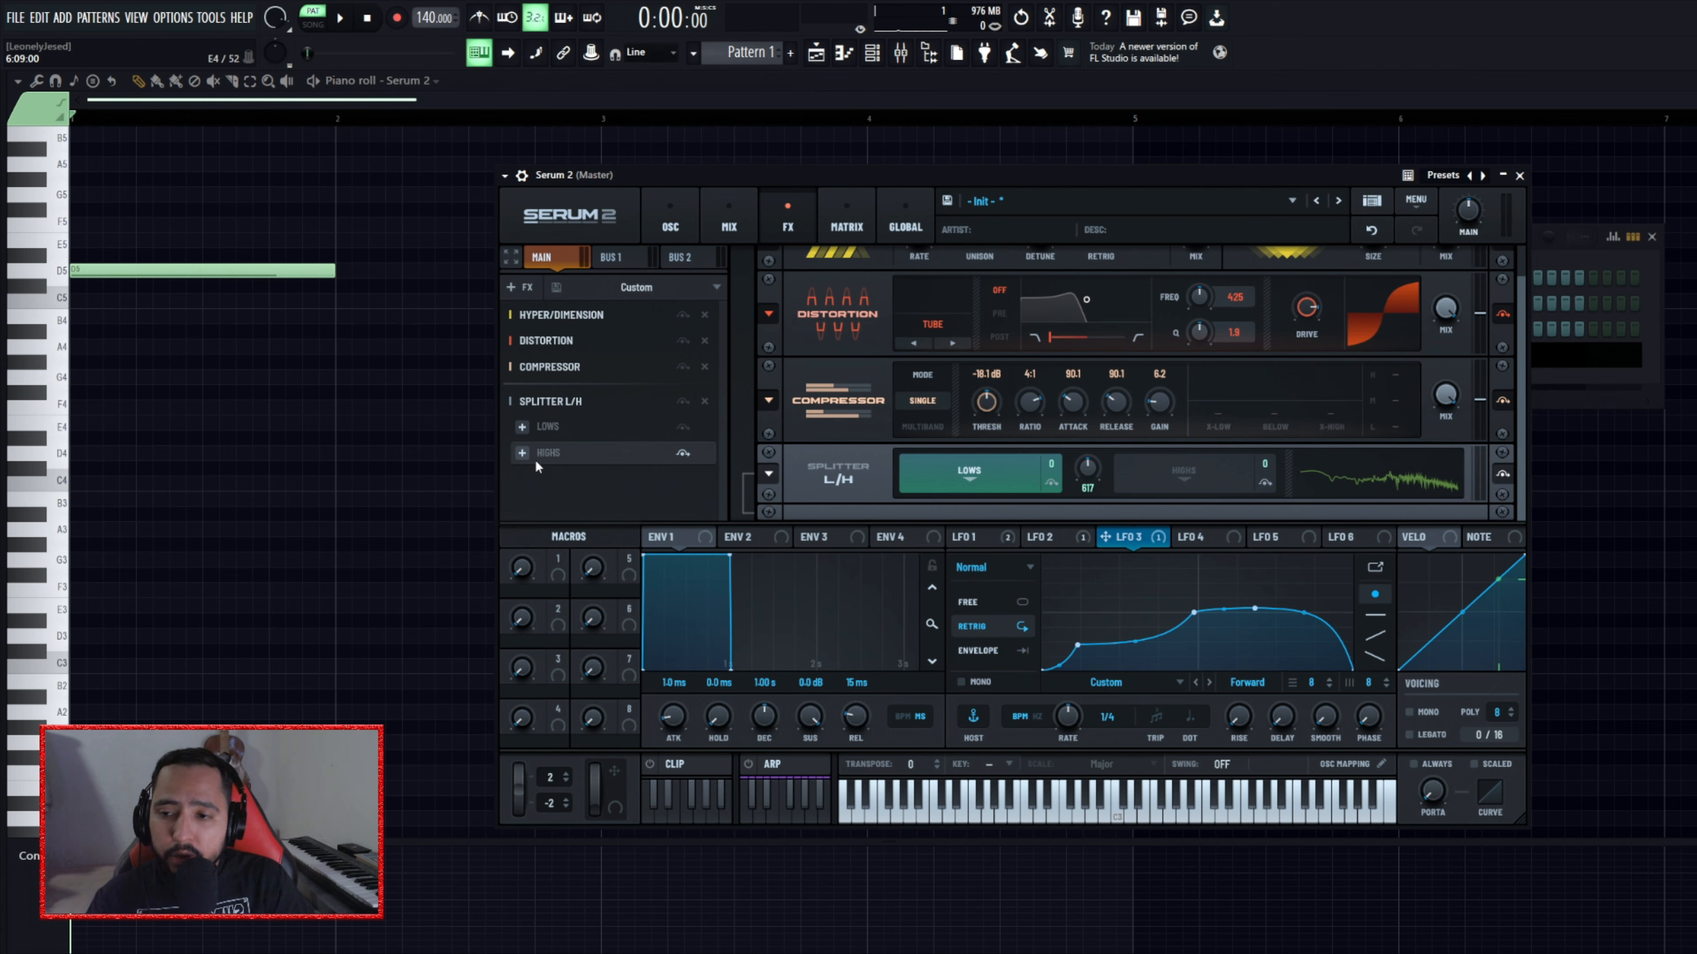
{"action": "left_click", "coordinate": [523, 452]}
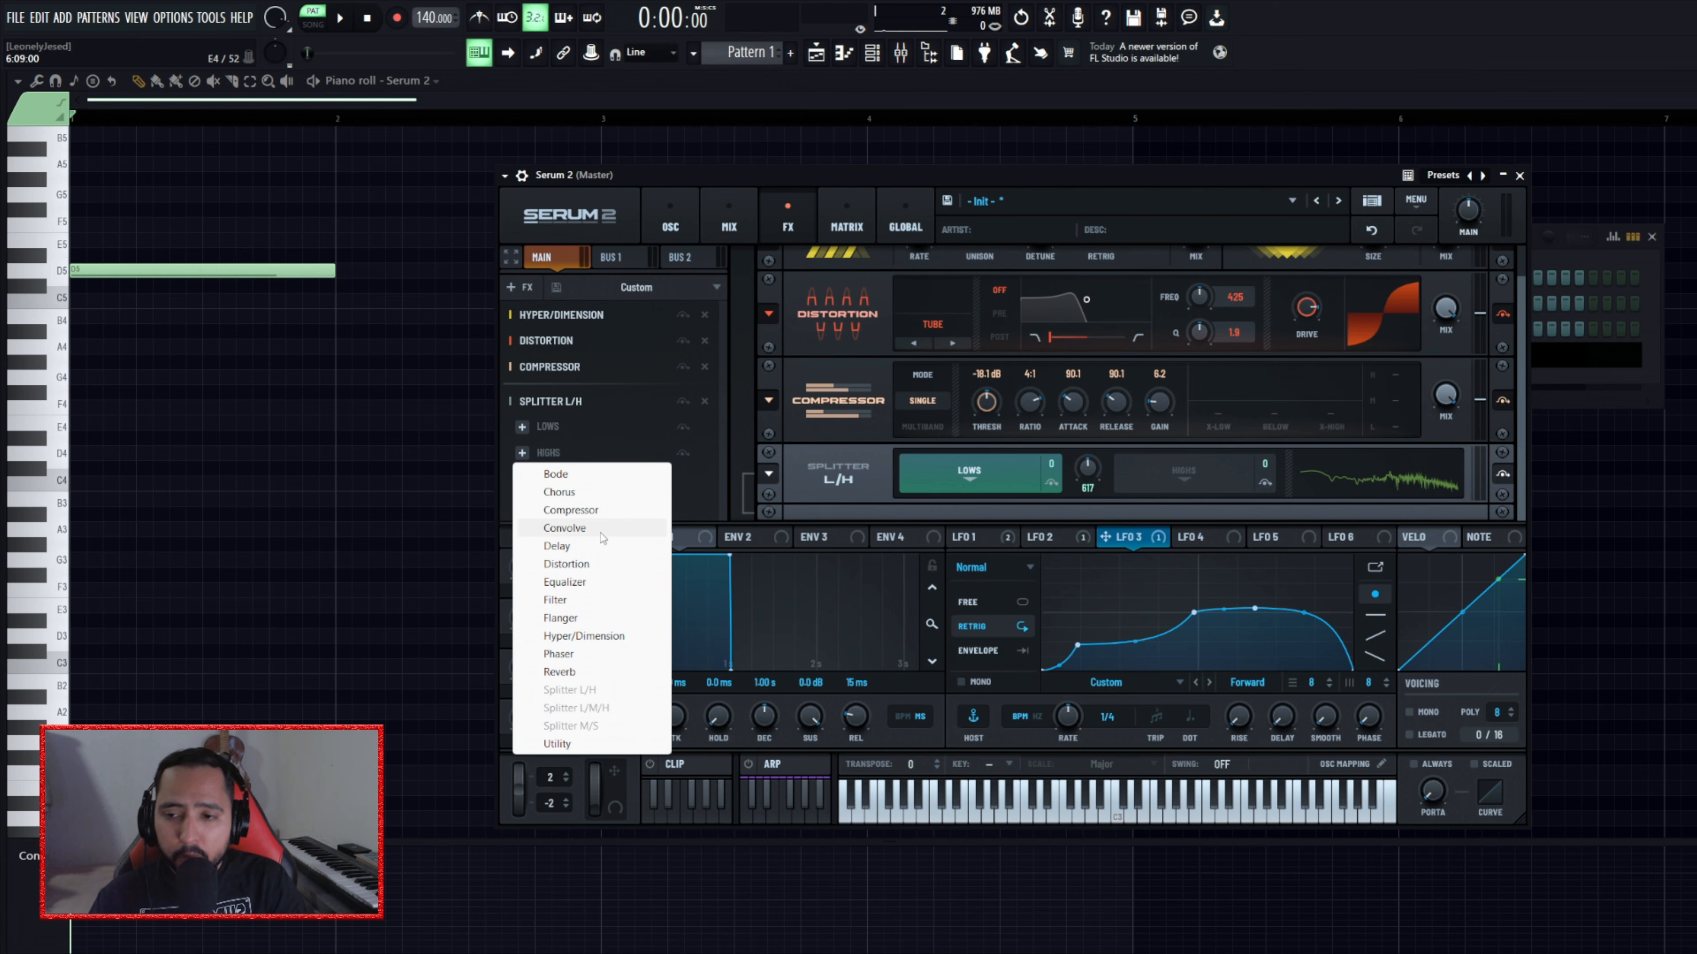
{"action": "left_click", "coordinate": [575, 528]}
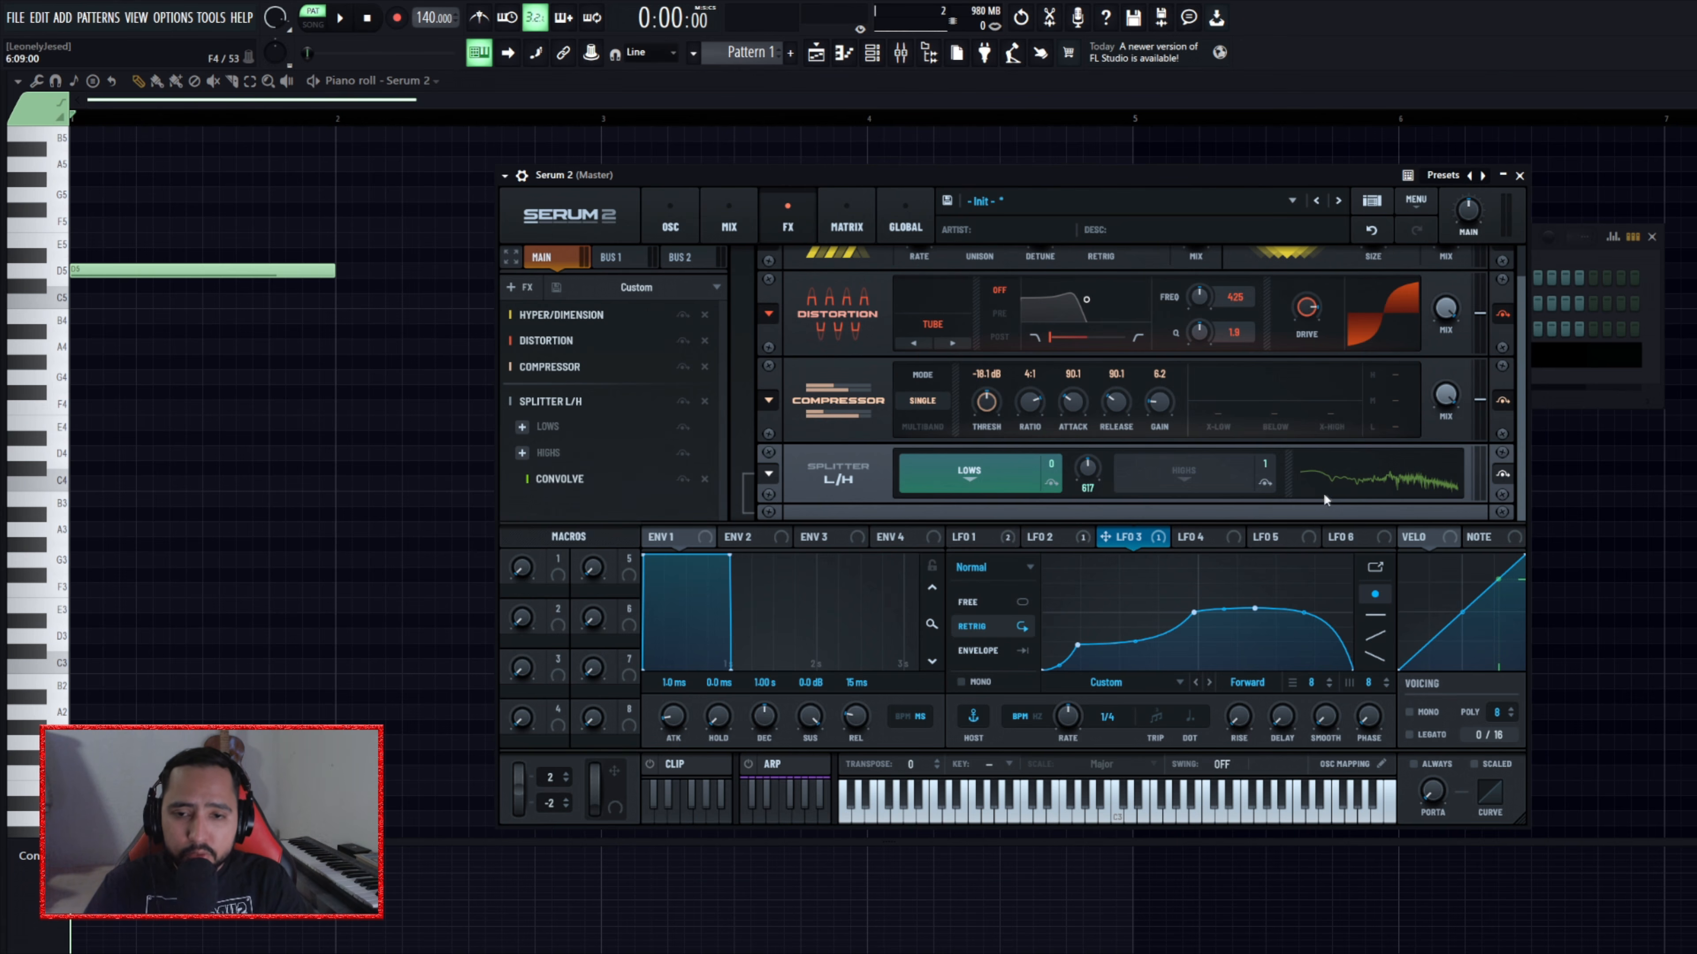
{"action": "left_click", "coordinate": [1173, 465]}
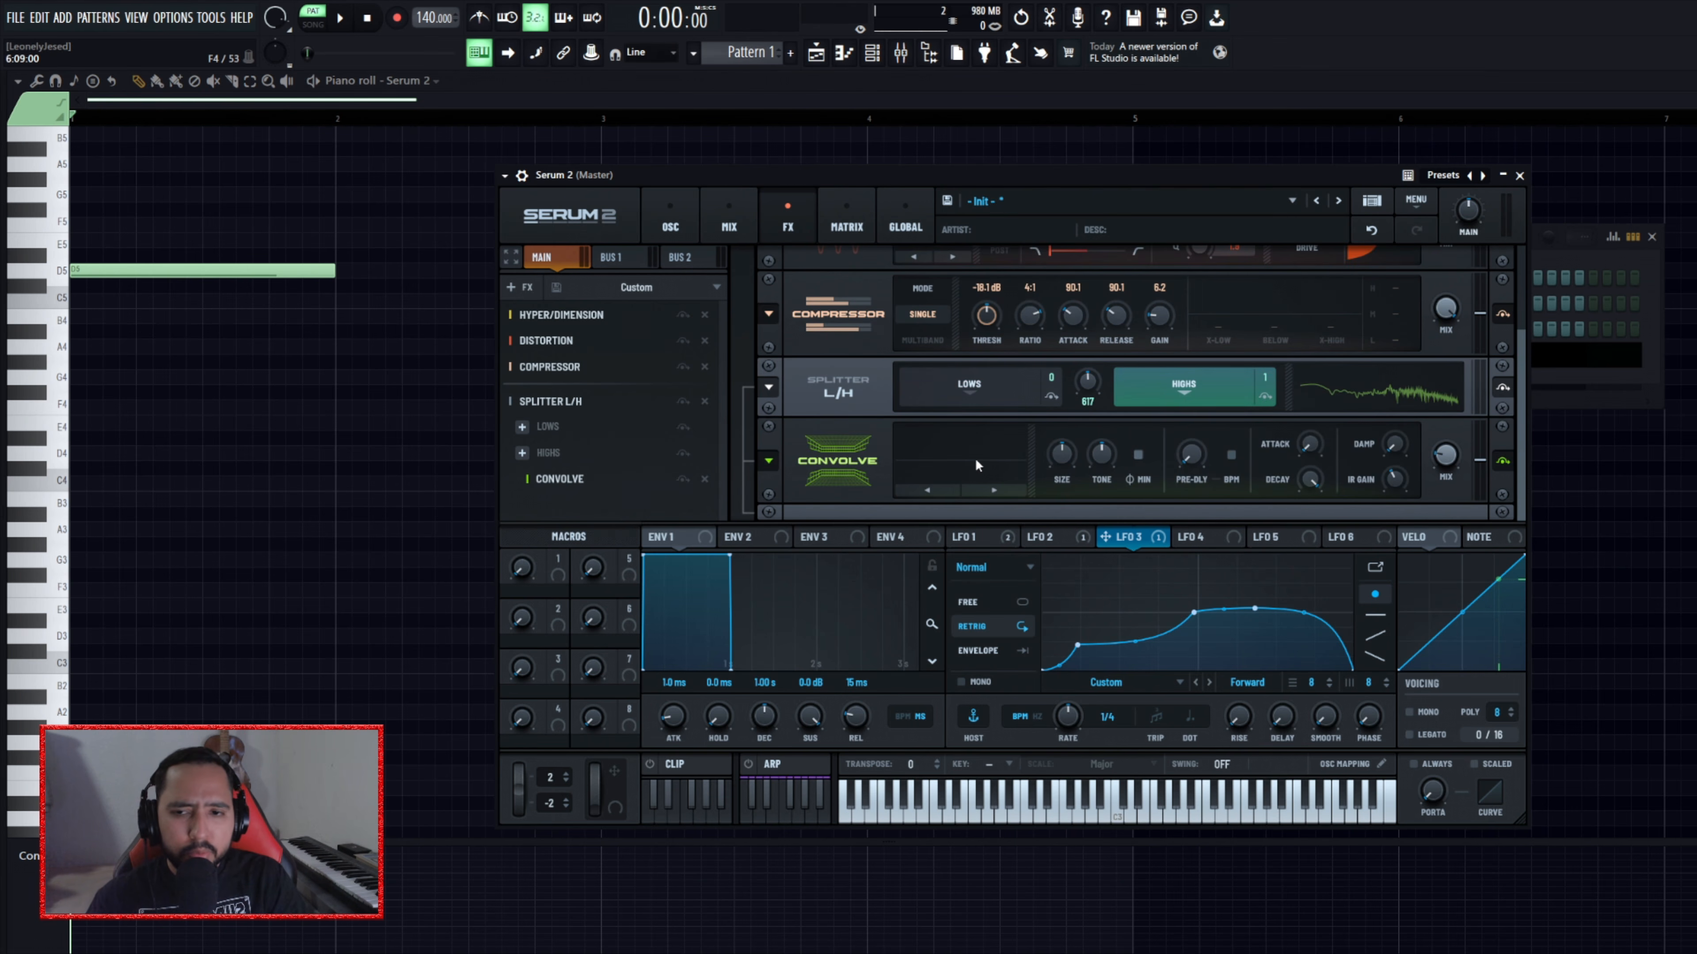
- Preview the metales percussion hits in the sample browser and load Dyatic_drum_hit_perc_metales_05 into the Convolve effect
{"action": "key", "text": "alt+F8"}
{"action": "scroll", "coordinate": [214, 494], "scroll_direction": "up", "scroll_amount": 20}
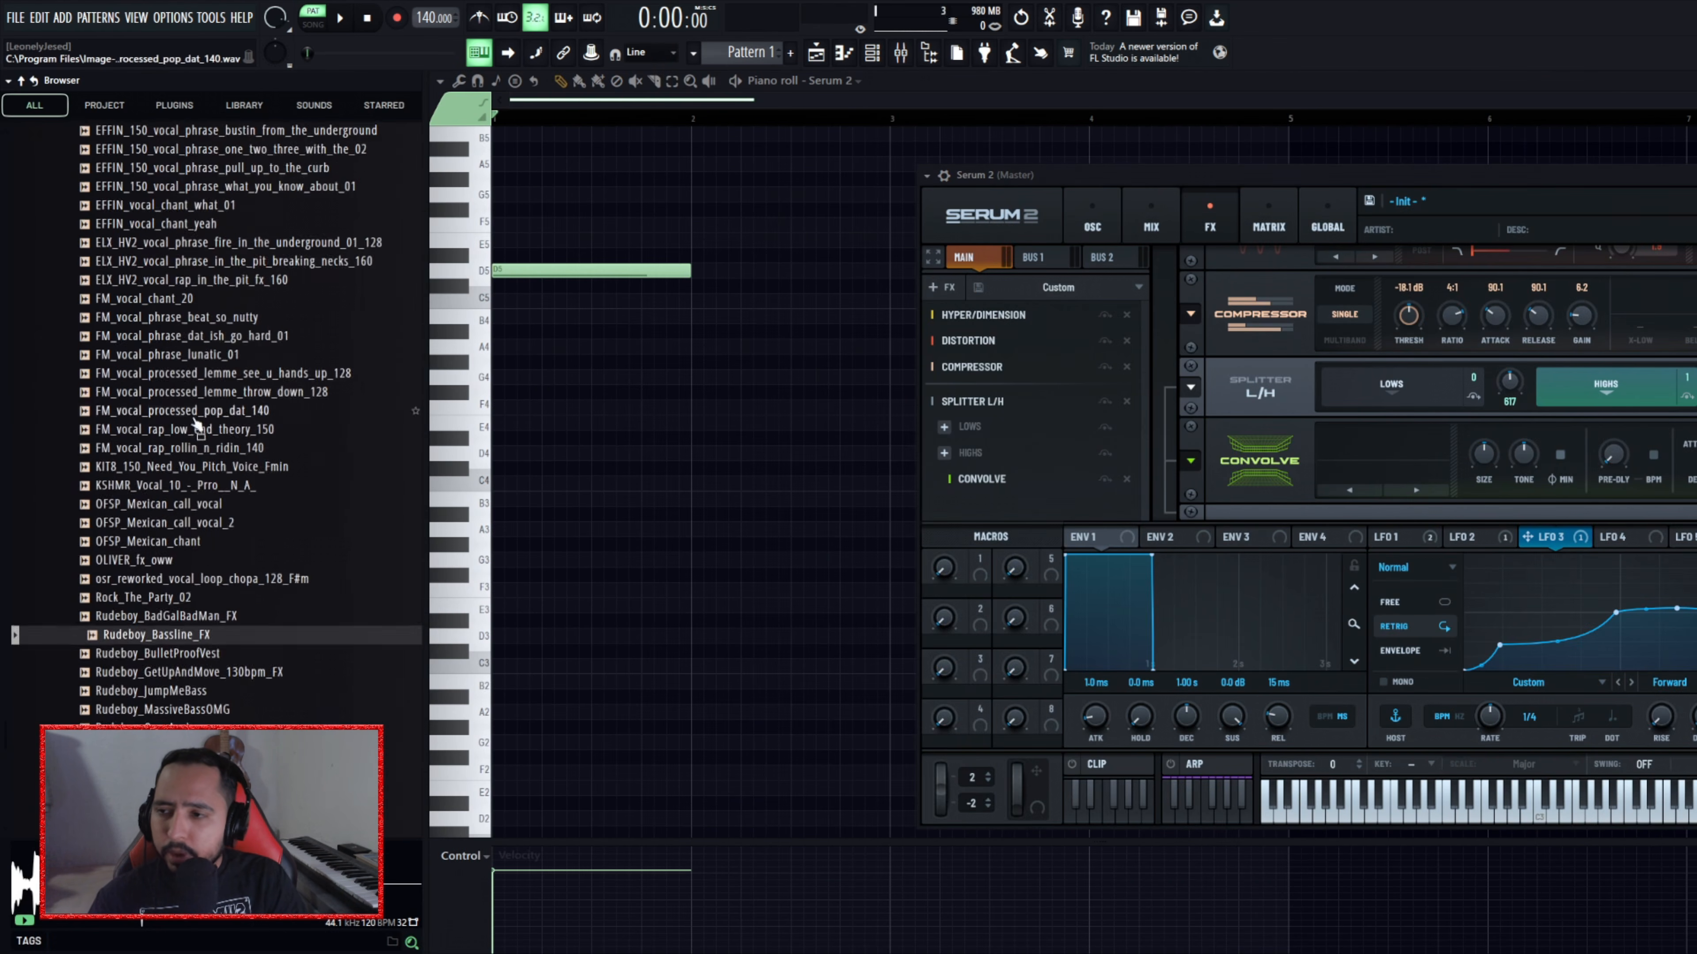
{"action": "left_click", "coordinate": [129, 598]}
{"action": "scroll", "coordinate": [167, 568], "scroll_direction": "down", "scroll_amount": 5}
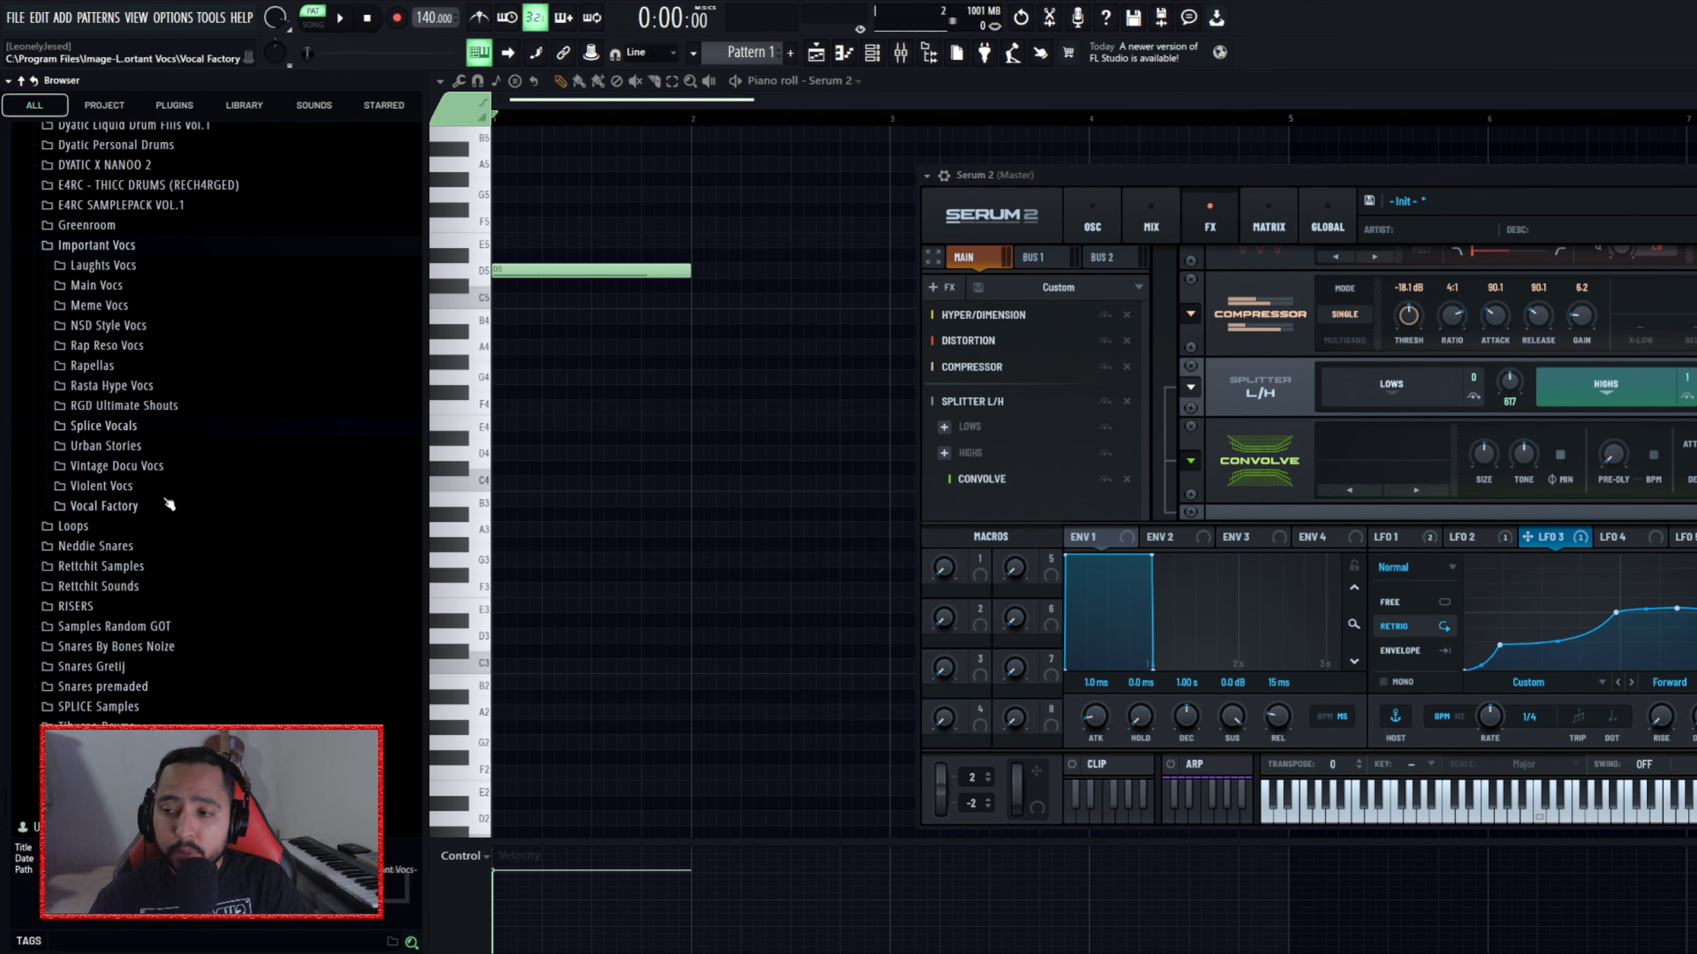
{"action": "scroll", "coordinate": [140, 710], "scroll_direction": "up", "scroll_amount": 5}
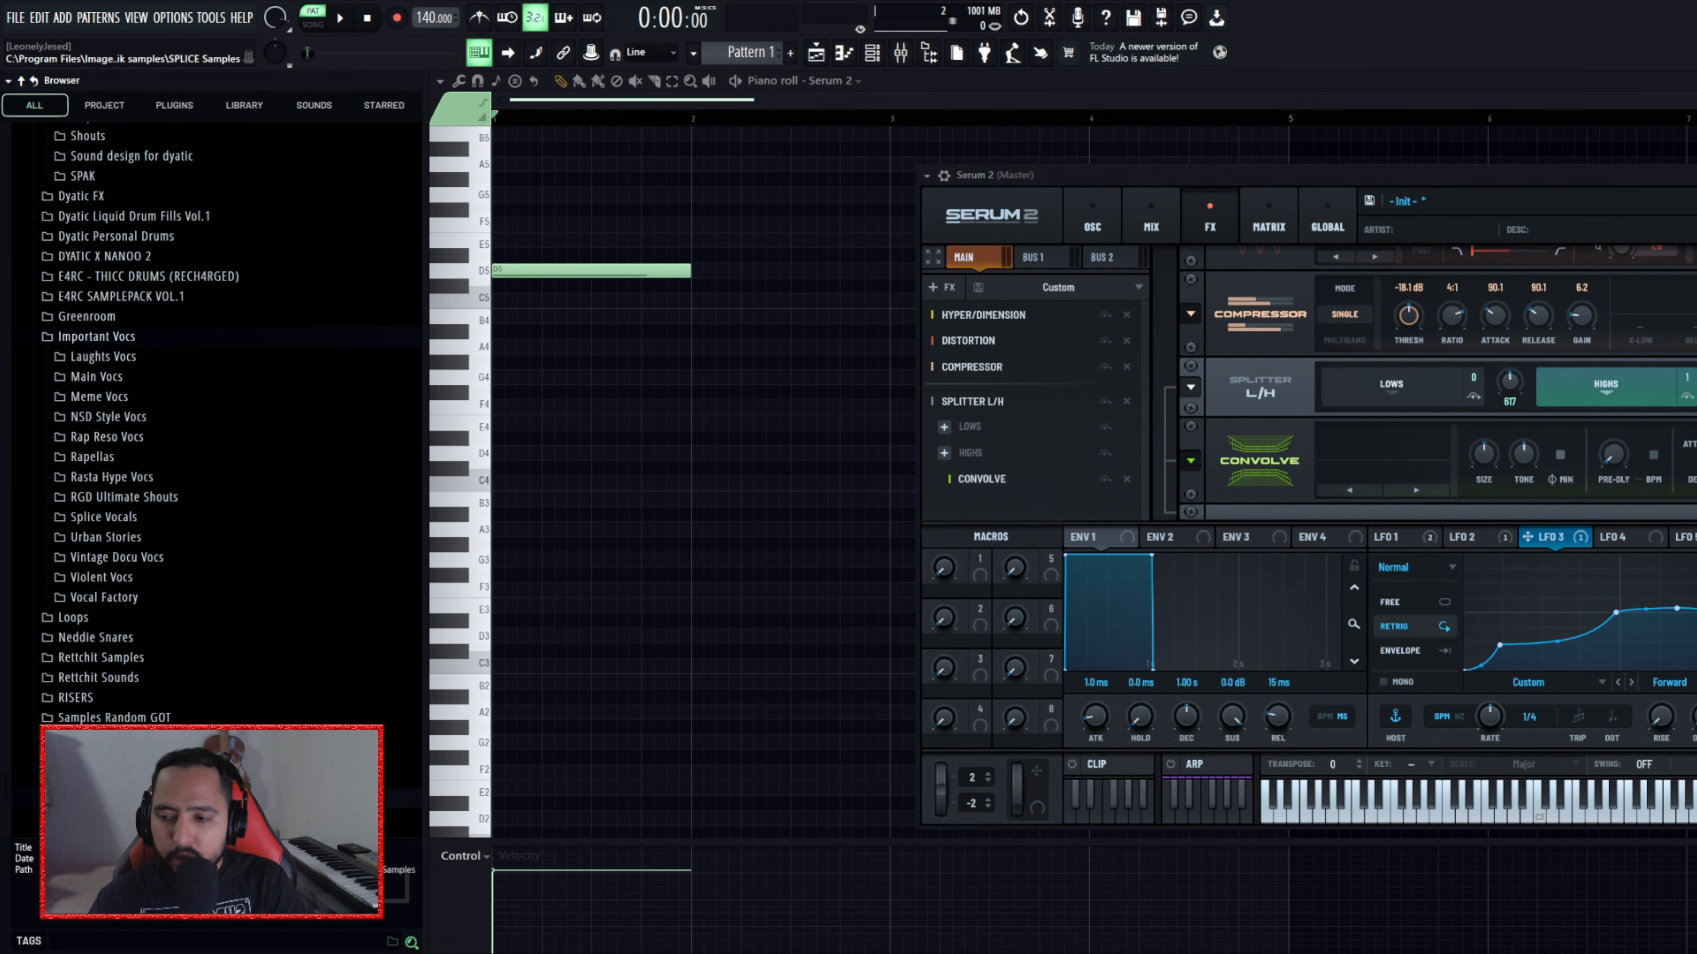
{"action": "scroll", "coordinate": [170, 322], "scroll_direction": "up", "scroll_amount": 2}
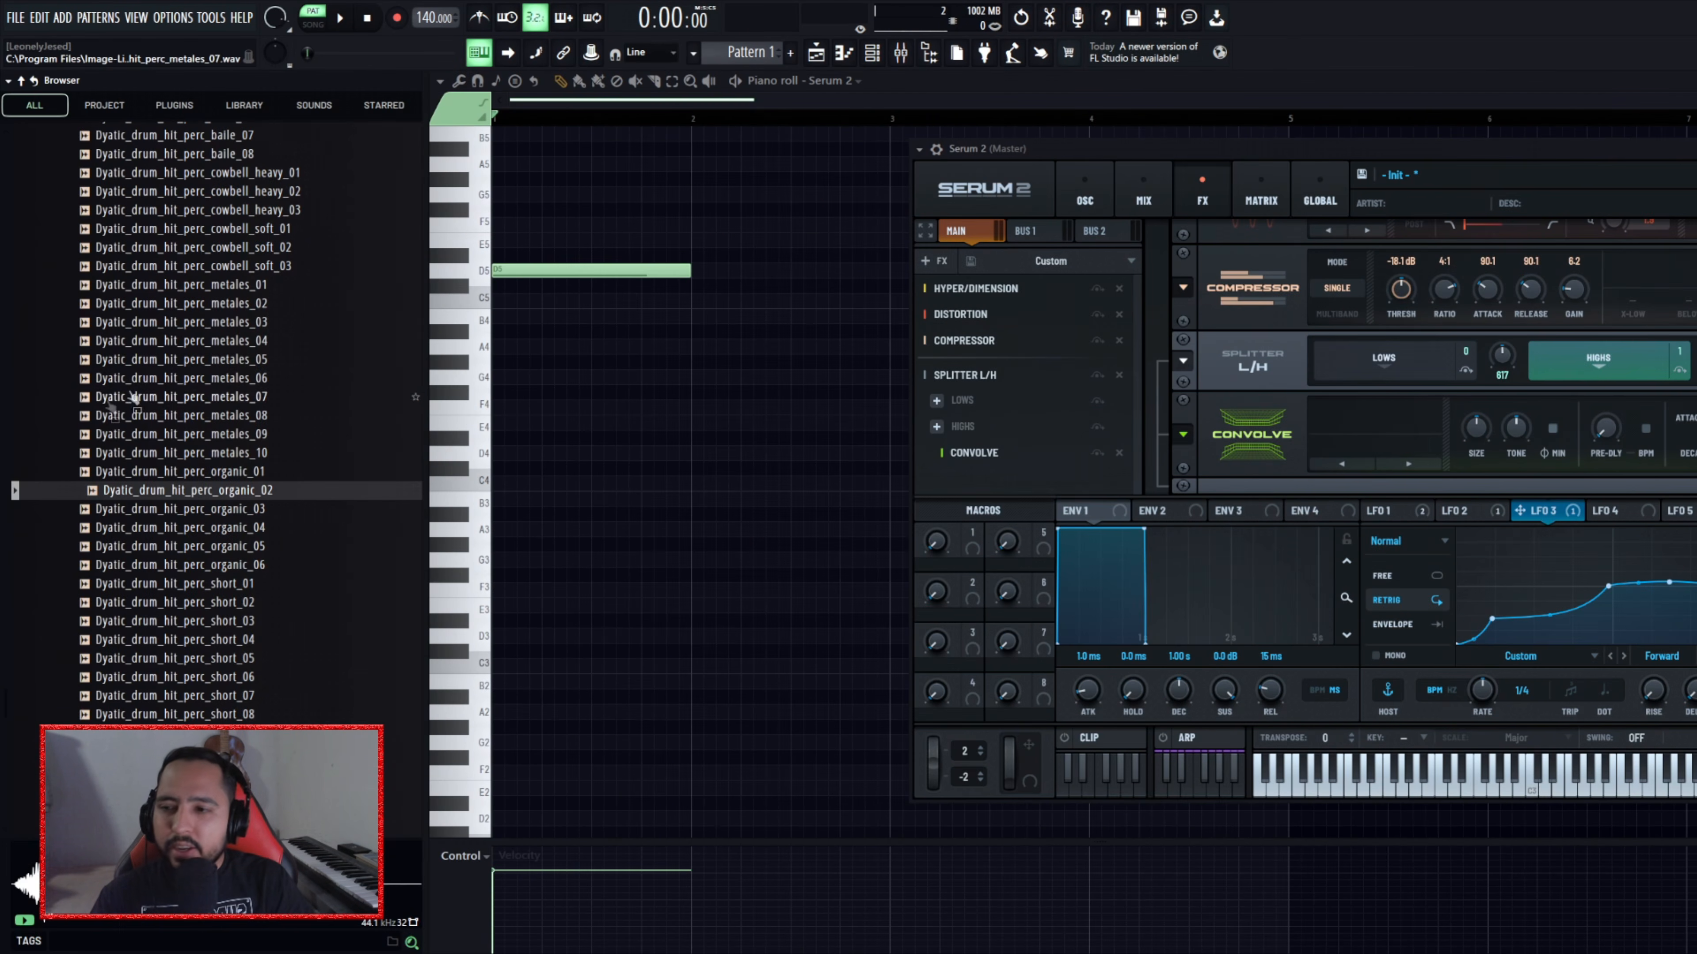
{"action": "scroll", "coordinate": [247, 451], "scroll_direction": "up", "scroll_amount": 2}
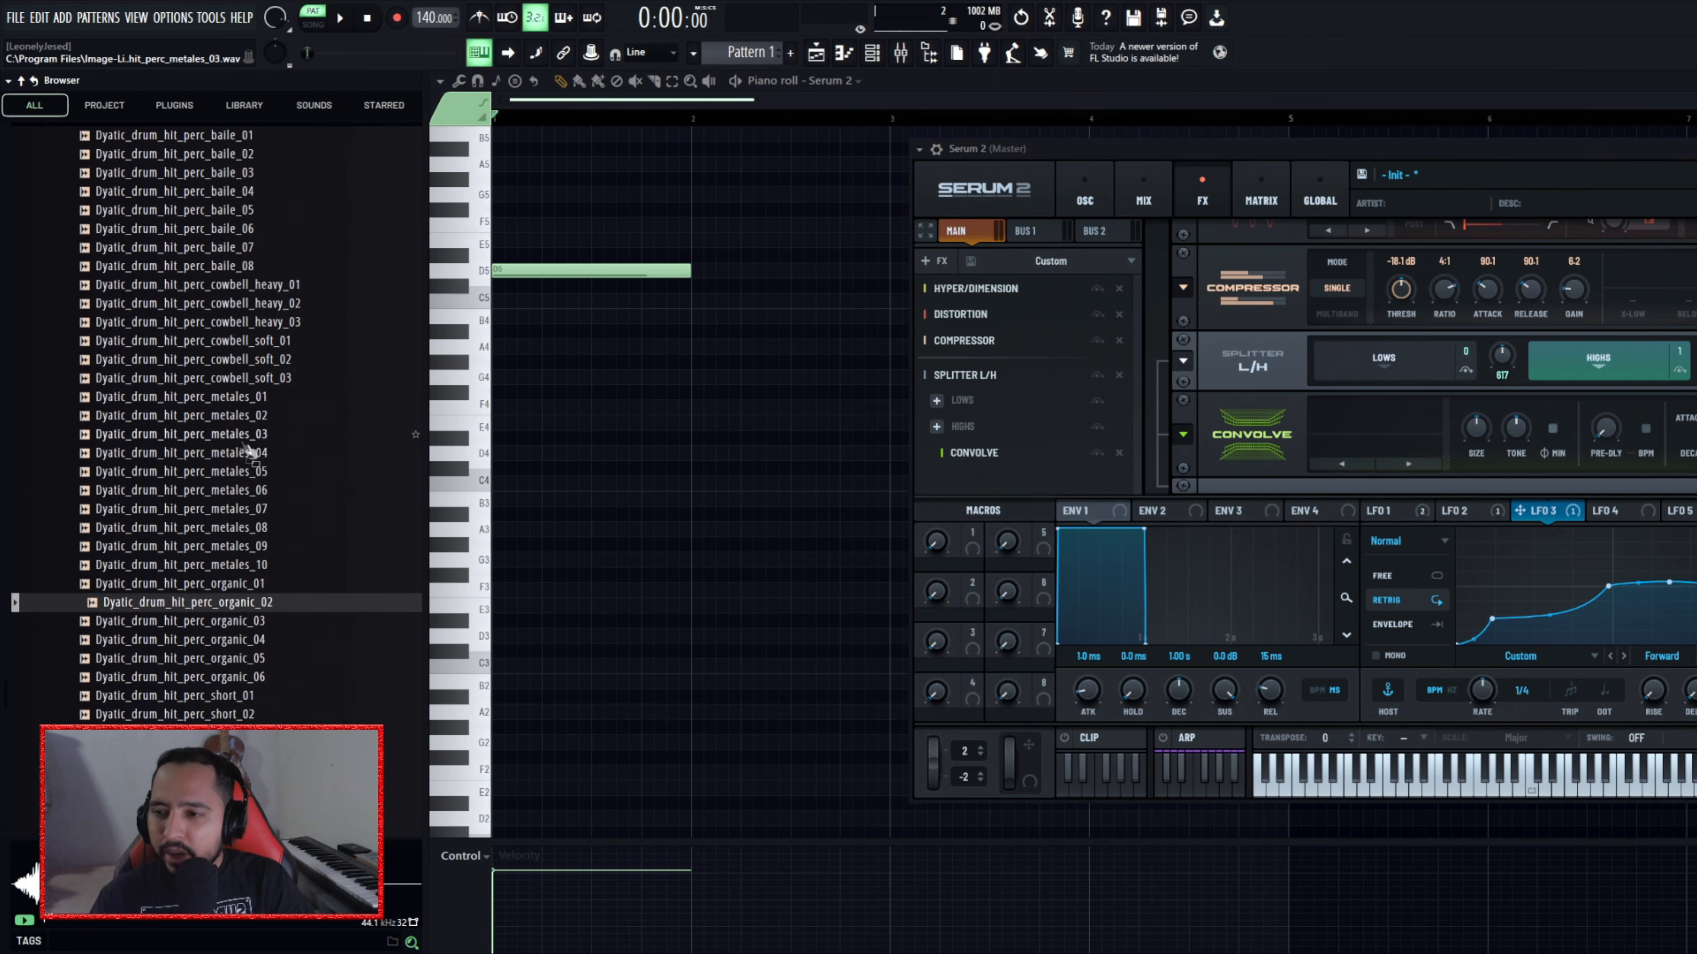
{"action": "left_click", "coordinate": [255, 508]}
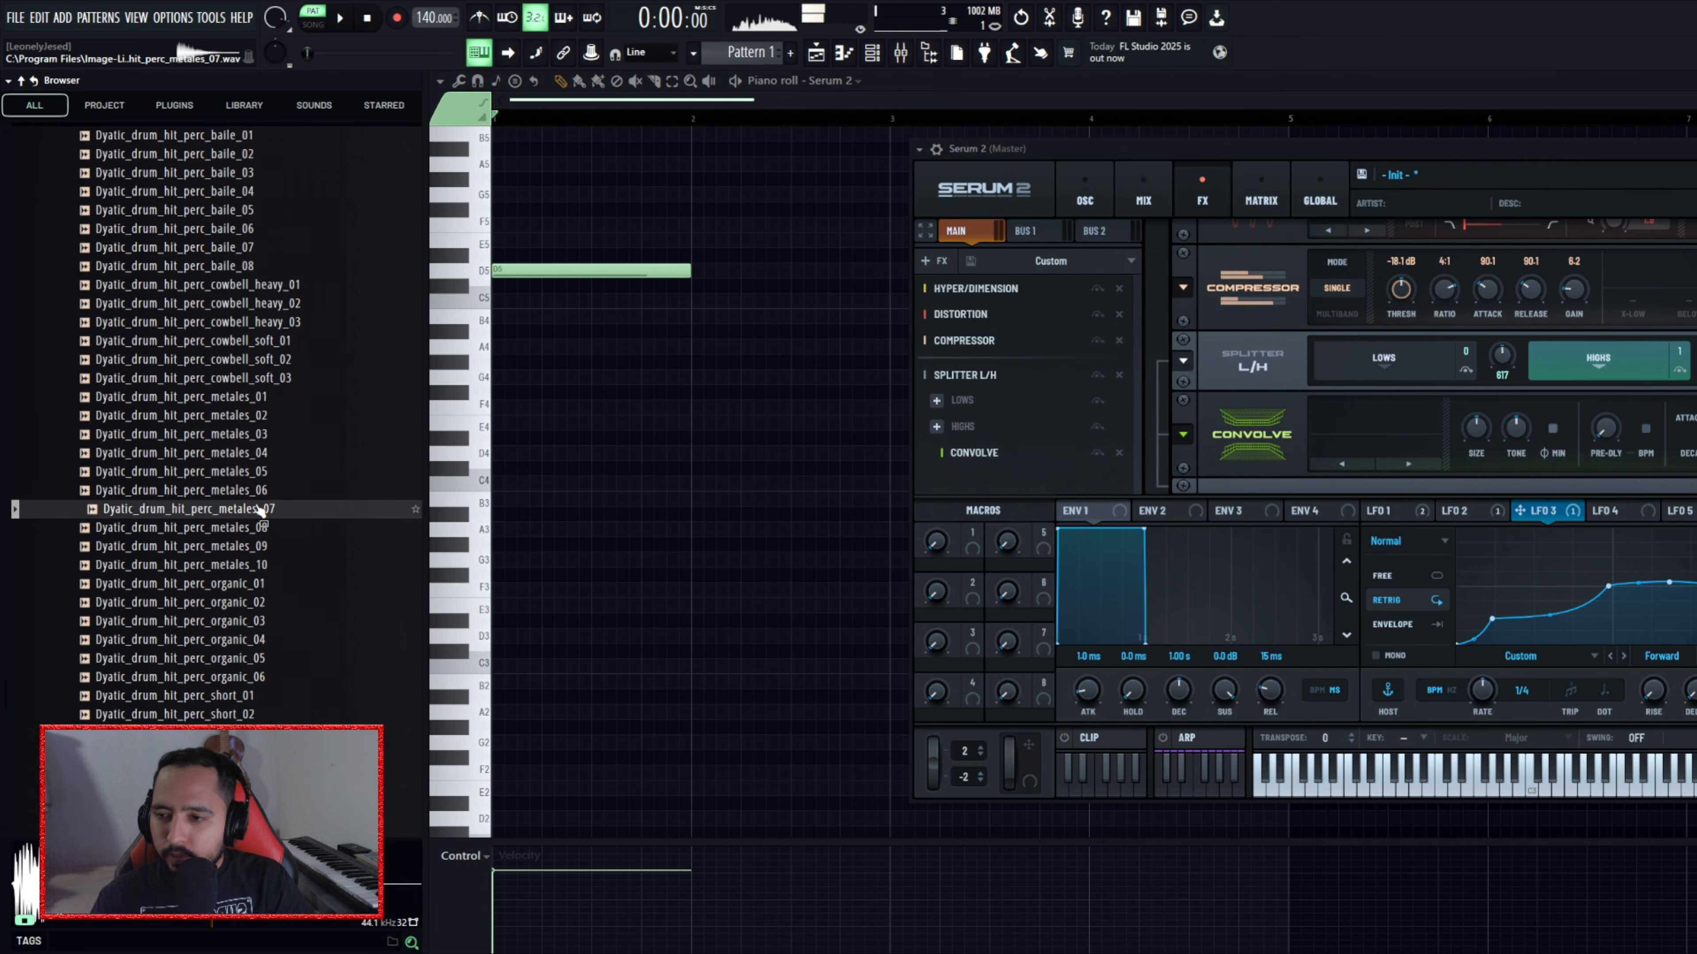
{"action": "key", "text": "Down"}
{"action": "key", "text": "Down"}
{"action": "key", "text": "Down"}
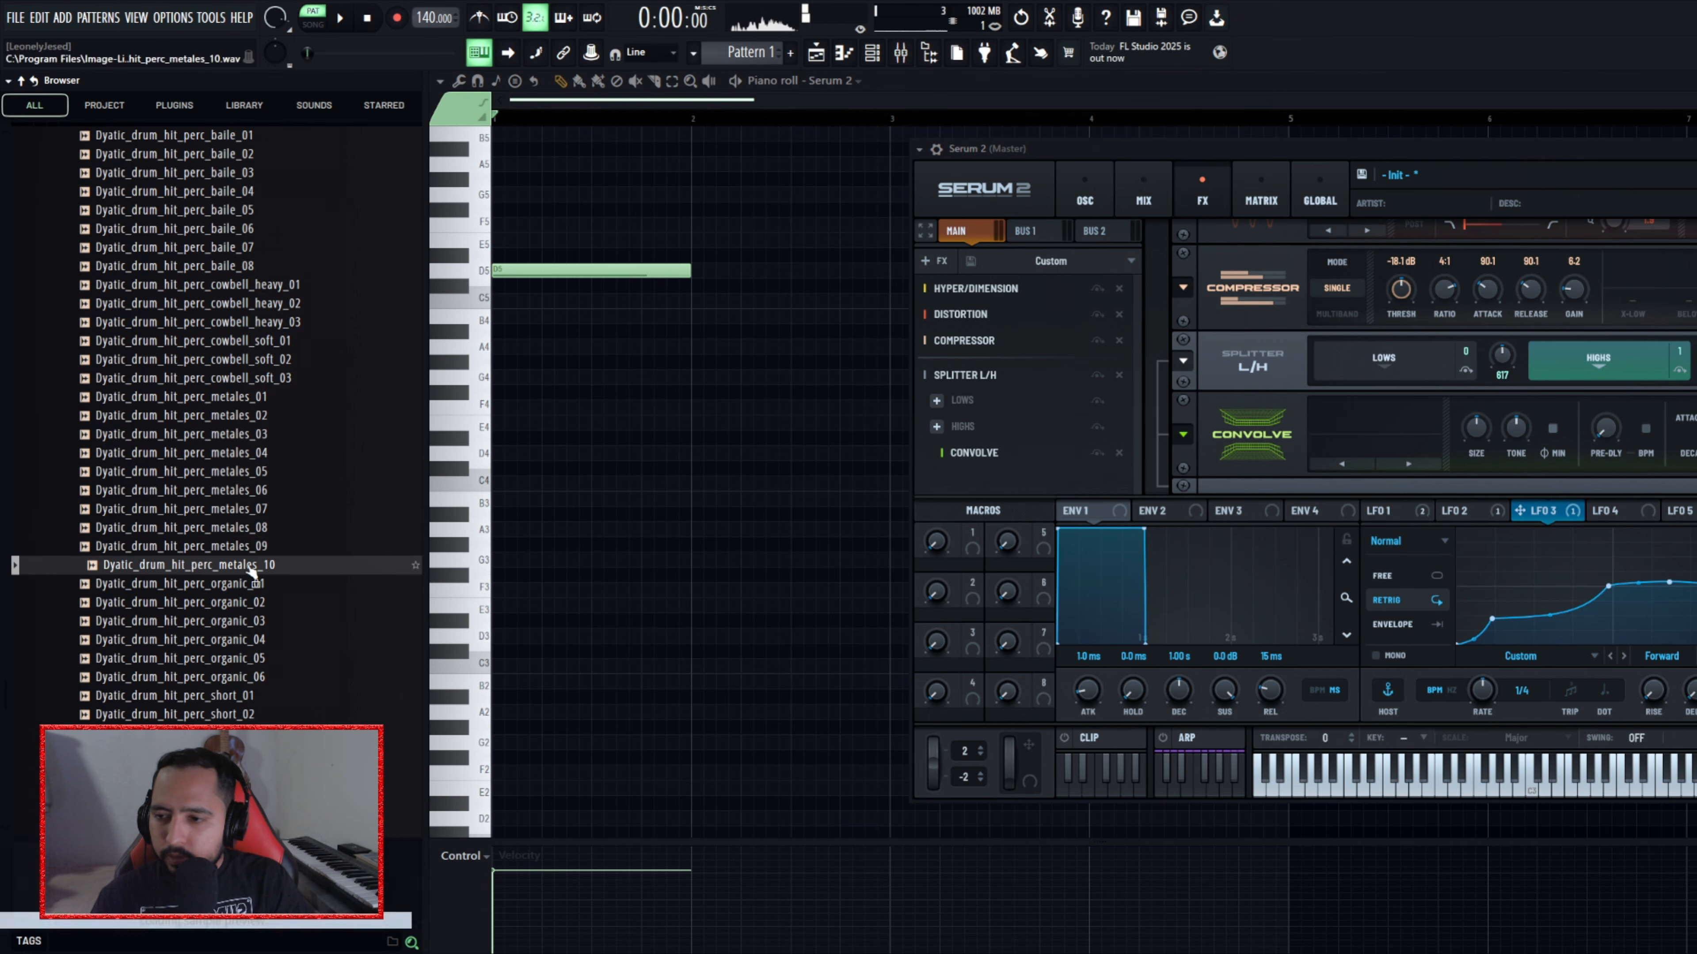
{"action": "left_click_drag", "start_coordinate": [251, 457], "coordinate": [889, 408]}
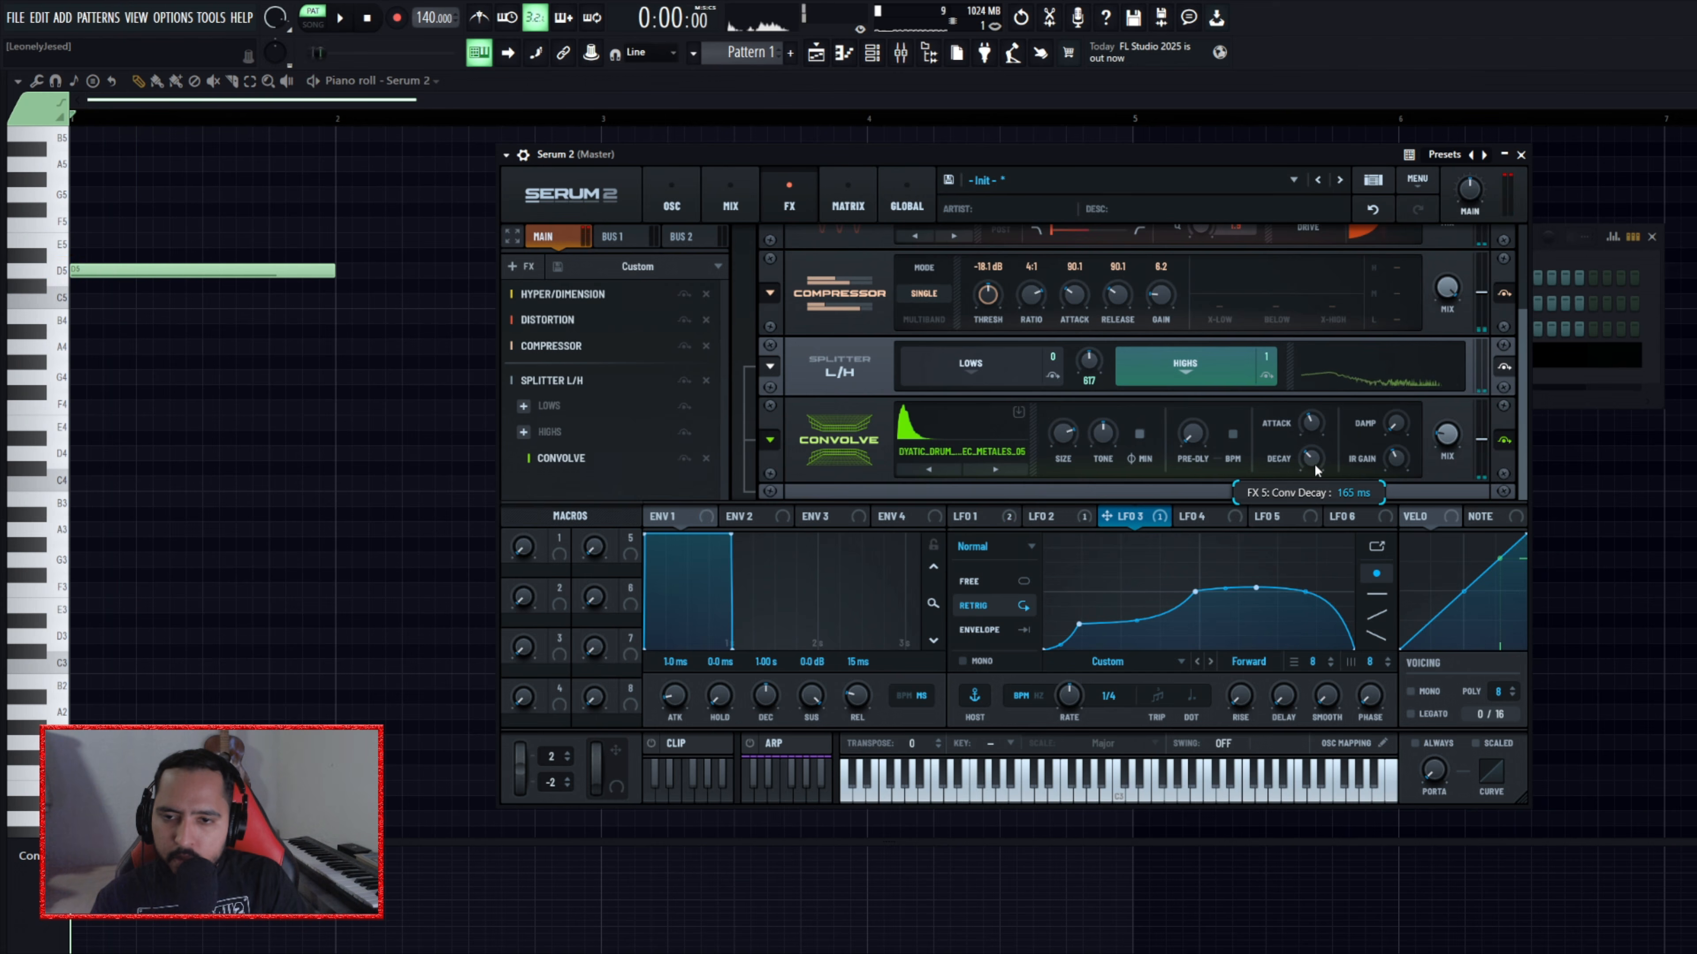
- Set the Convolve decay to about 165 ms and audition the note
{"action": "key", "text": "space"}
{"action": "key", "text": "space"}
{"action": "key", "text": "space"}
{"action": "key", "text": "space"}
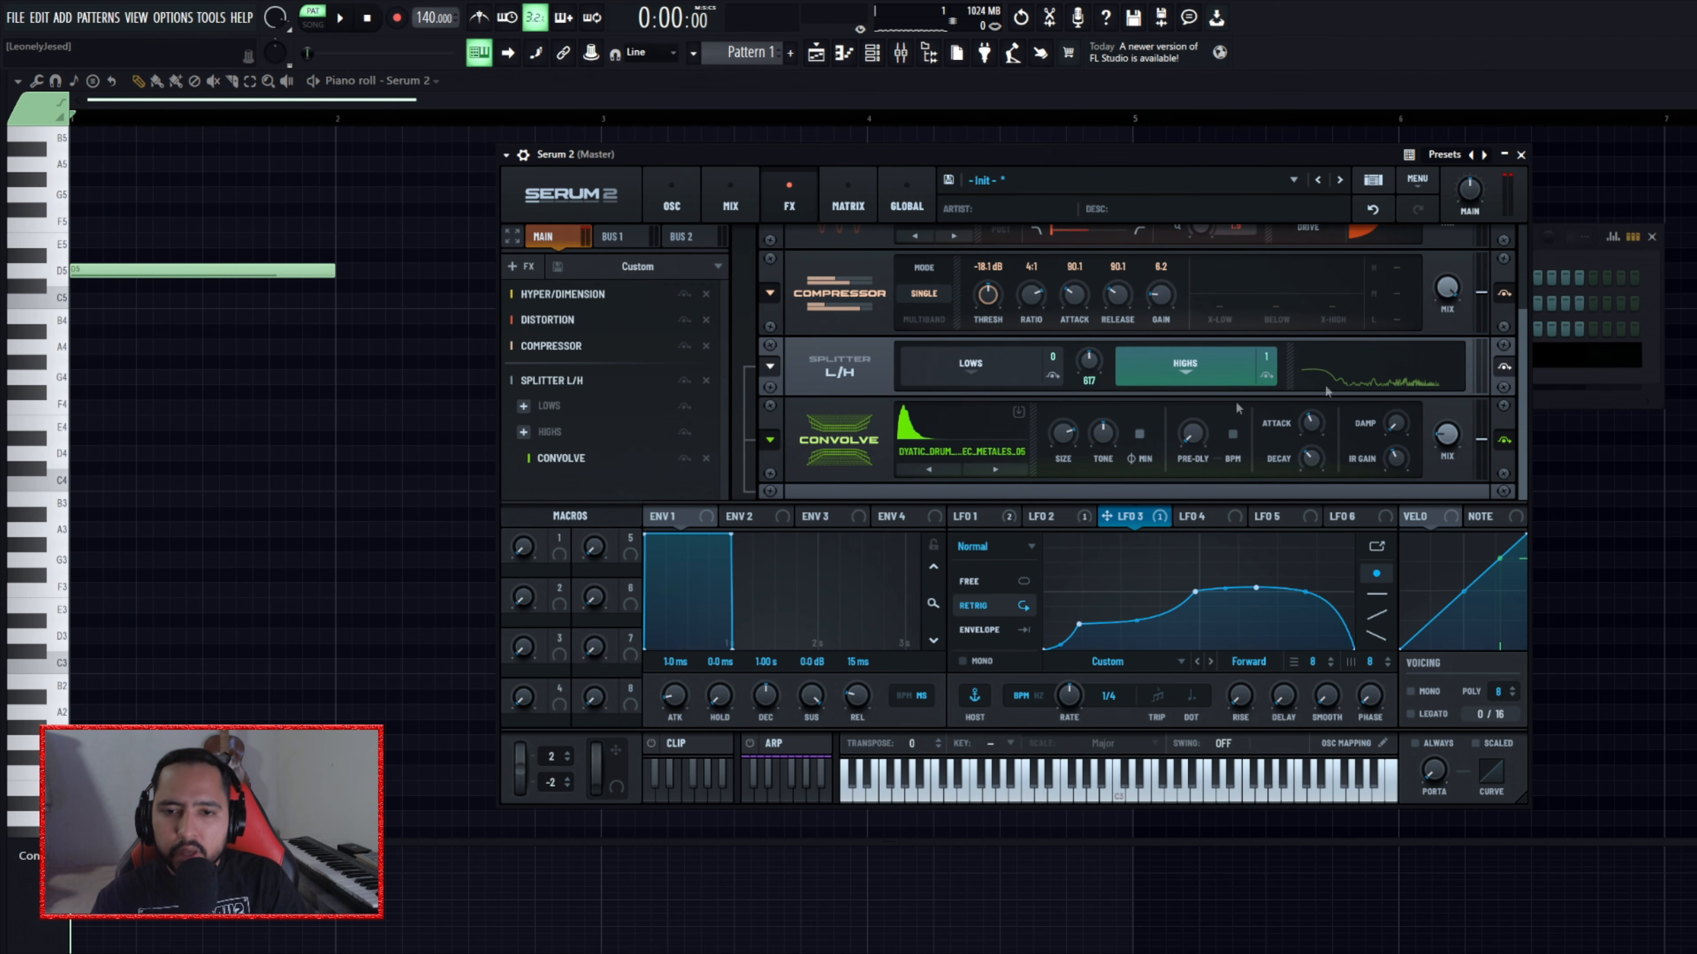
- Add a Bode effect after Convolve in the highs band, raise its blur, and audition the note
{"action": "left_click", "coordinate": [523, 432]}
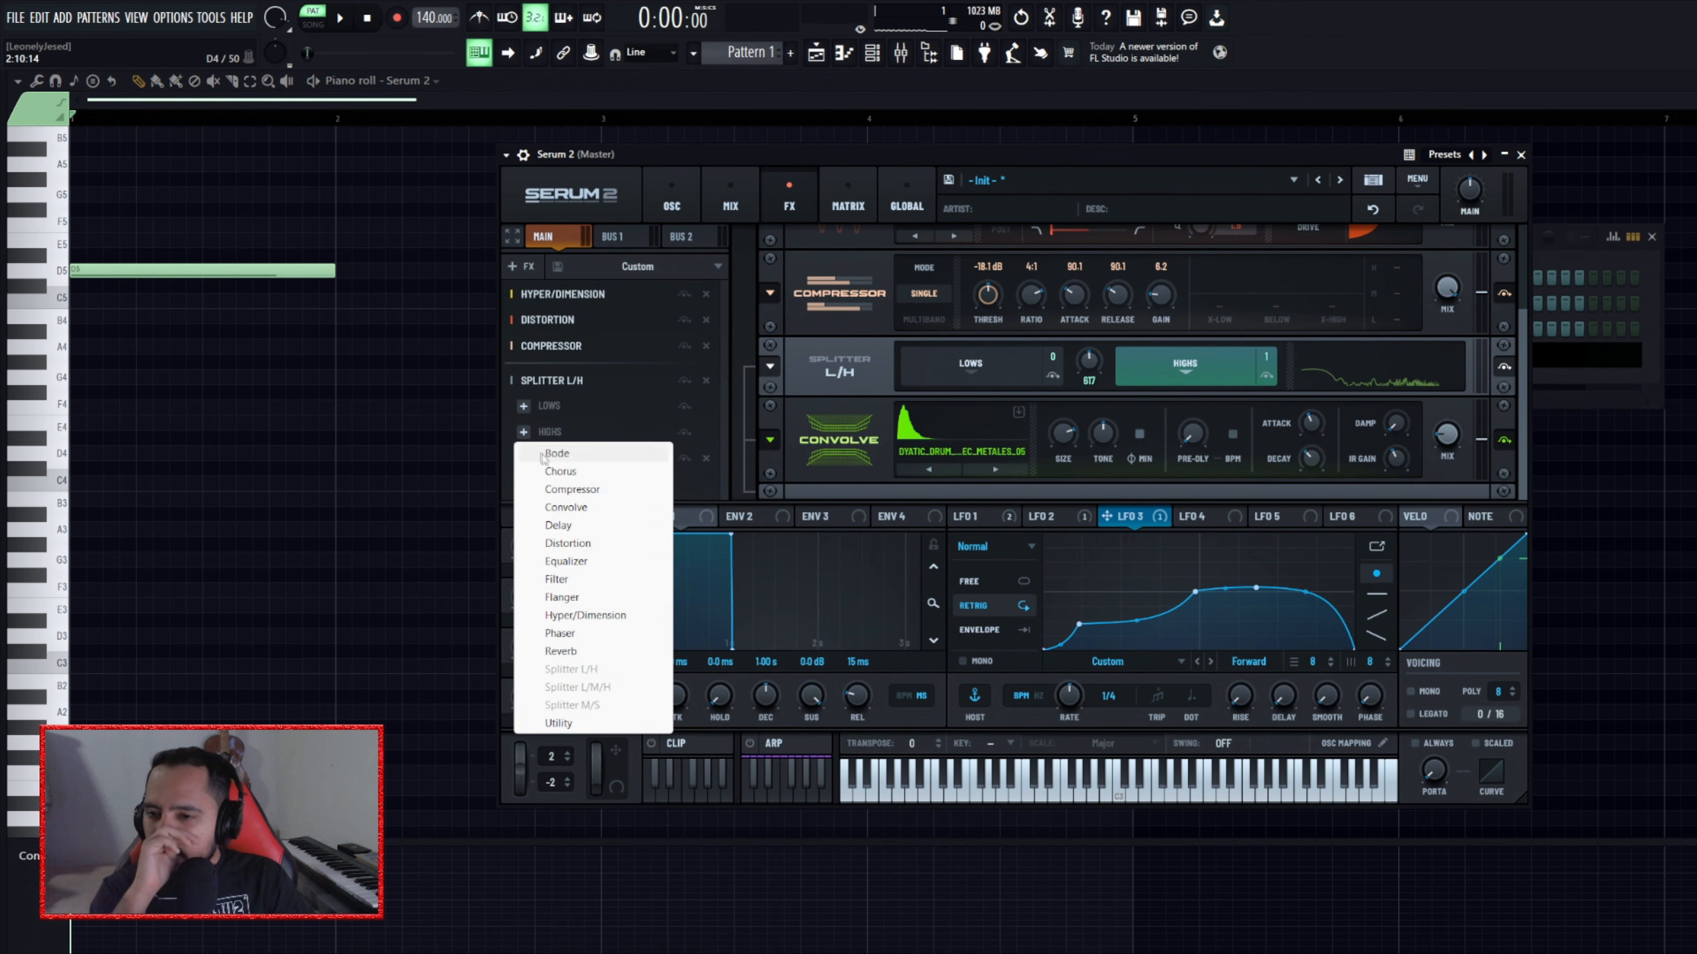
{"action": "left_click", "coordinate": [593, 456]}
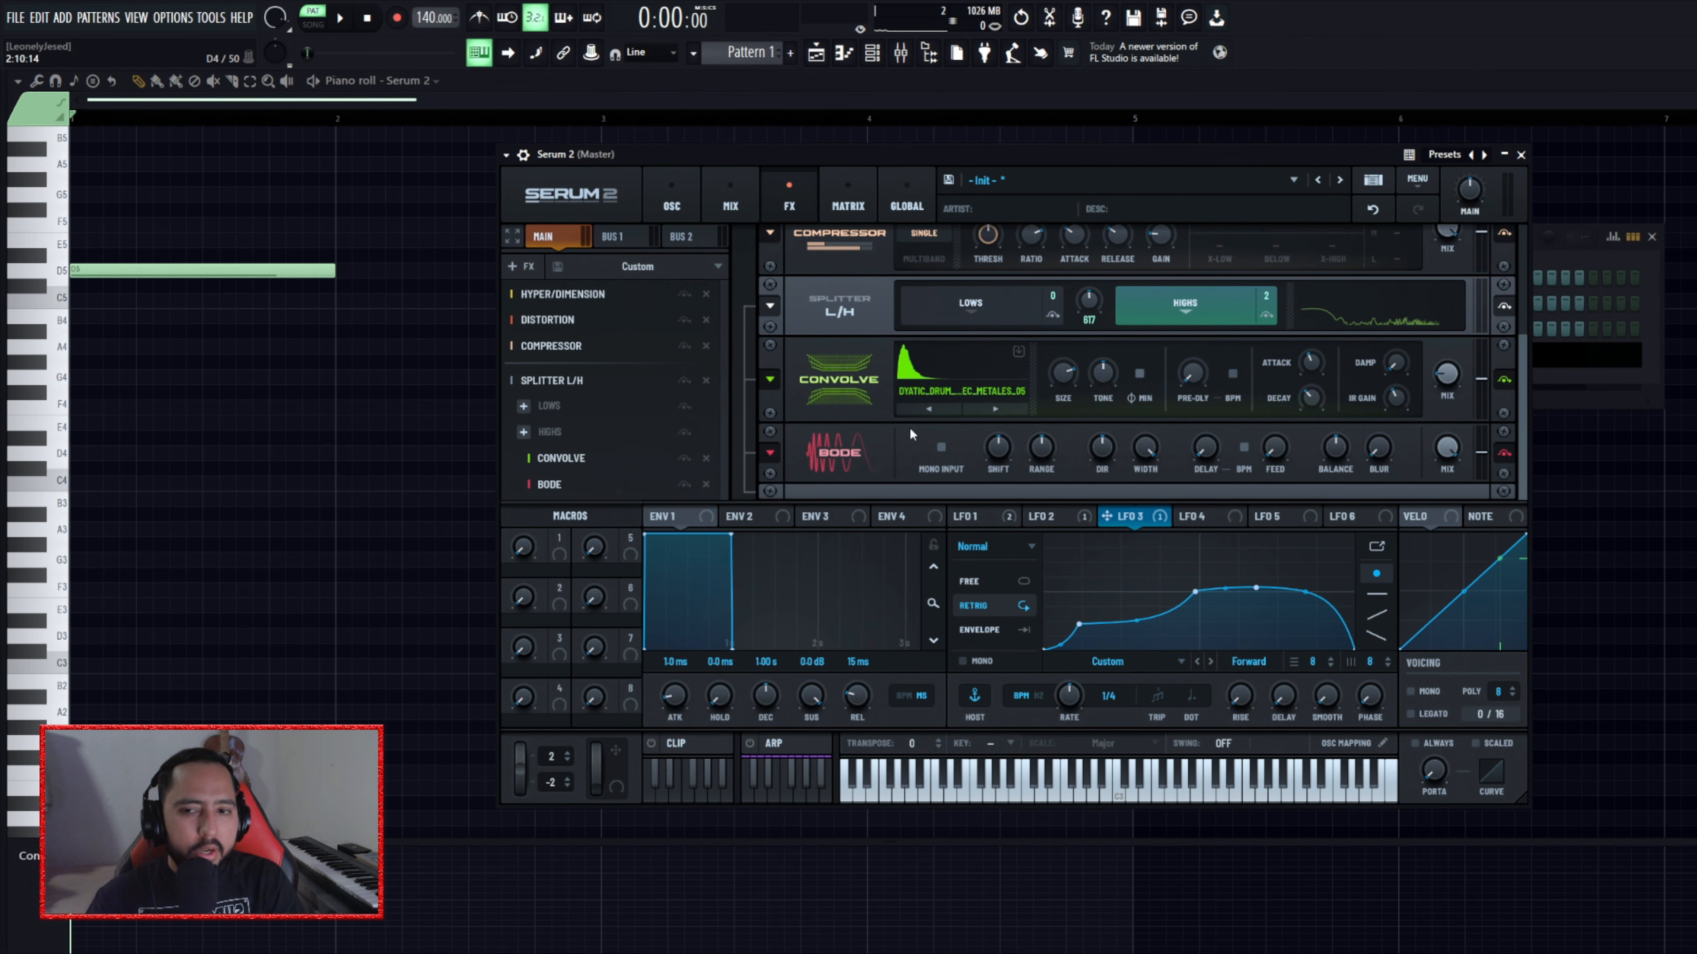
{"action": "left_click_drag", "start_coordinate": [1388, 466], "coordinate": [1409, 362]}
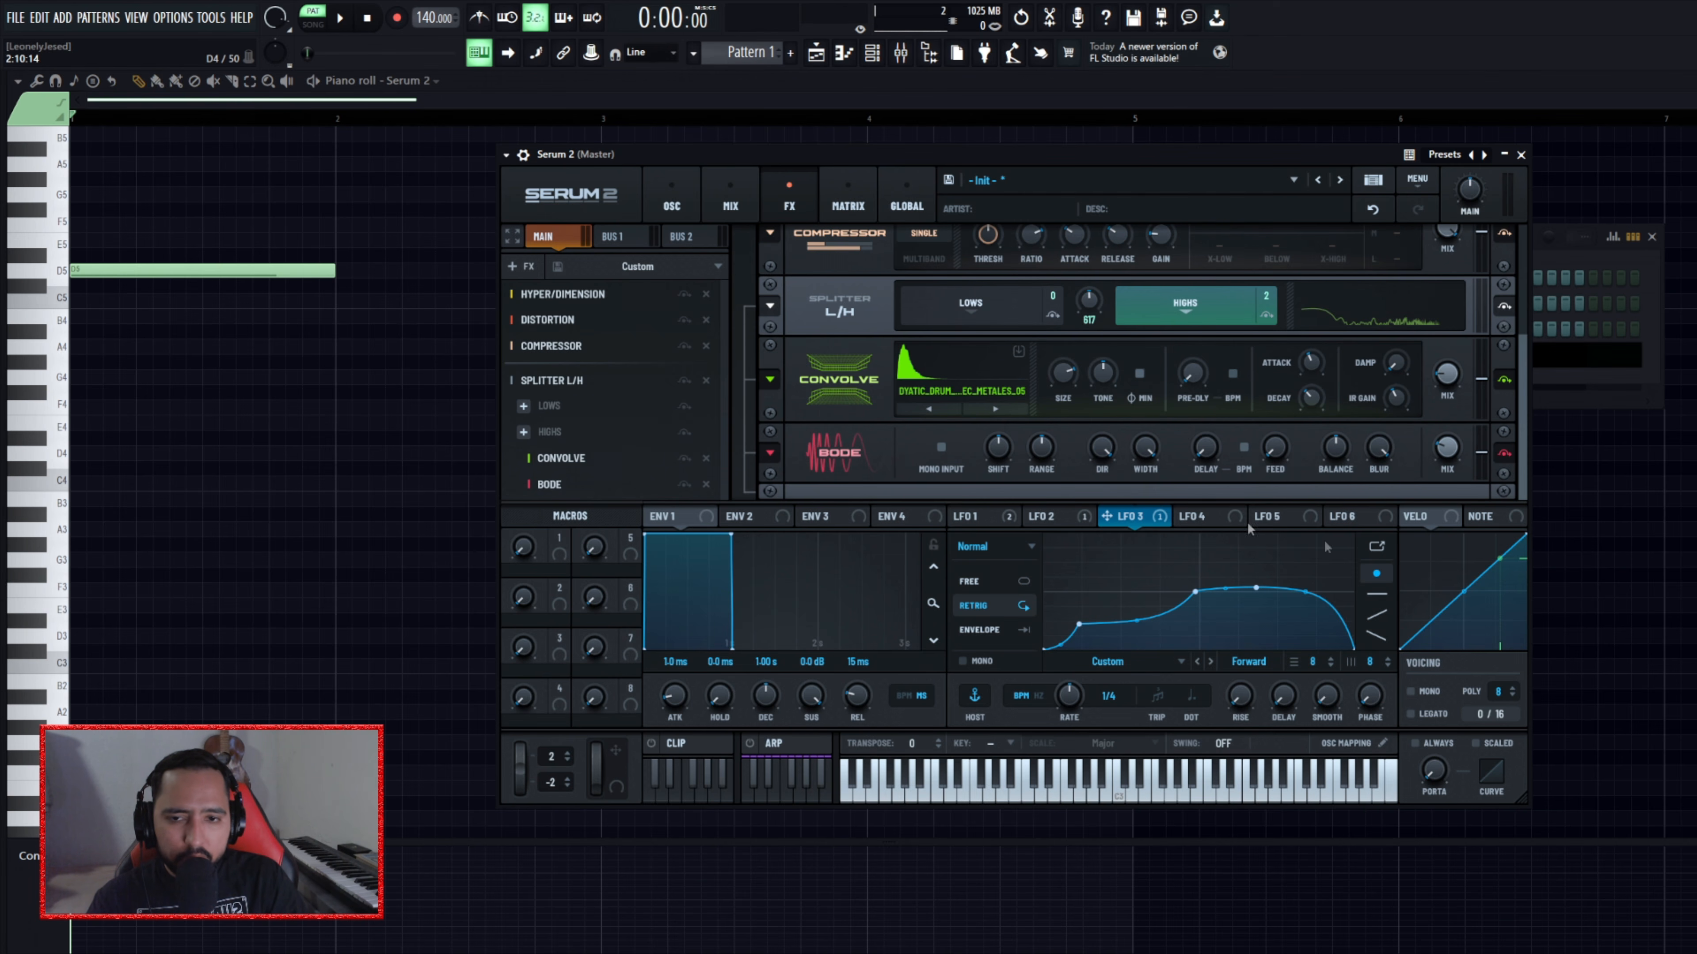
{"action": "key", "text": "space"}
{"action": "key", "text": "space"}
- Add a second Convolve after Bode in the highs band, using Dyatic_drum_hit_perc_metales_02 at a size of about 145%
{"action": "left_click", "coordinate": [524, 432]}
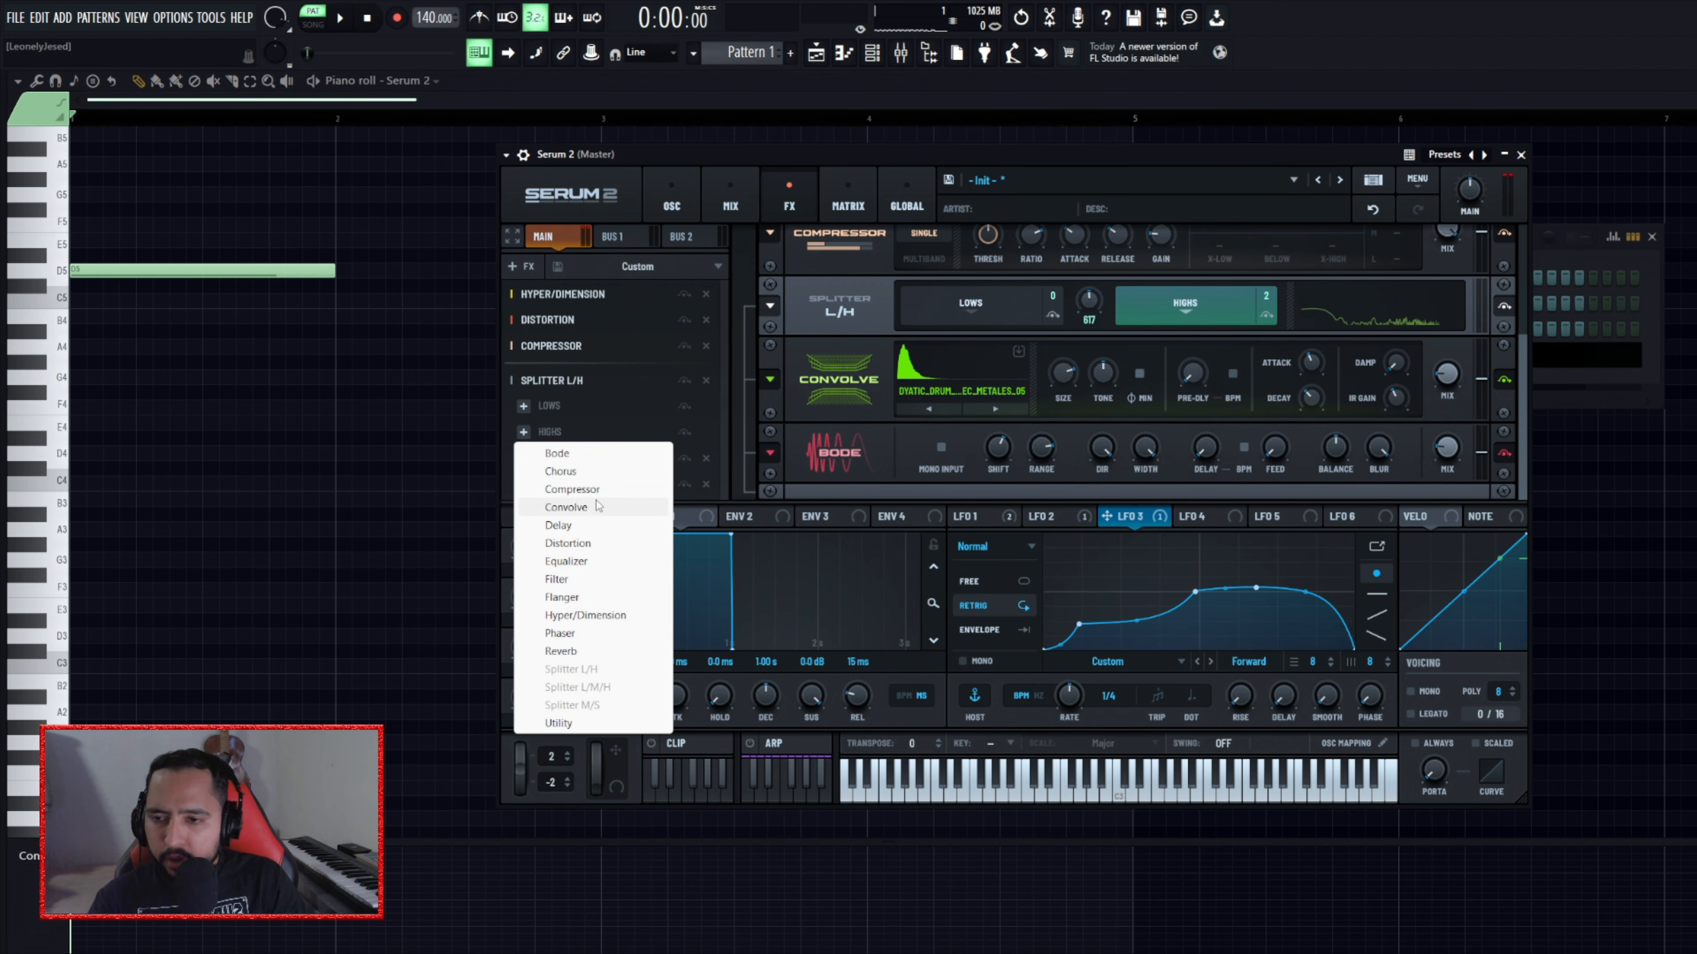
{"action": "left_click", "coordinate": [568, 507]}
{"action": "mouse_move", "coordinate": [20, 493]}
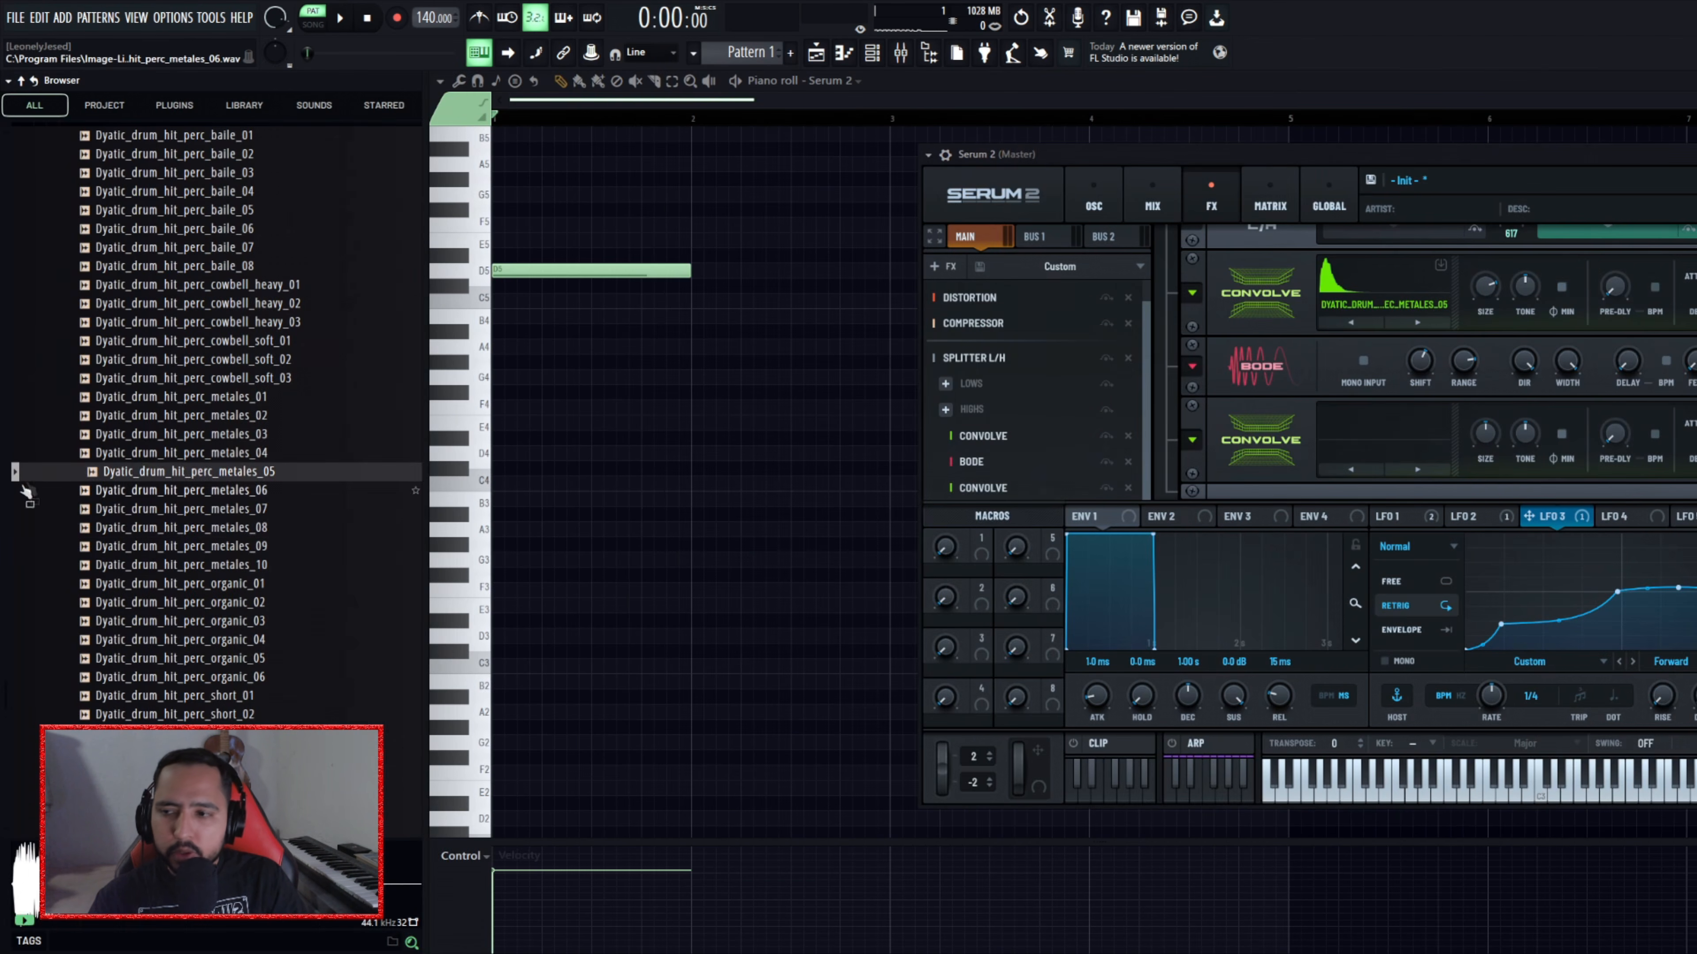
{"action": "left_click", "coordinate": [244, 528]}
{"action": "left_click", "coordinate": [253, 567]}
{"action": "left_click", "coordinate": [253, 549]}
{"action": "left_click", "coordinate": [262, 379]}
{"action": "left_click", "coordinate": [270, 344]}
{"action": "left_click", "coordinate": [275, 321]}
{"action": "left_click", "coordinate": [279, 305]}
{"action": "left_click", "coordinate": [285, 287]}
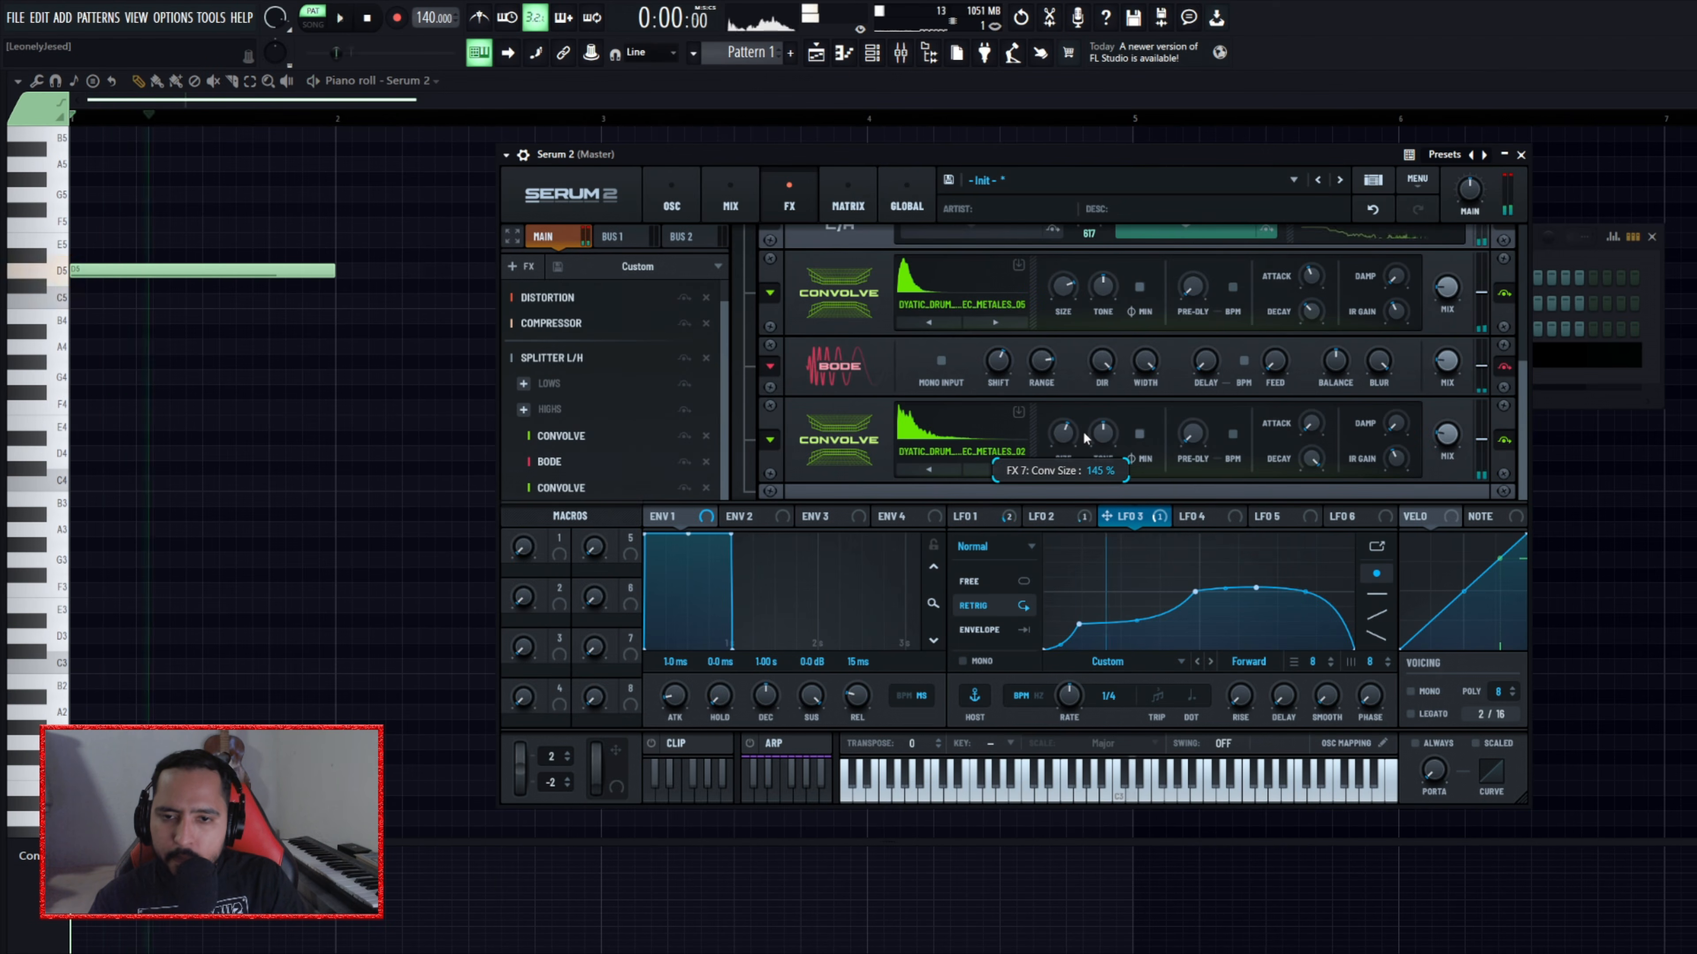
{"action": "key", "text": "space"}
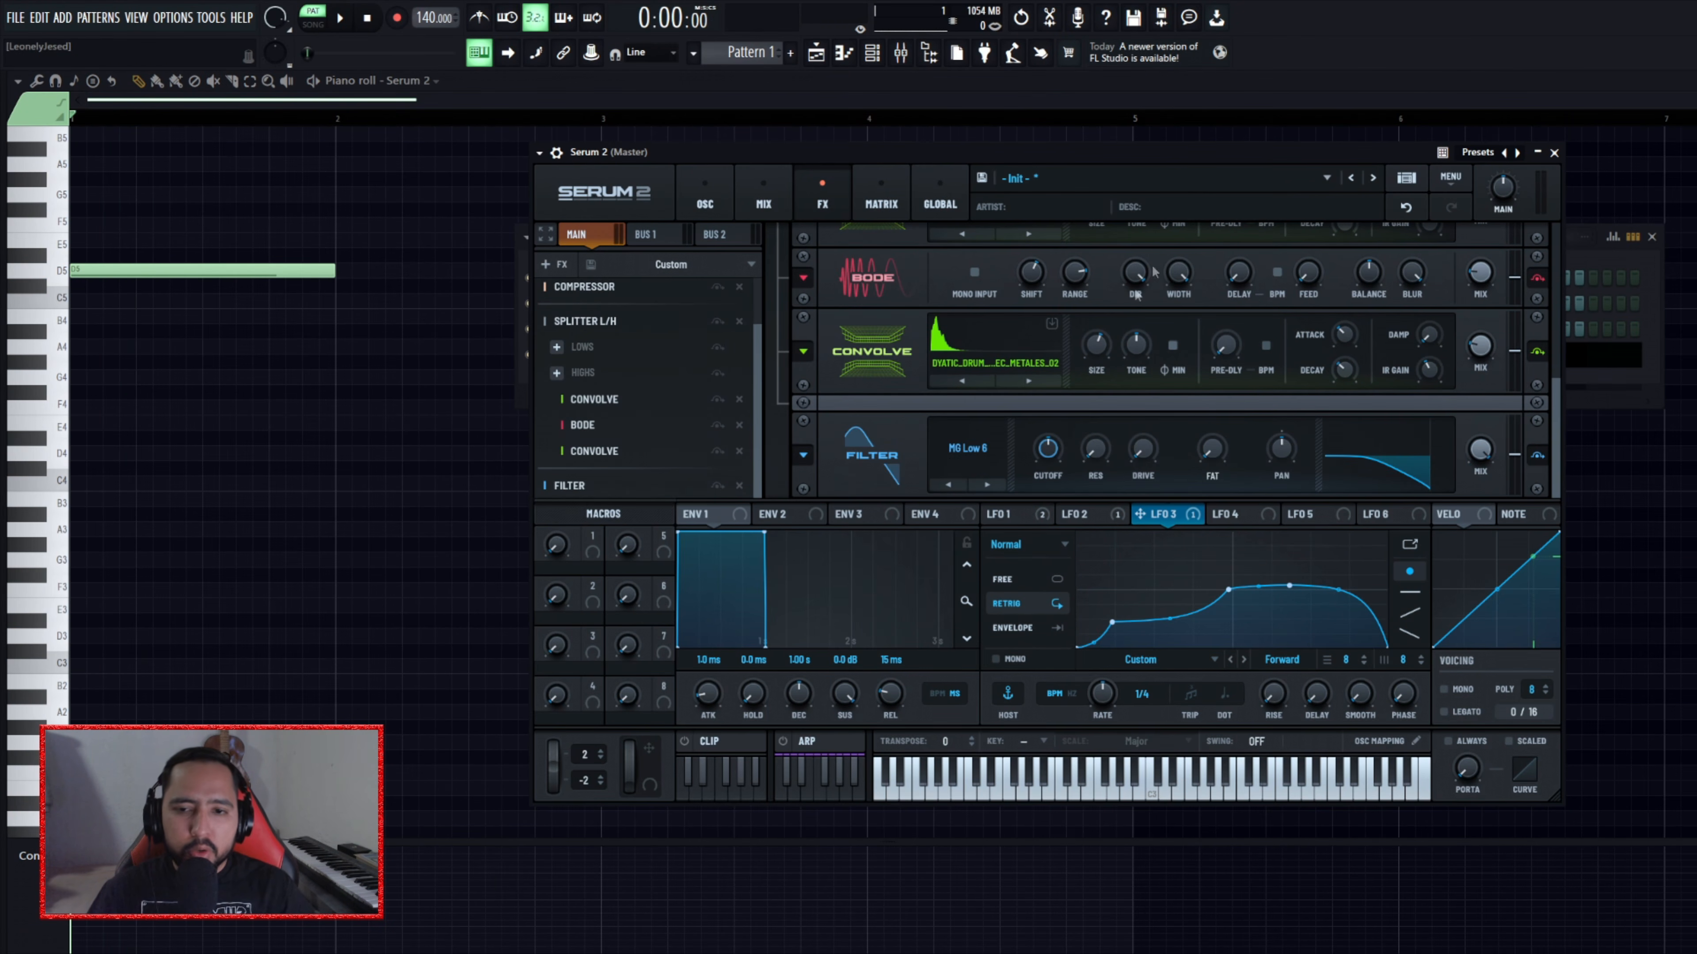
- Set the Filter effect's type to Cmb + and its cutoff to about 35 Hz, auditioning the note repeatedly
{"action": "left_click", "coordinate": [957, 441]}
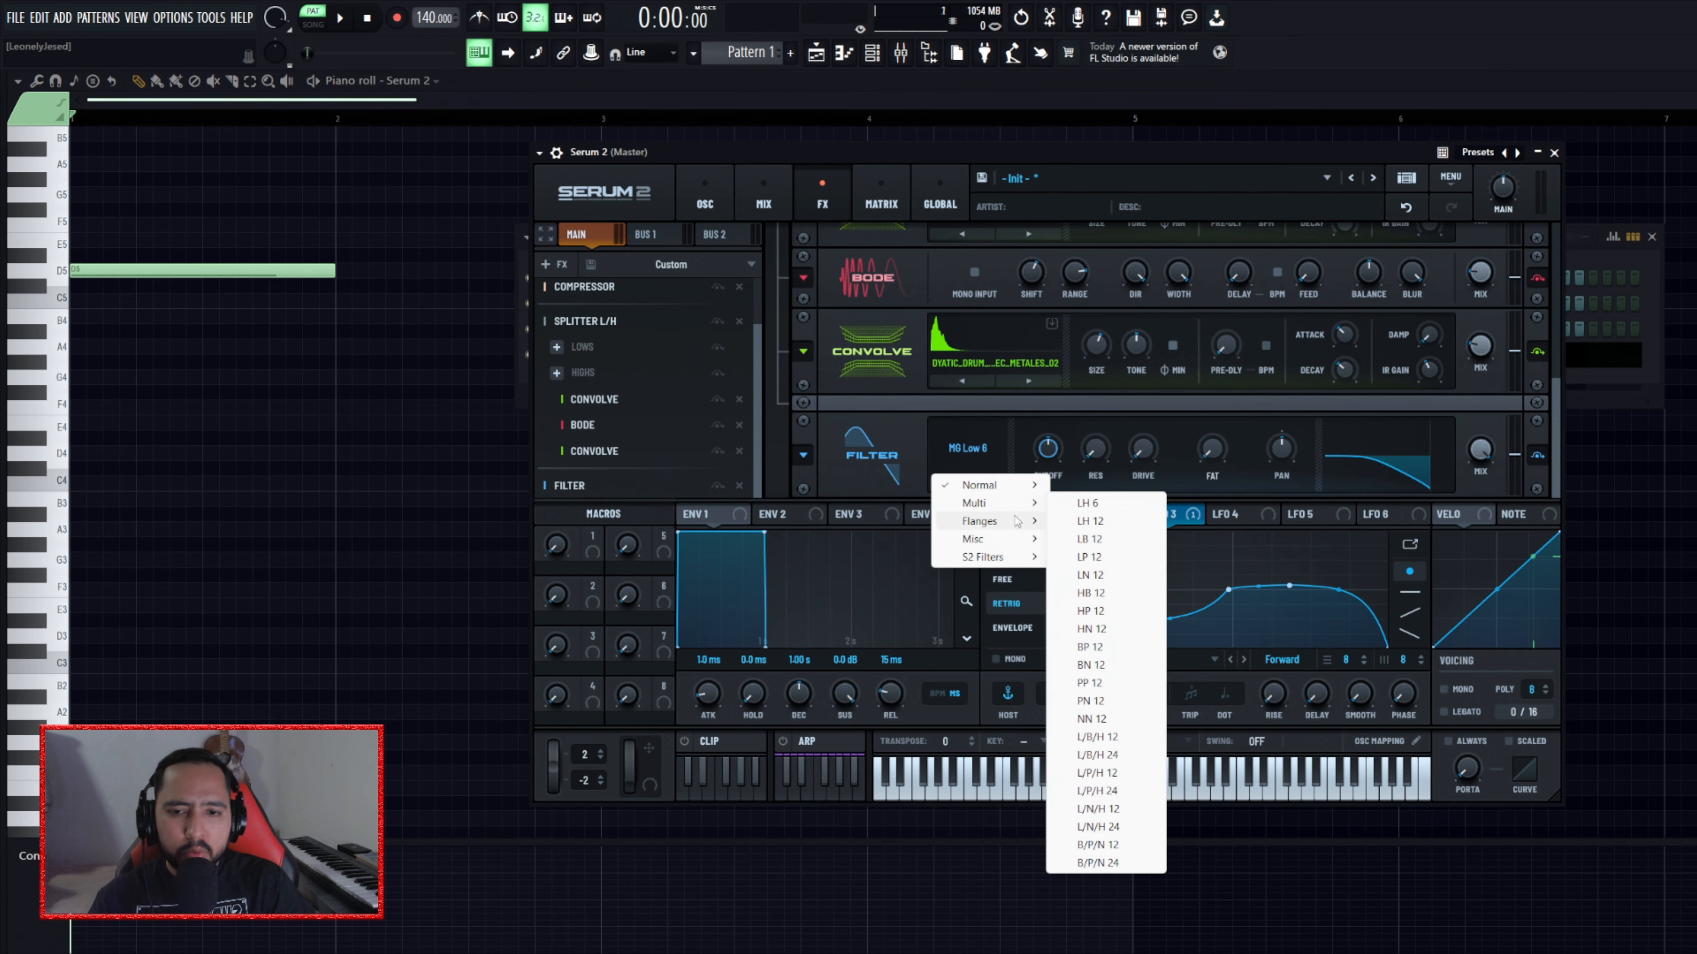
{"action": "mouse_move", "coordinate": [1008, 521]}
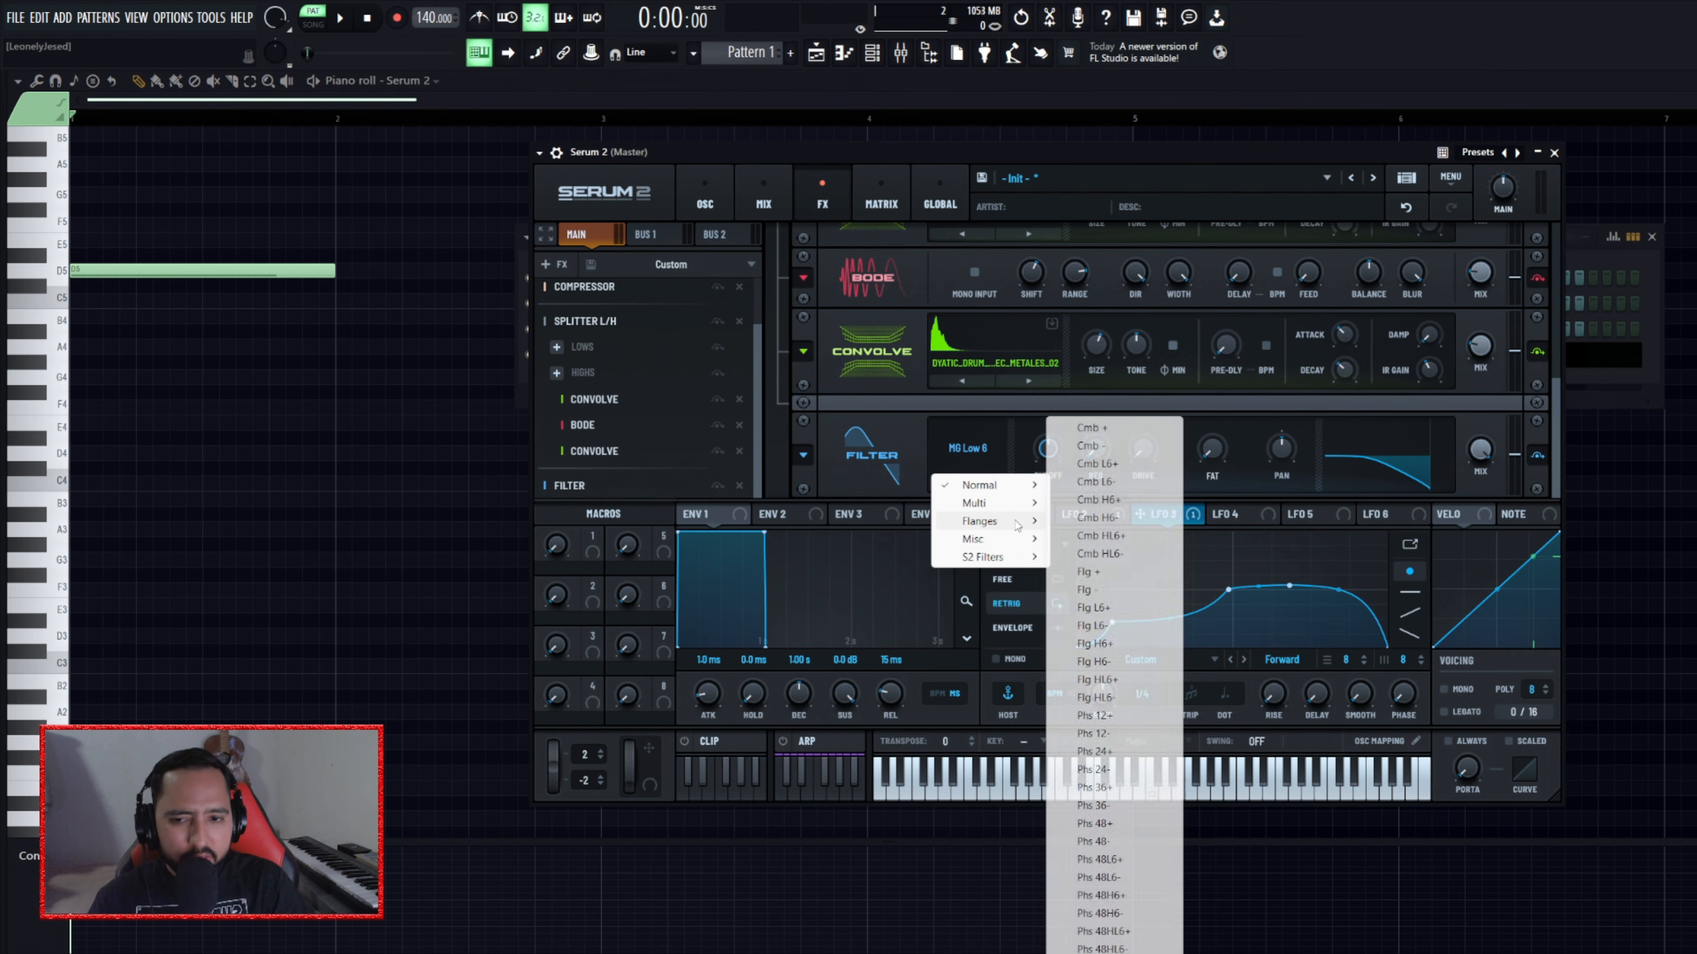
{"action": "left_click", "coordinate": [1129, 429]}
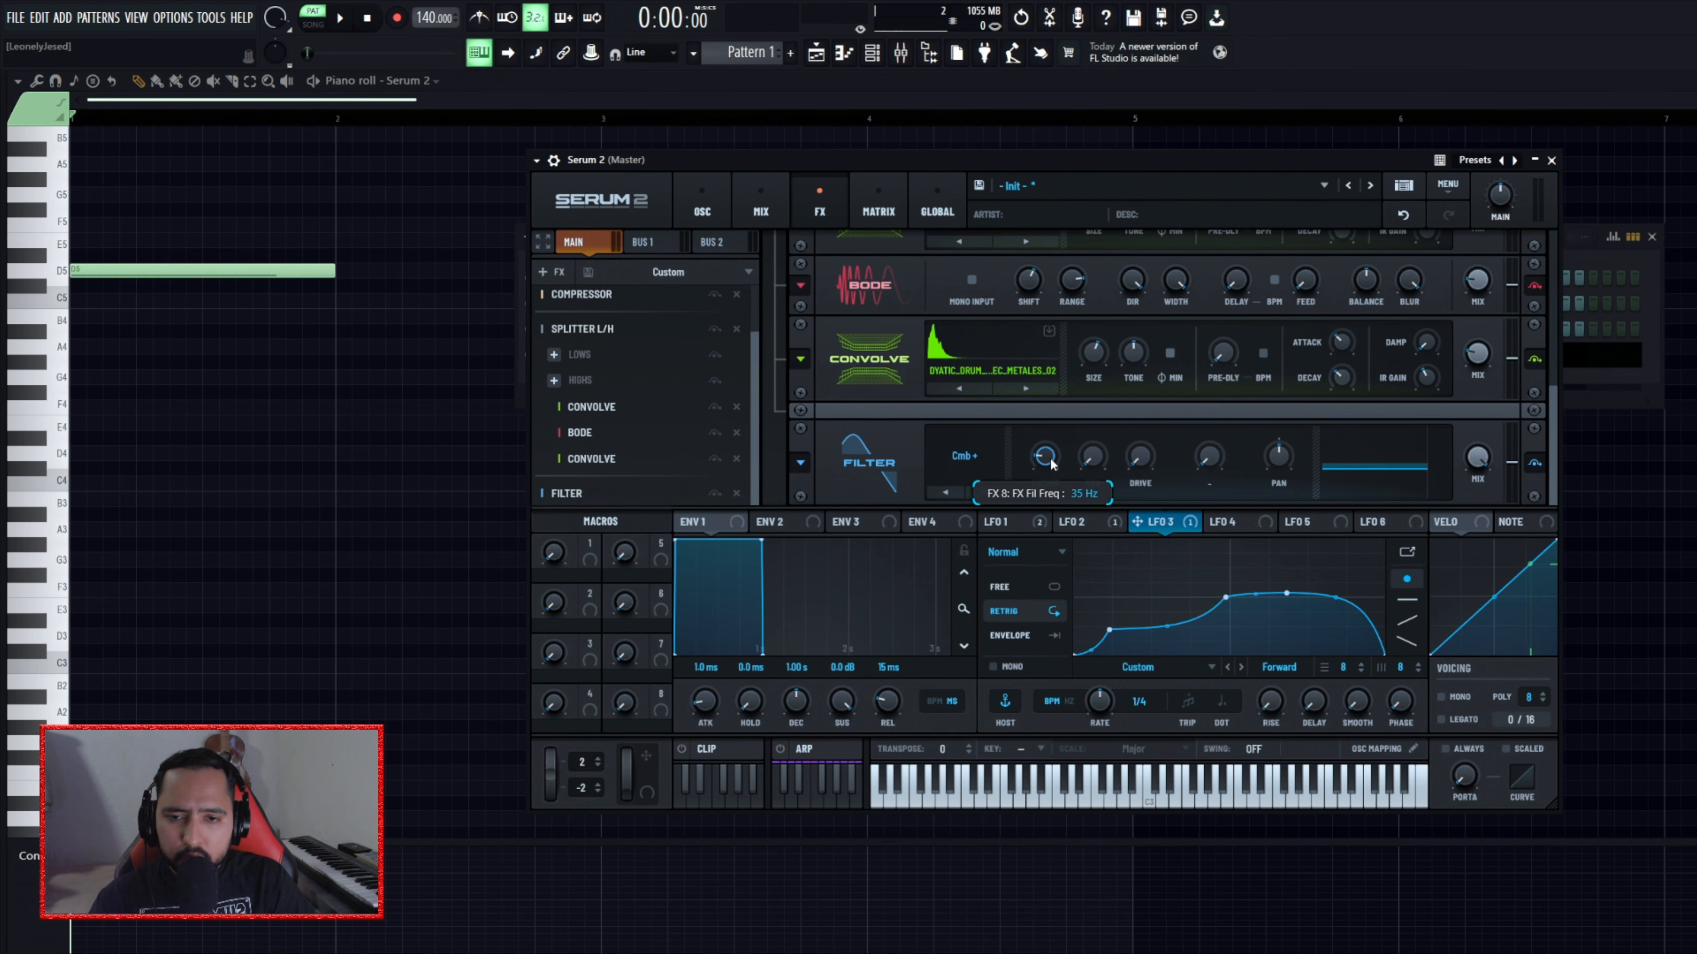
{"action": "left_click_drag", "start_coordinate": [1092, 170], "coordinate": [1067, 165]}
{"action": "key", "text": "space"}
{"action": "key", "text": "space"}
{"action": "key", "text": "space"}
{"action": "key", "text": "space"}
{"action": "key", "text": "space"}
{"action": "key", "text": "space"}
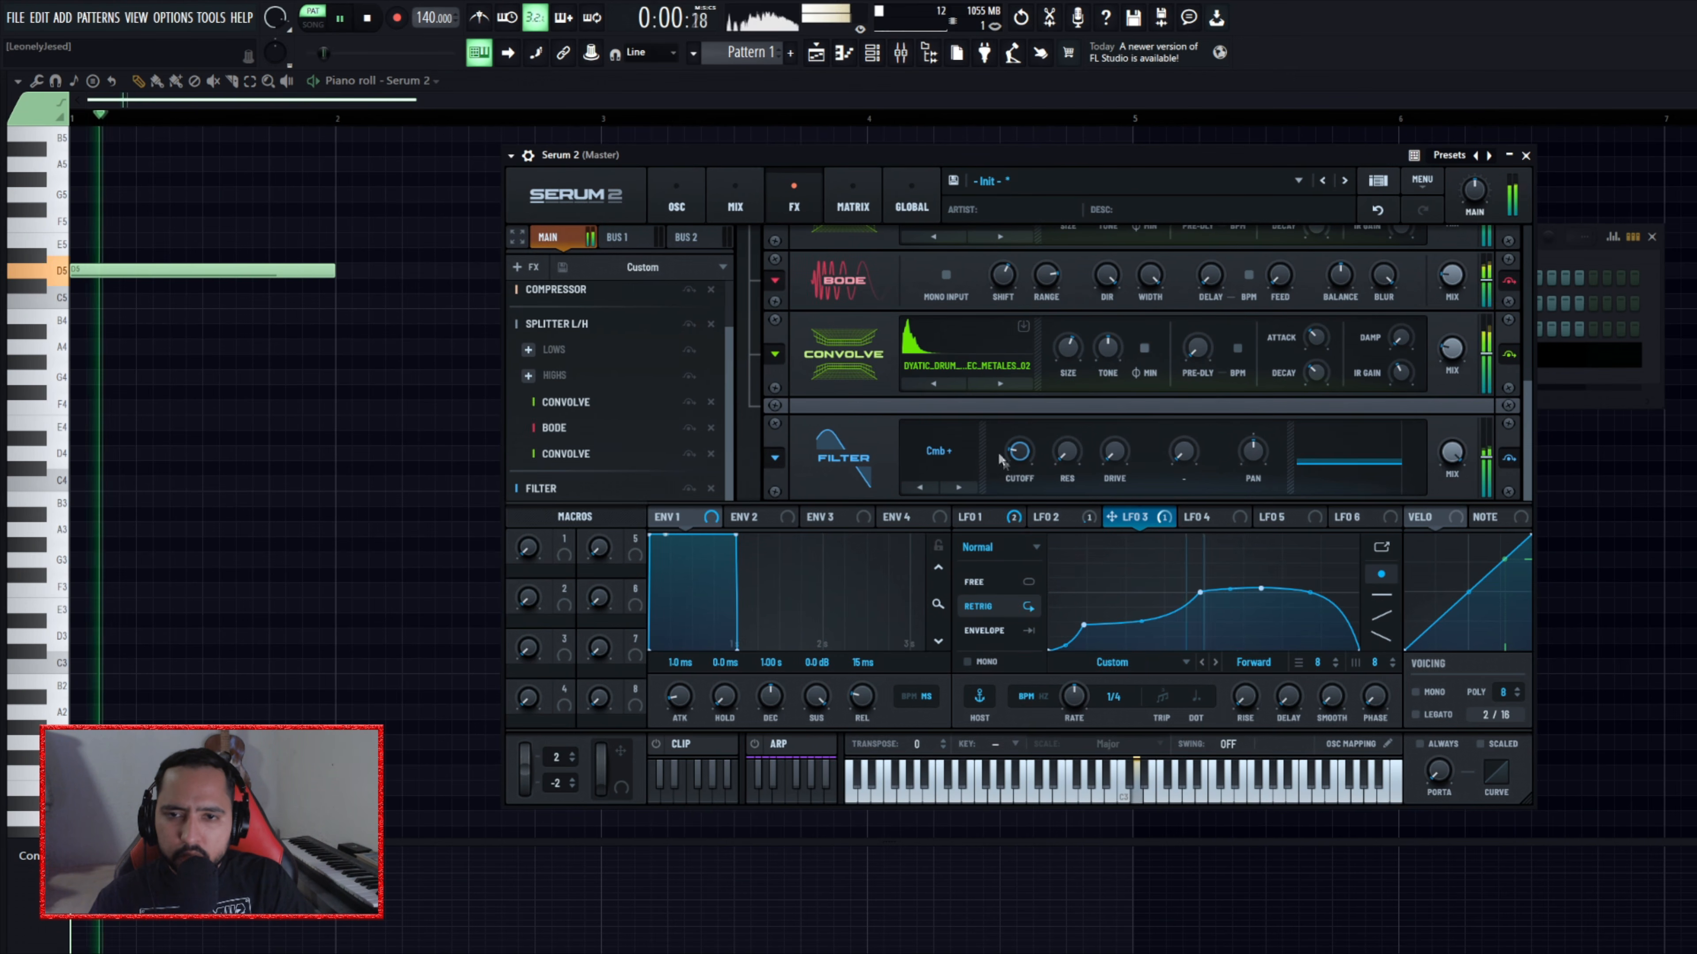
- Raise the comb filter's resonance while auditioning the note
{"action": "key", "text": "space"}
{"action": "key", "text": "space"}
{"action": "key", "text": "space"}
{"action": "key", "text": "space"}
{"action": "key", "text": "space"}
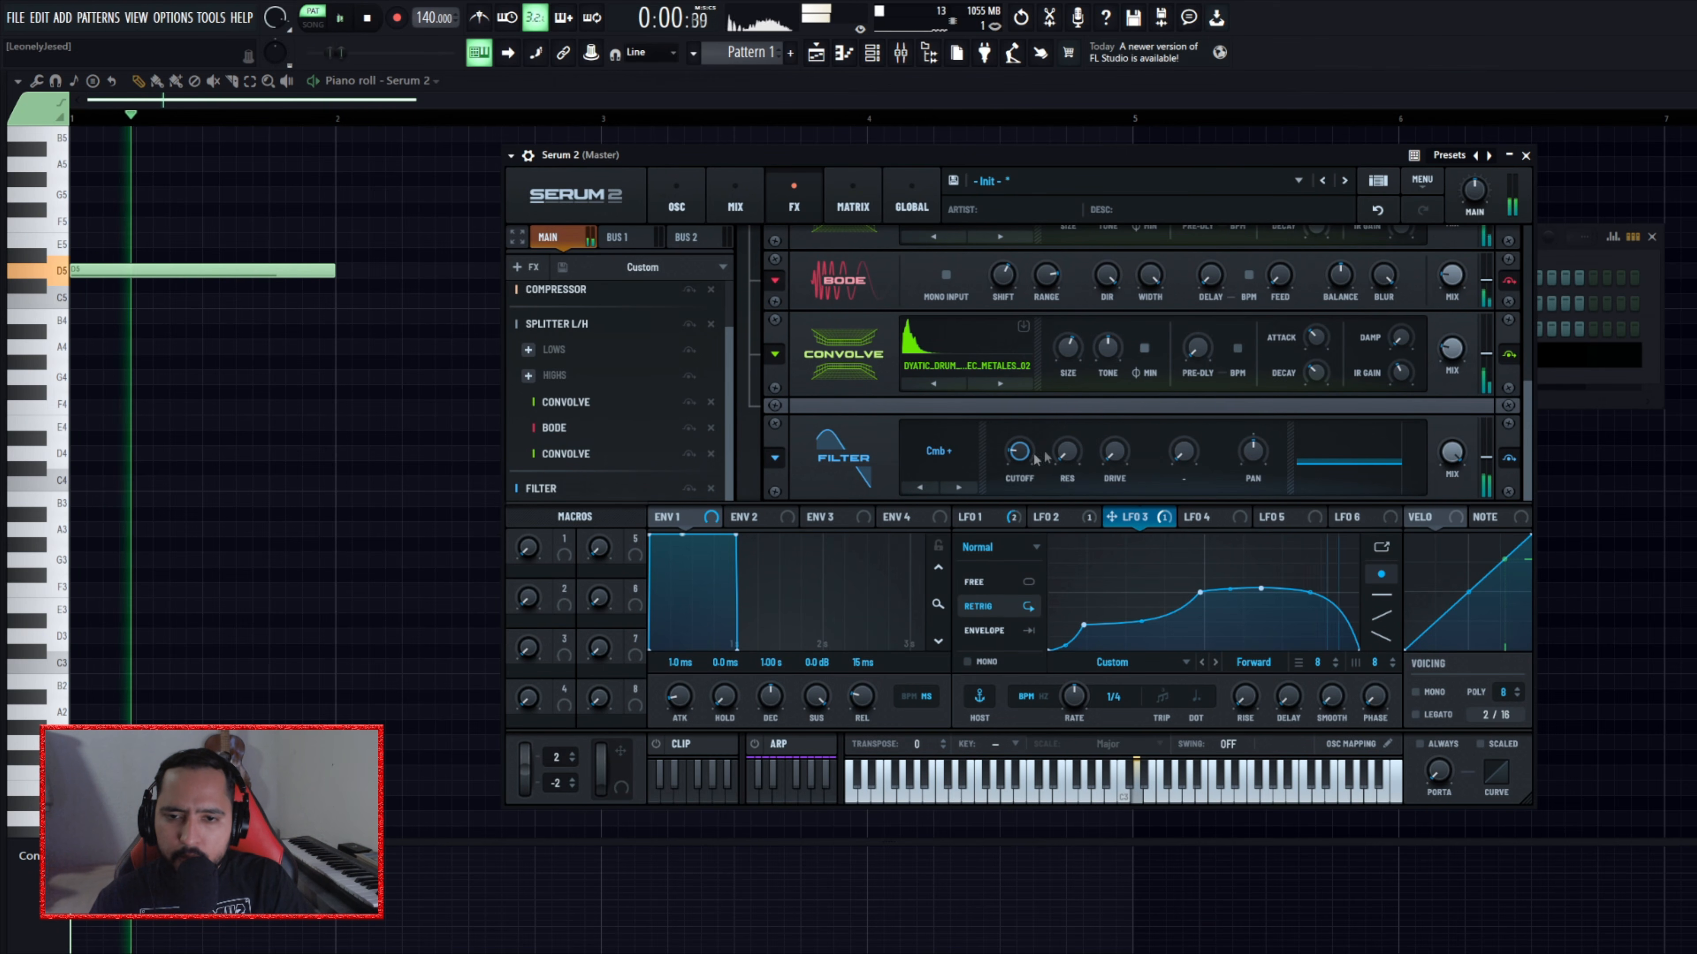
{"action": "key", "text": "space"}
{"action": "key", "text": "space"}
{"action": "key", "text": "space"}
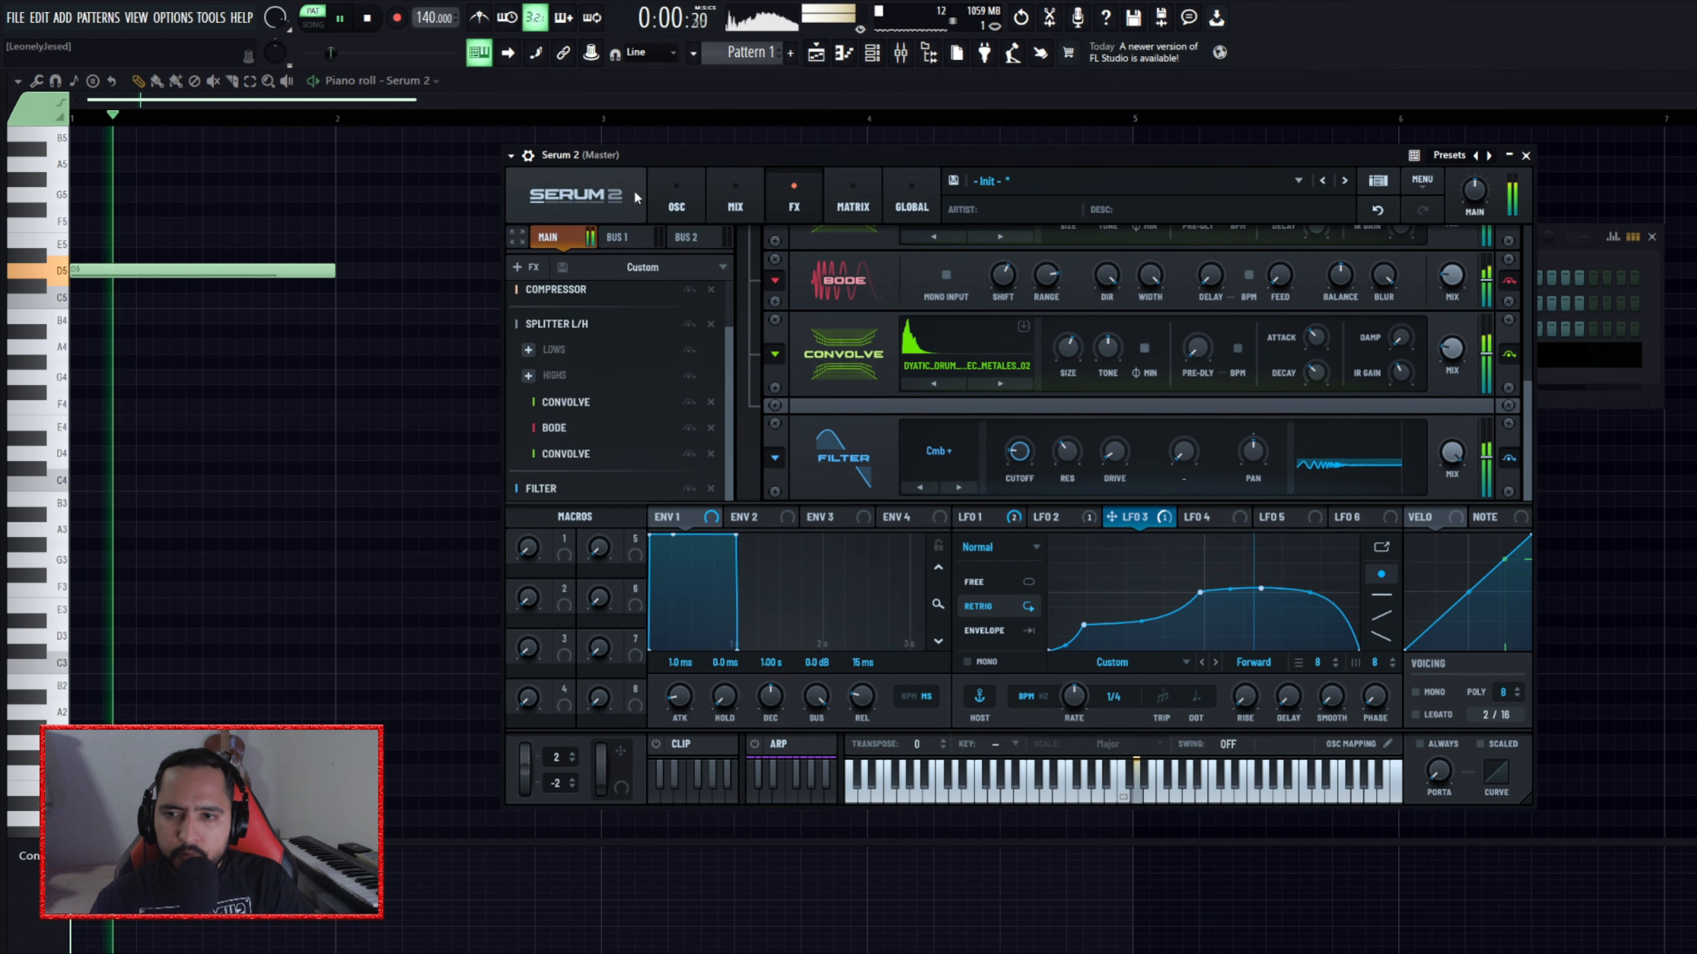
- Return to the oscillator page and enable the noise oscillator
{"action": "left_click", "coordinate": [676, 200]}
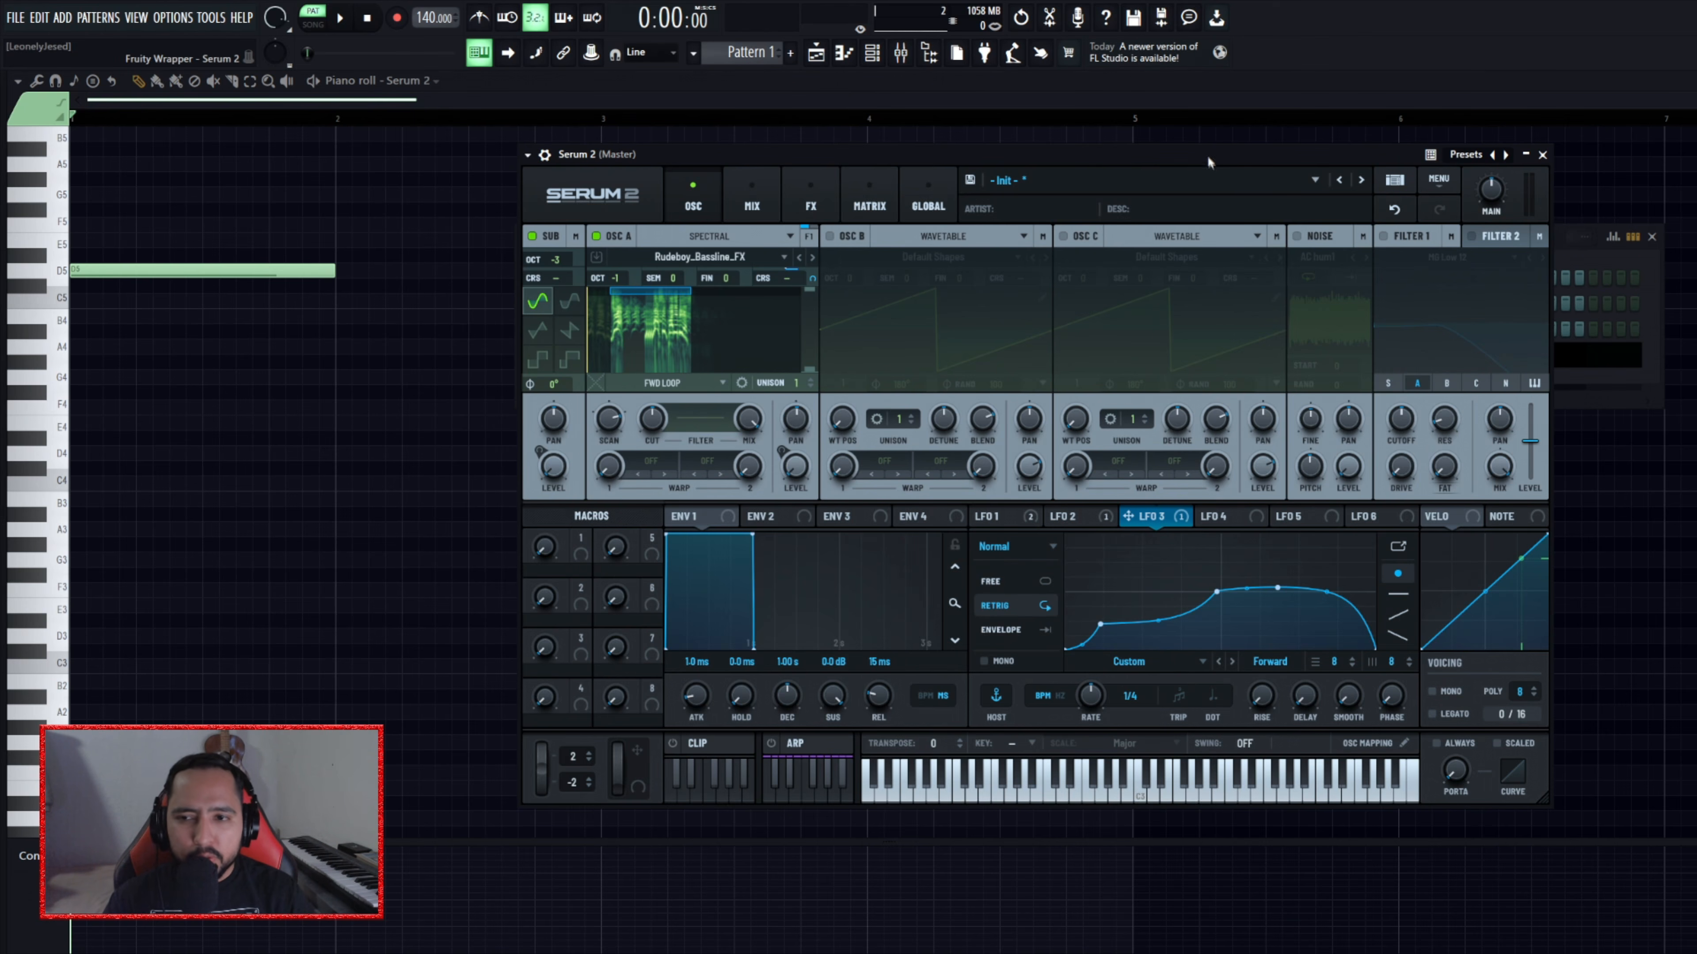
{"action": "left_click_drag", "start_coordinate": [1209, 157], "coordinate": [1226, 157]}
{"action": "left_click", "coordinate": [1314, 236]}
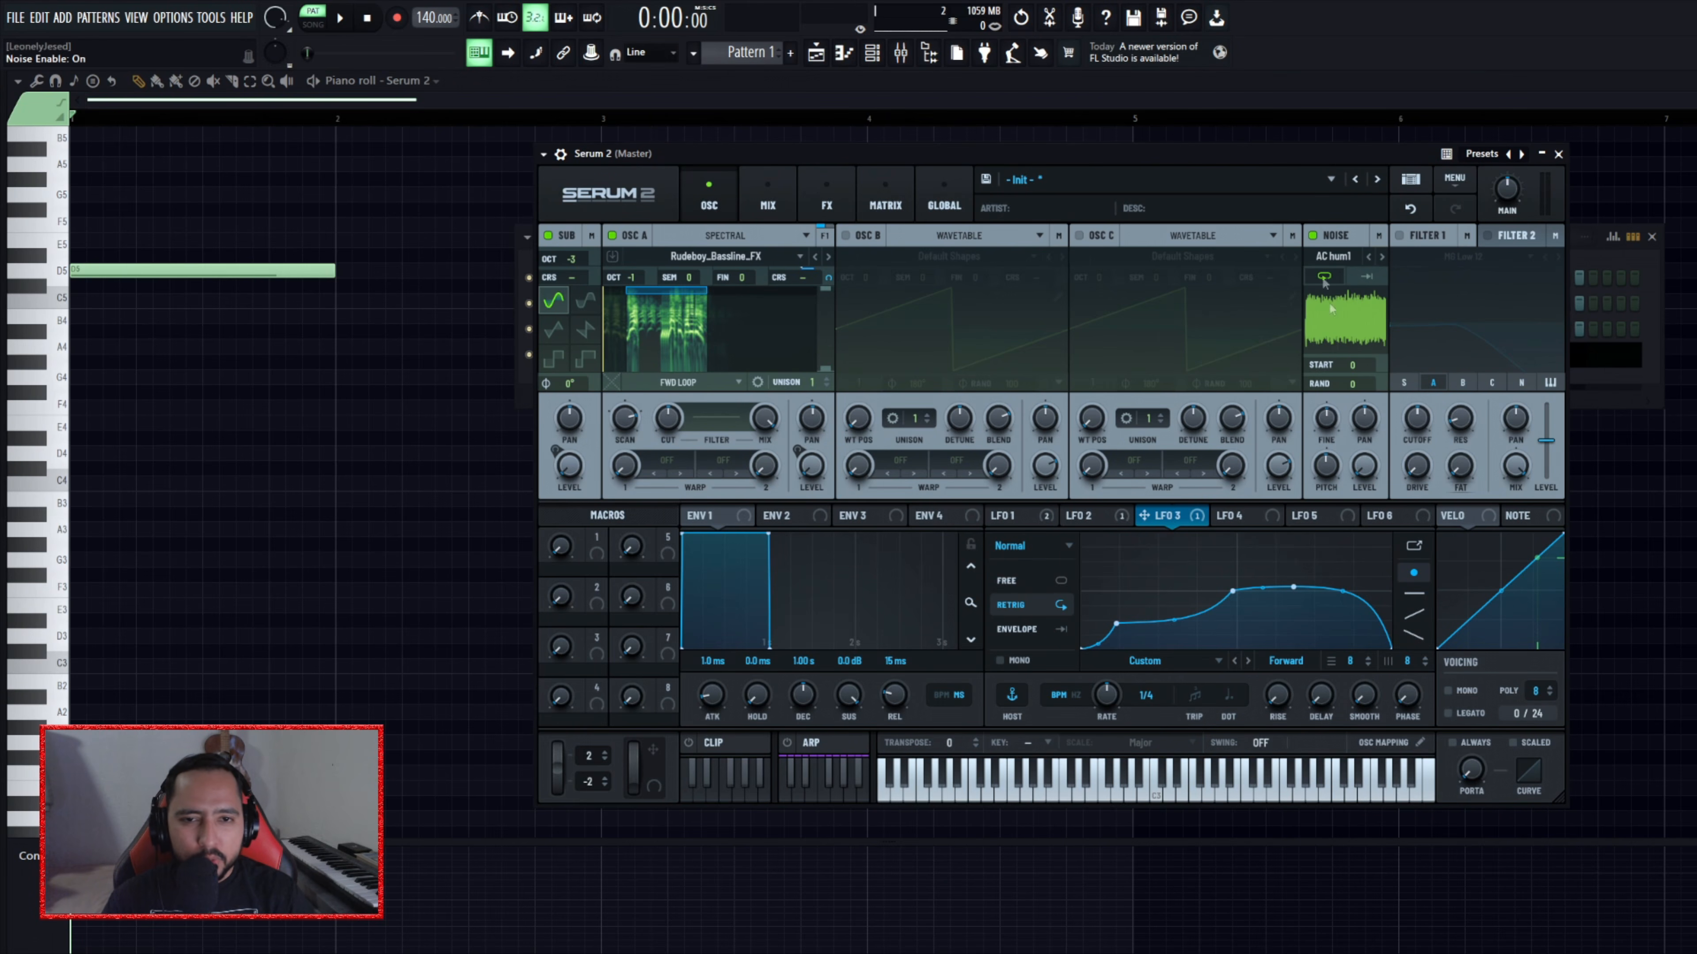
- Load the ARP pink sample into the noise oscillator, assign LFO 1 to its level and audition the note
{"action": "left_click", "coordinate": [1346, 254]}
{"action": "mouse_move", "coordinate": [1365, 287]}
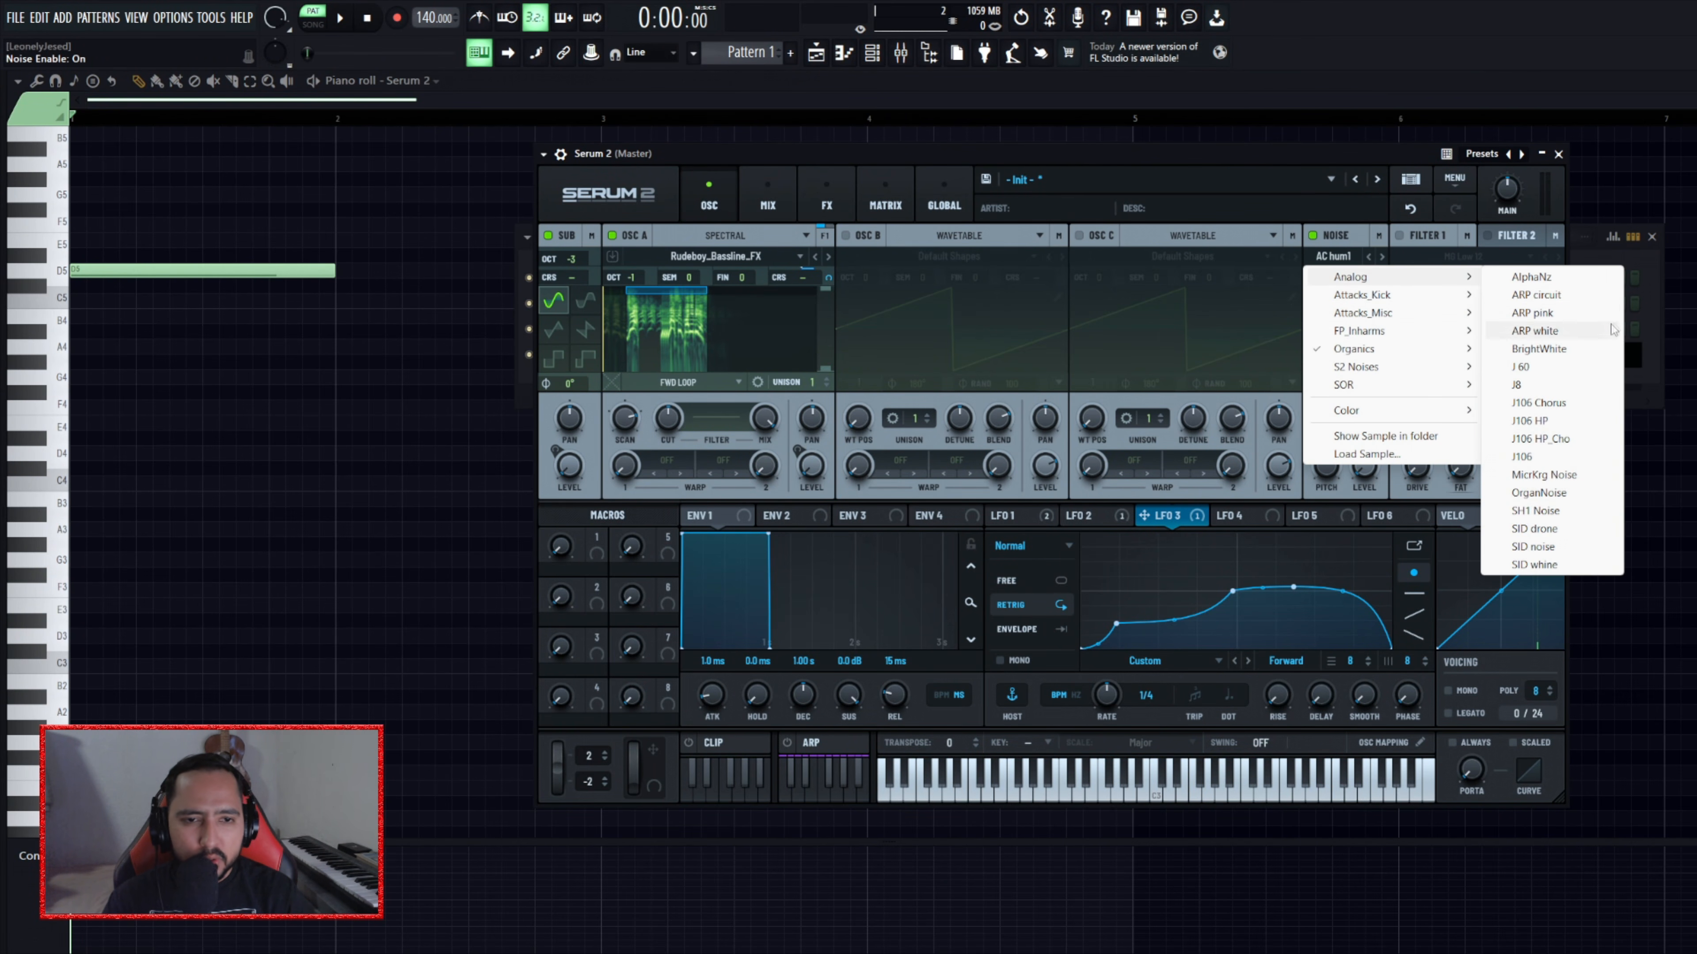
{"action": "left_click", "coordinate": [1532, 312]}
{"action": "left_click_drag", "start_coordinate": [1002, 515], "coordinate": [1366, 461]}
{"action": "key", "text": "space"}
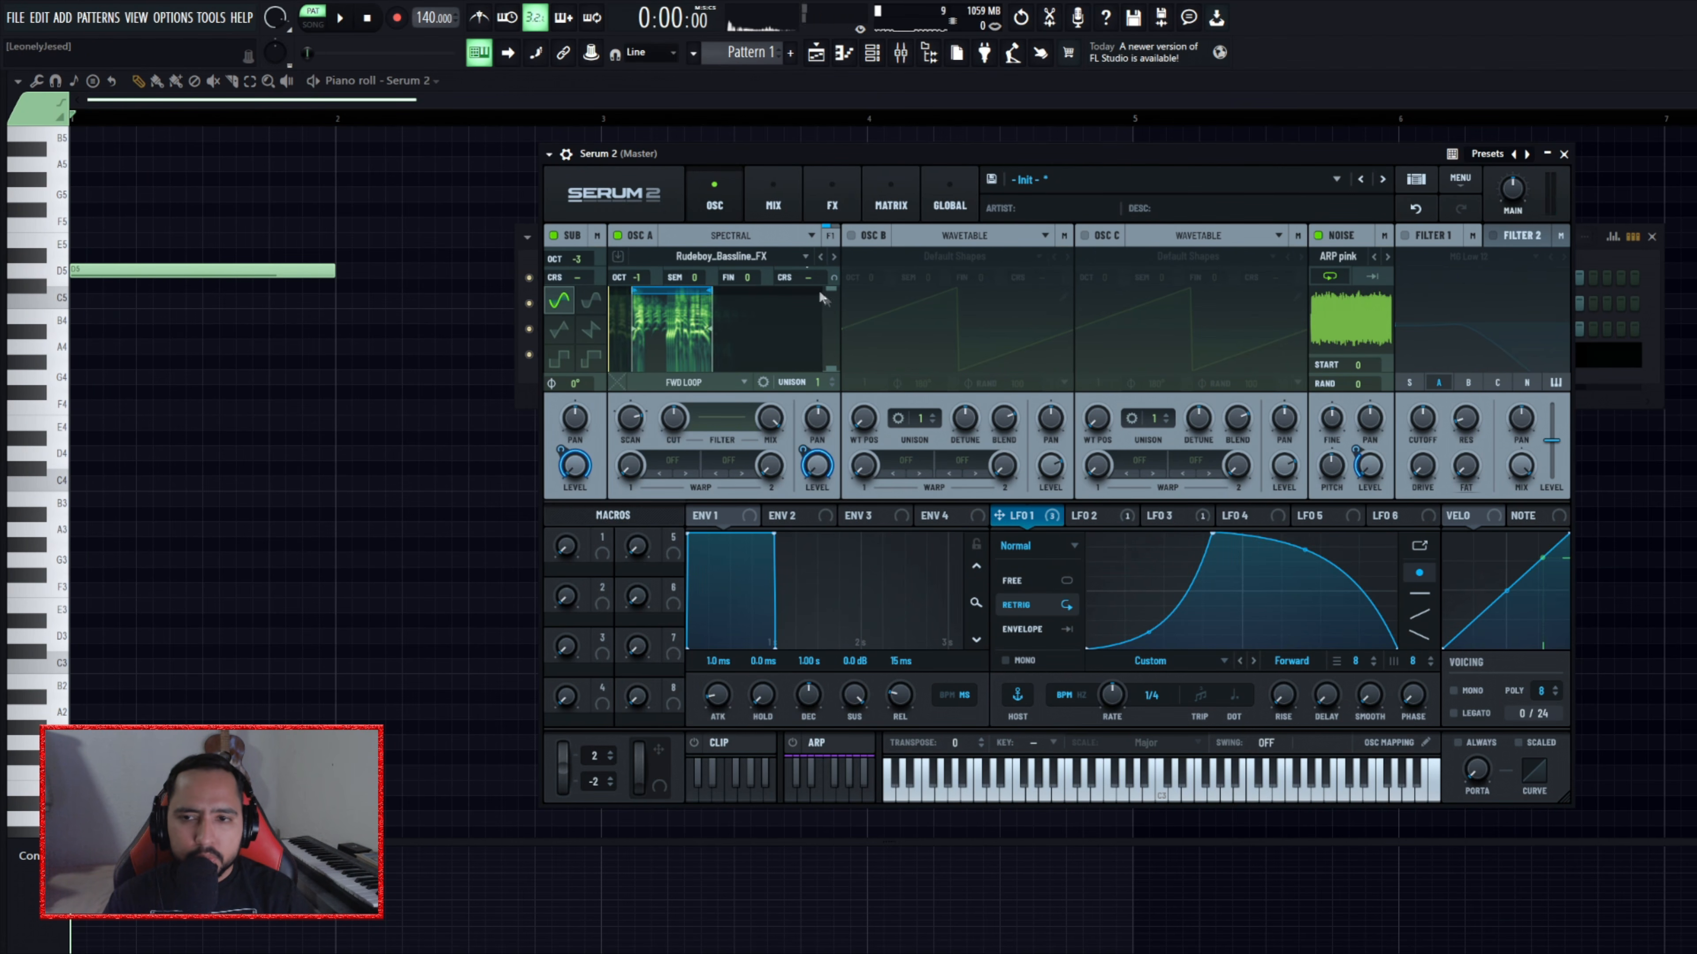
{"action": "key", "text": "space"}
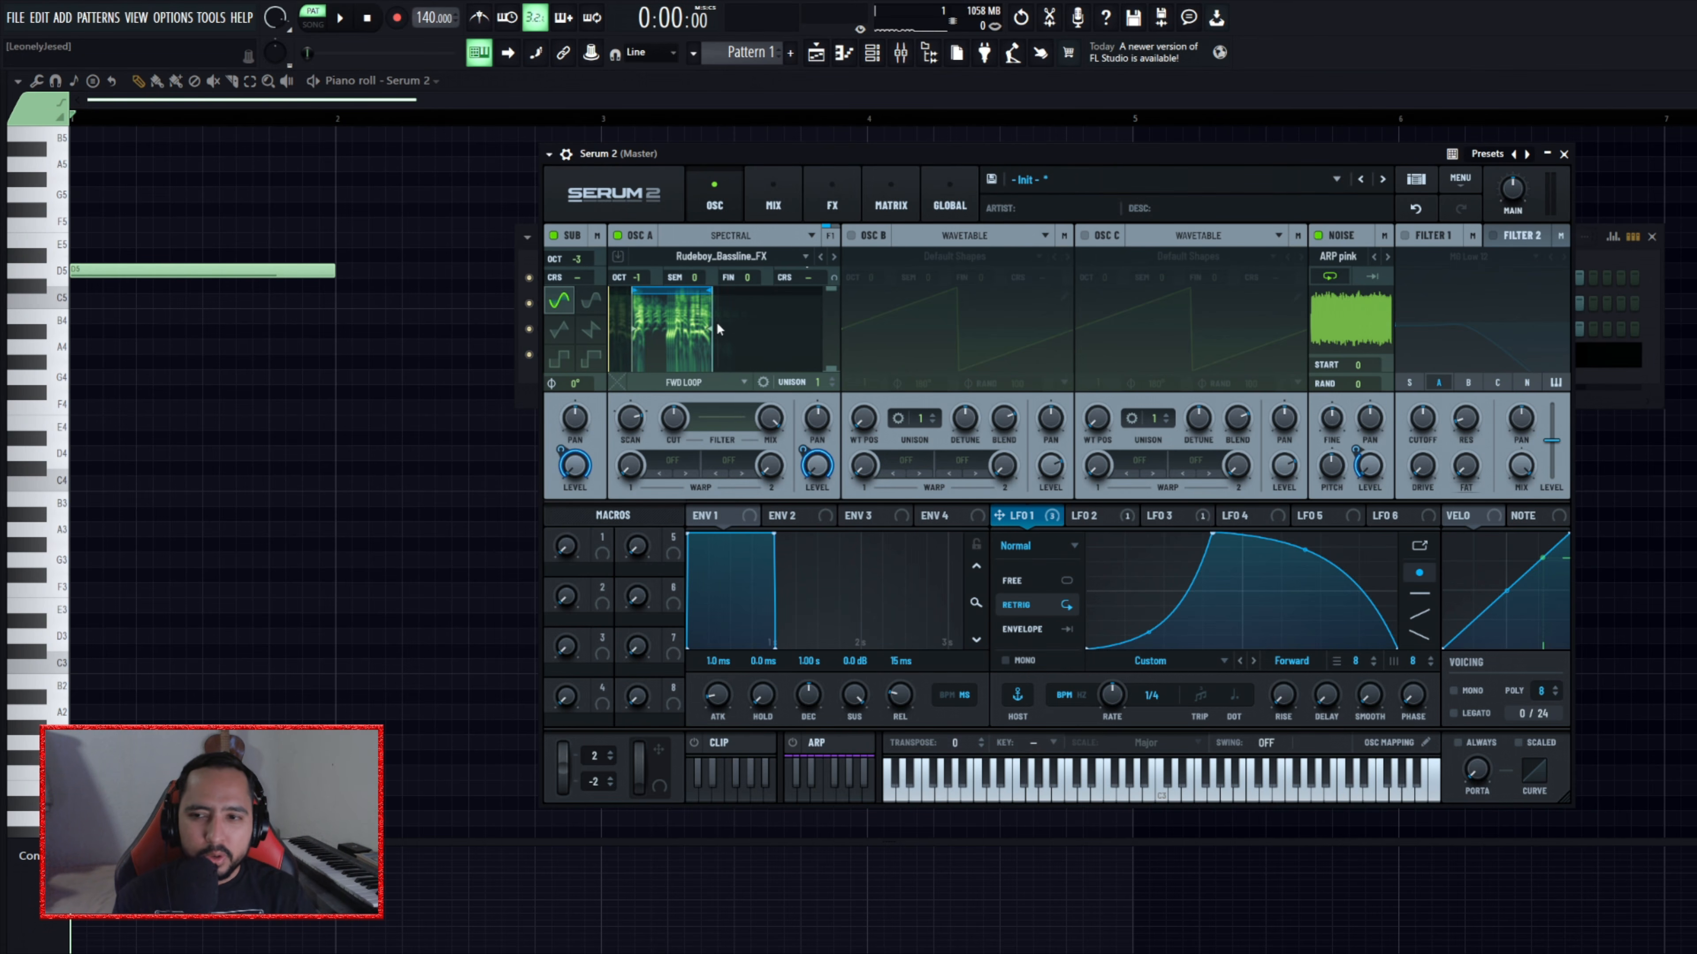
- Shorten oscillator A's spectral loop region by moving its start into the later part of the Rudeboy_Bassline_FX sample
{"action": "scroll", "coordinate": [722, 327], "scroll_direction": "up", "scroll_amount": 3}
{"action": "left_click_drag", "start_coordinate": [721, 326], "coordinate": [811, 323]}
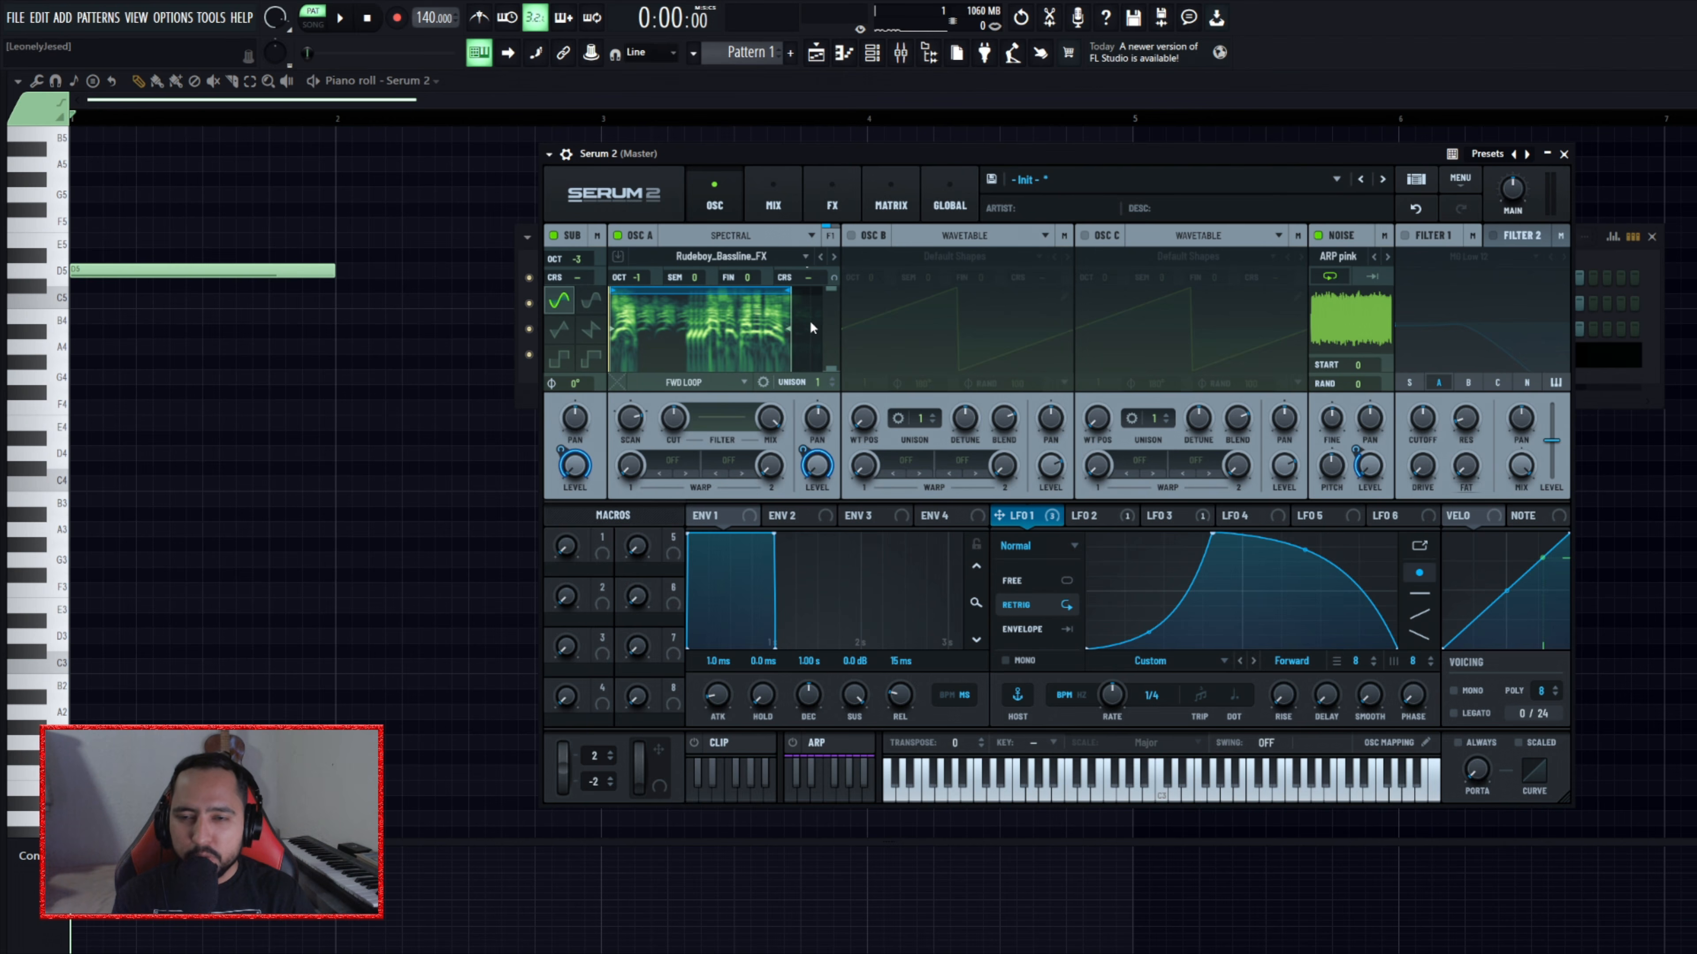
{"action": "scroll", "coordinate": [797, 334], "scroll_direction": "down", "scroll_amount": 3}
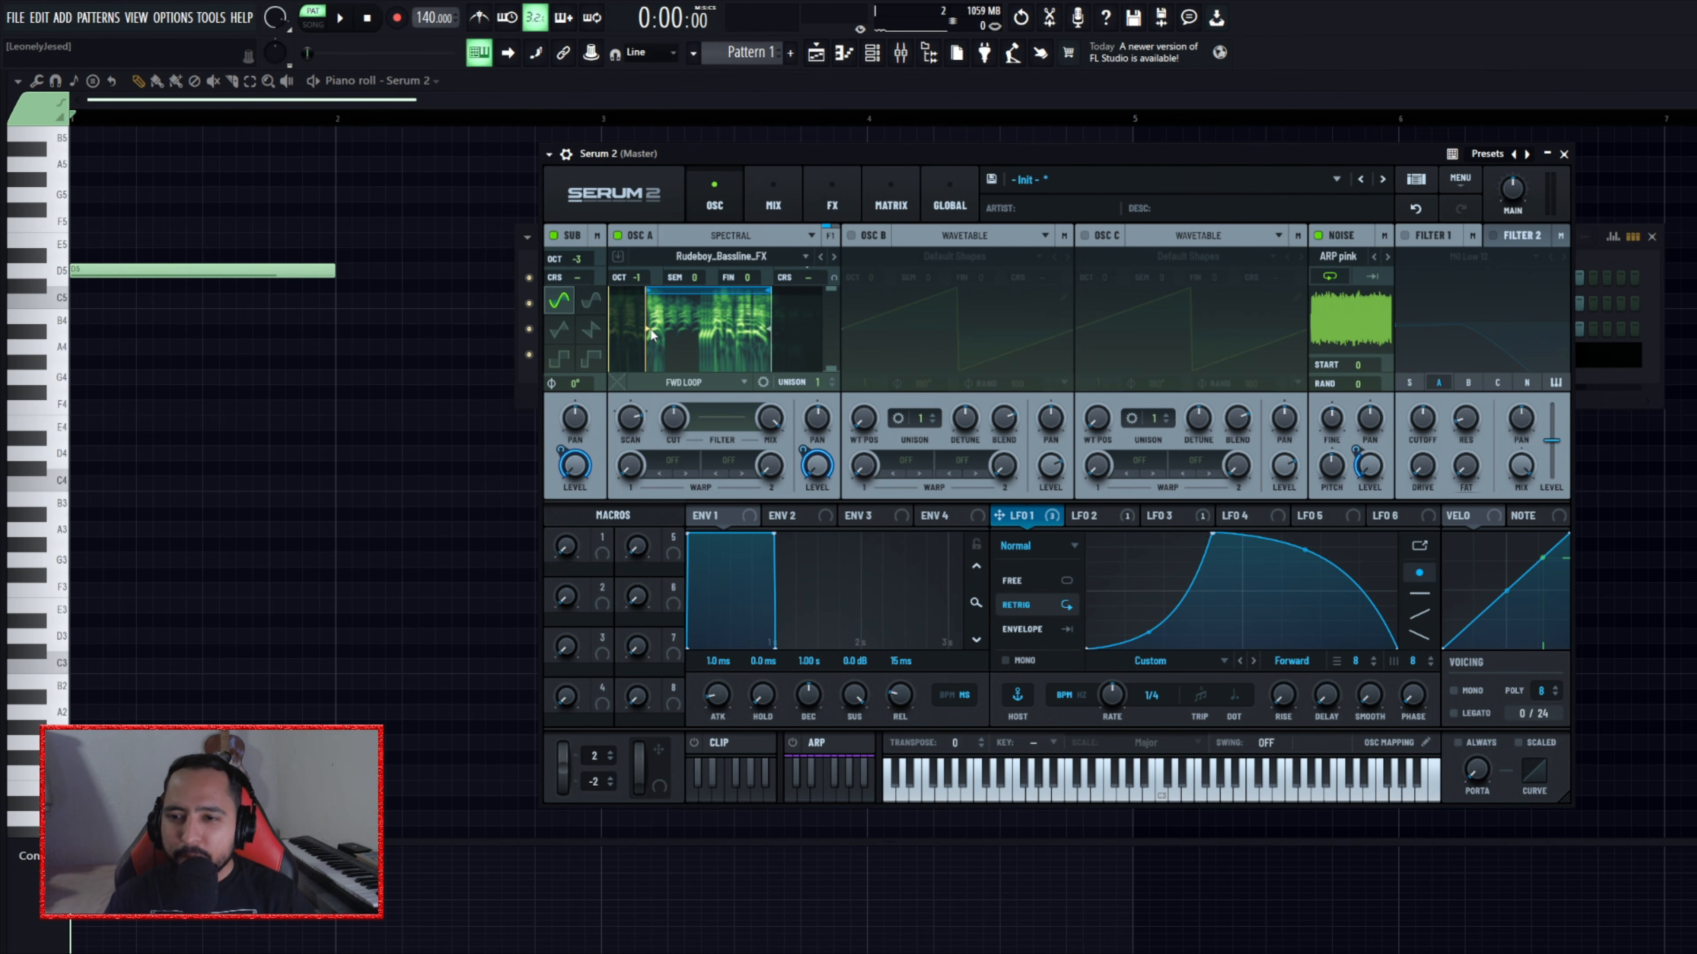
{"action": "left_click_drag", "start_coordinate": [649, 334], "coordinate": [705, 325]}
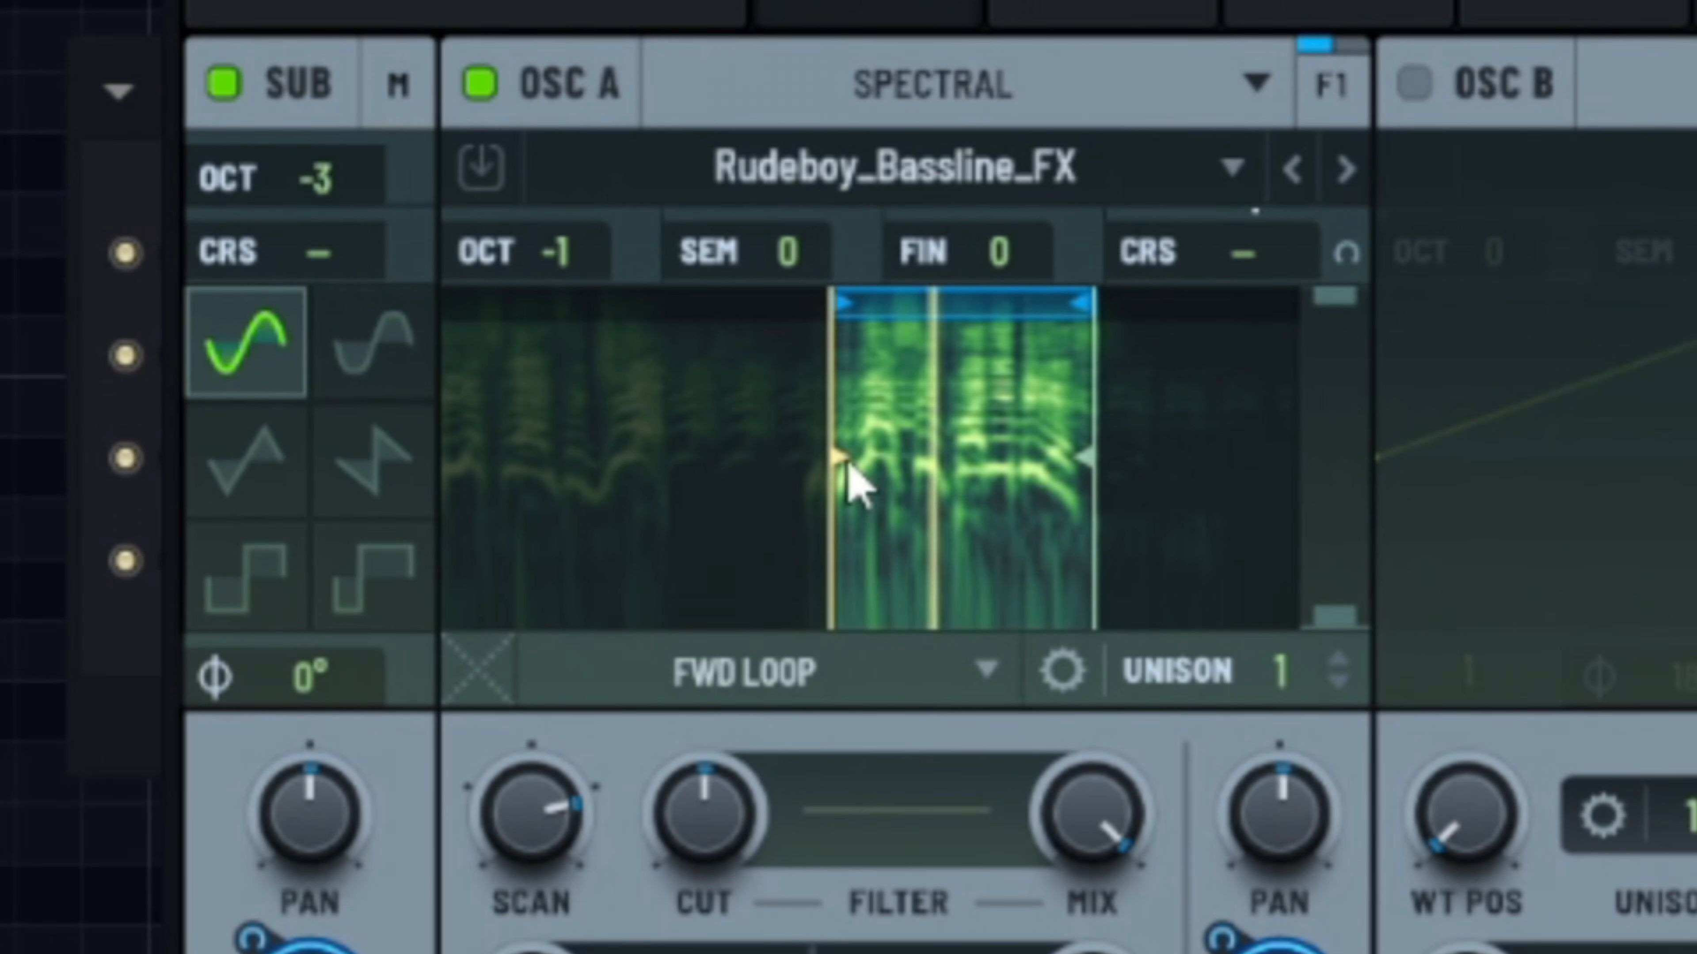
{"action": "mouse_move", "coordinate": [845, 428]}
{"action": "left_mouse_down"}
{"action": "mouse_move", "coordinate": [834, 477]}
{"action": "mouse_move", "coordinate": [890, 463]}
{"action": "left_mouse_up"}
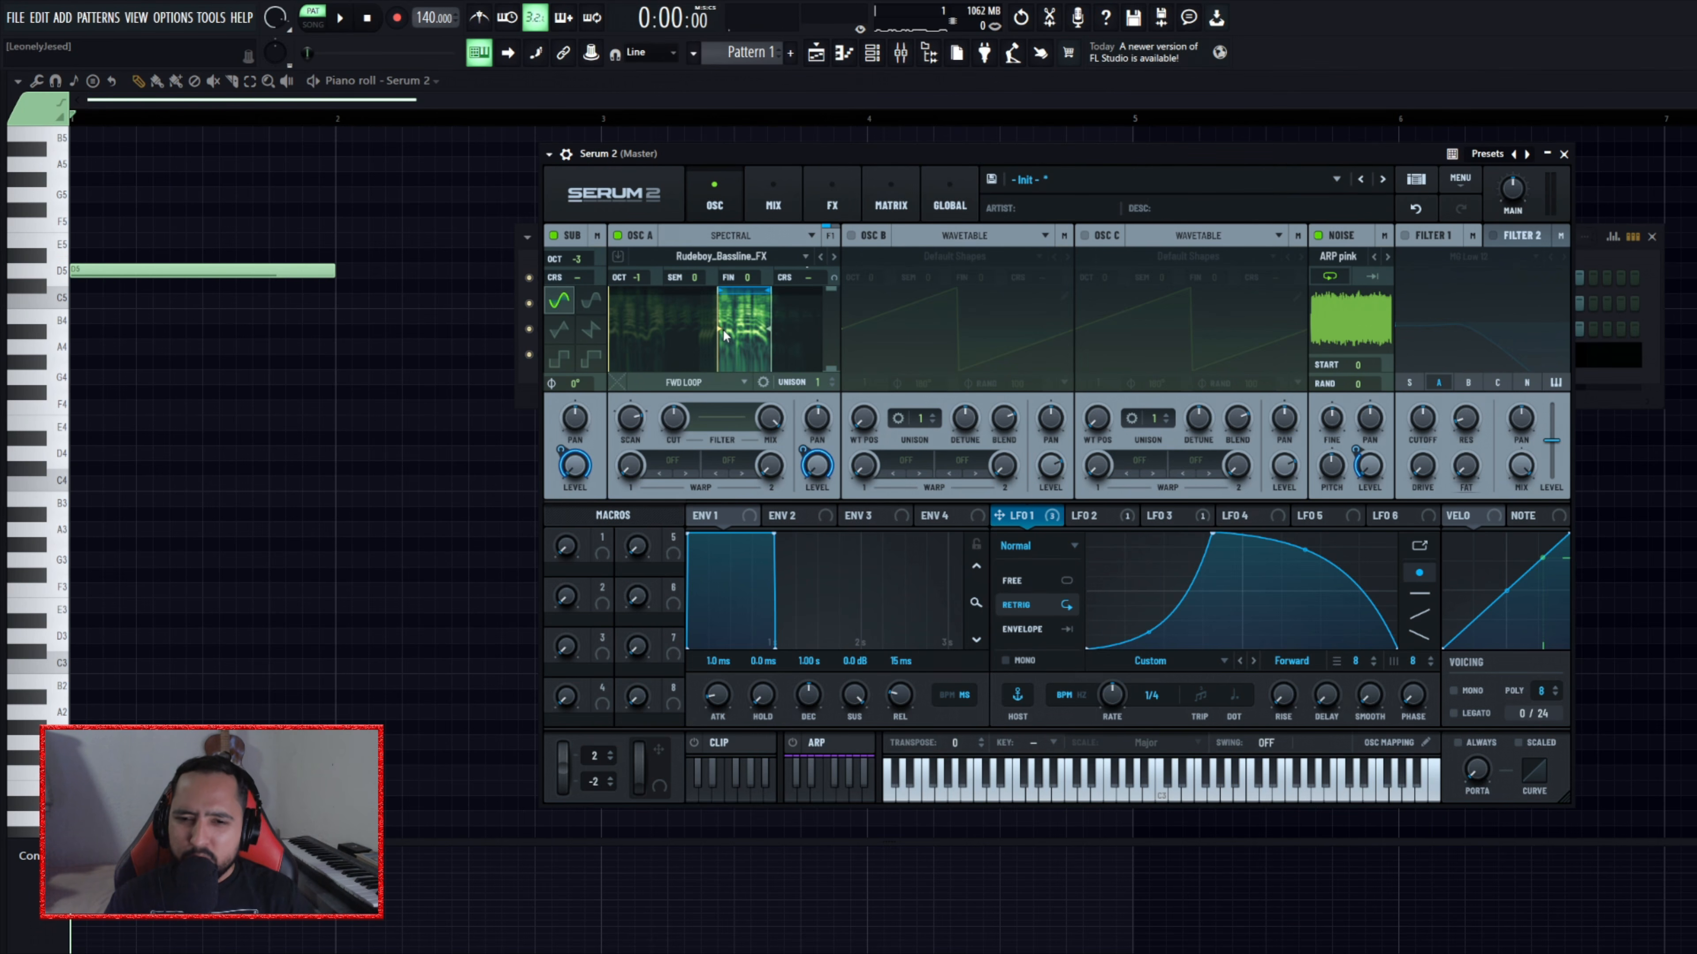
- Enable Mono voicing and audition the bass note
{"action": "left_click", "coordinate": [1458, 692]}
{"action": "key", "text": "space"}
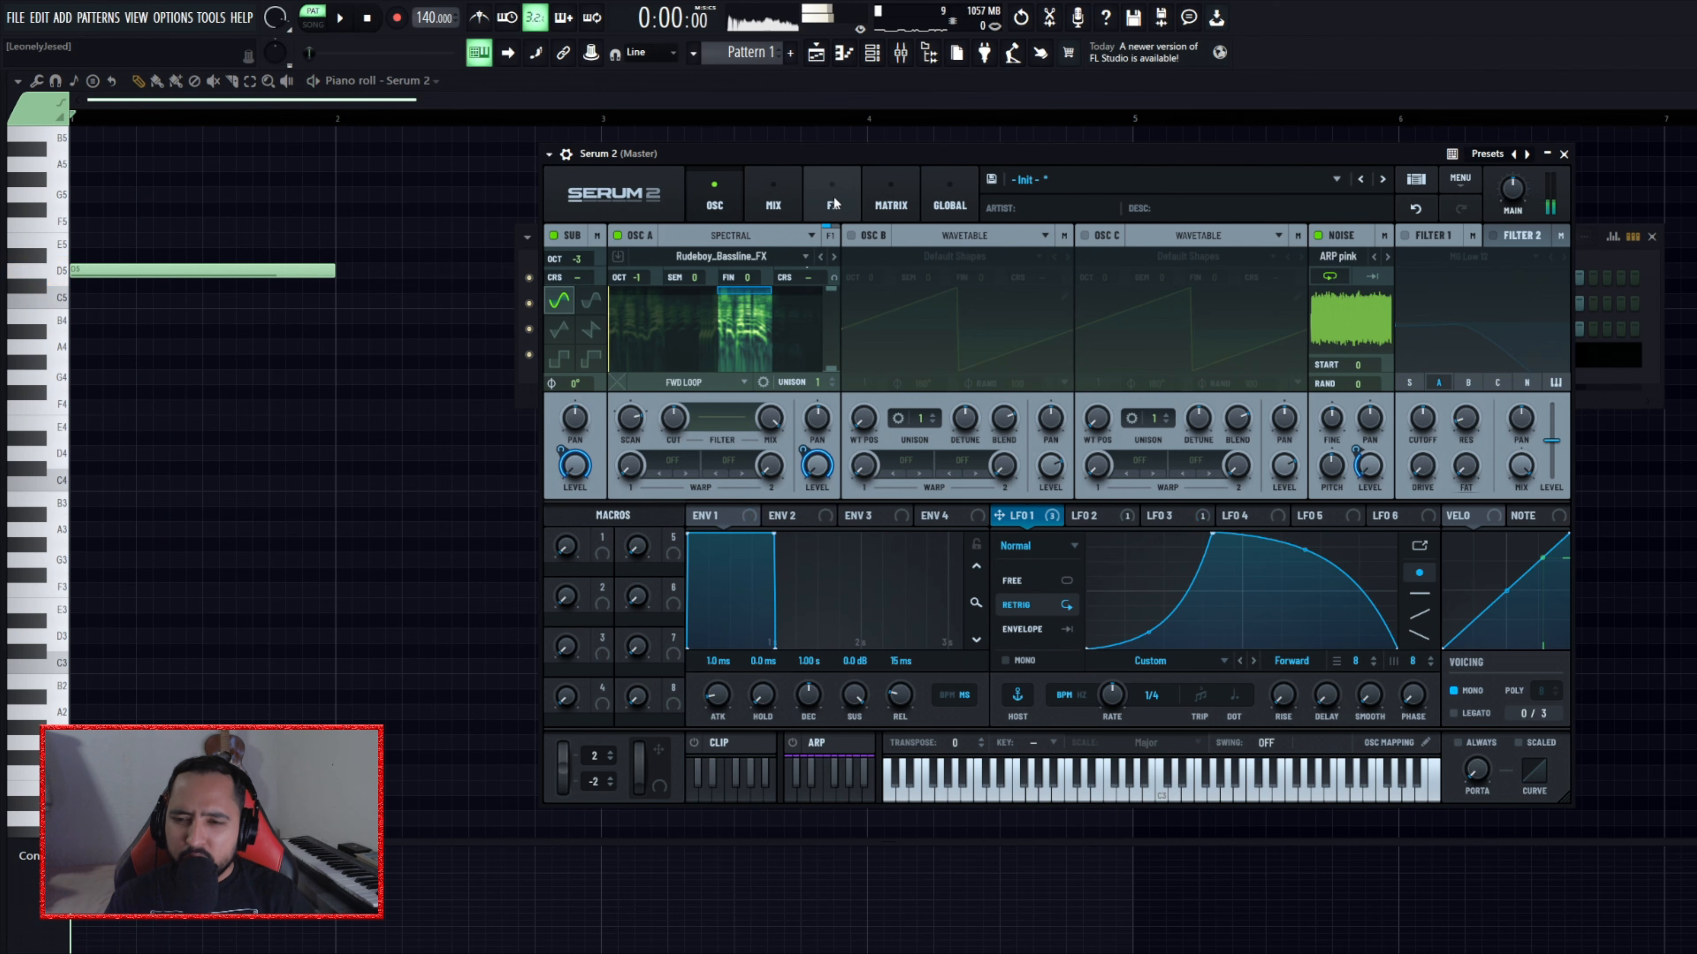
{"action": "key", "text": "space"}
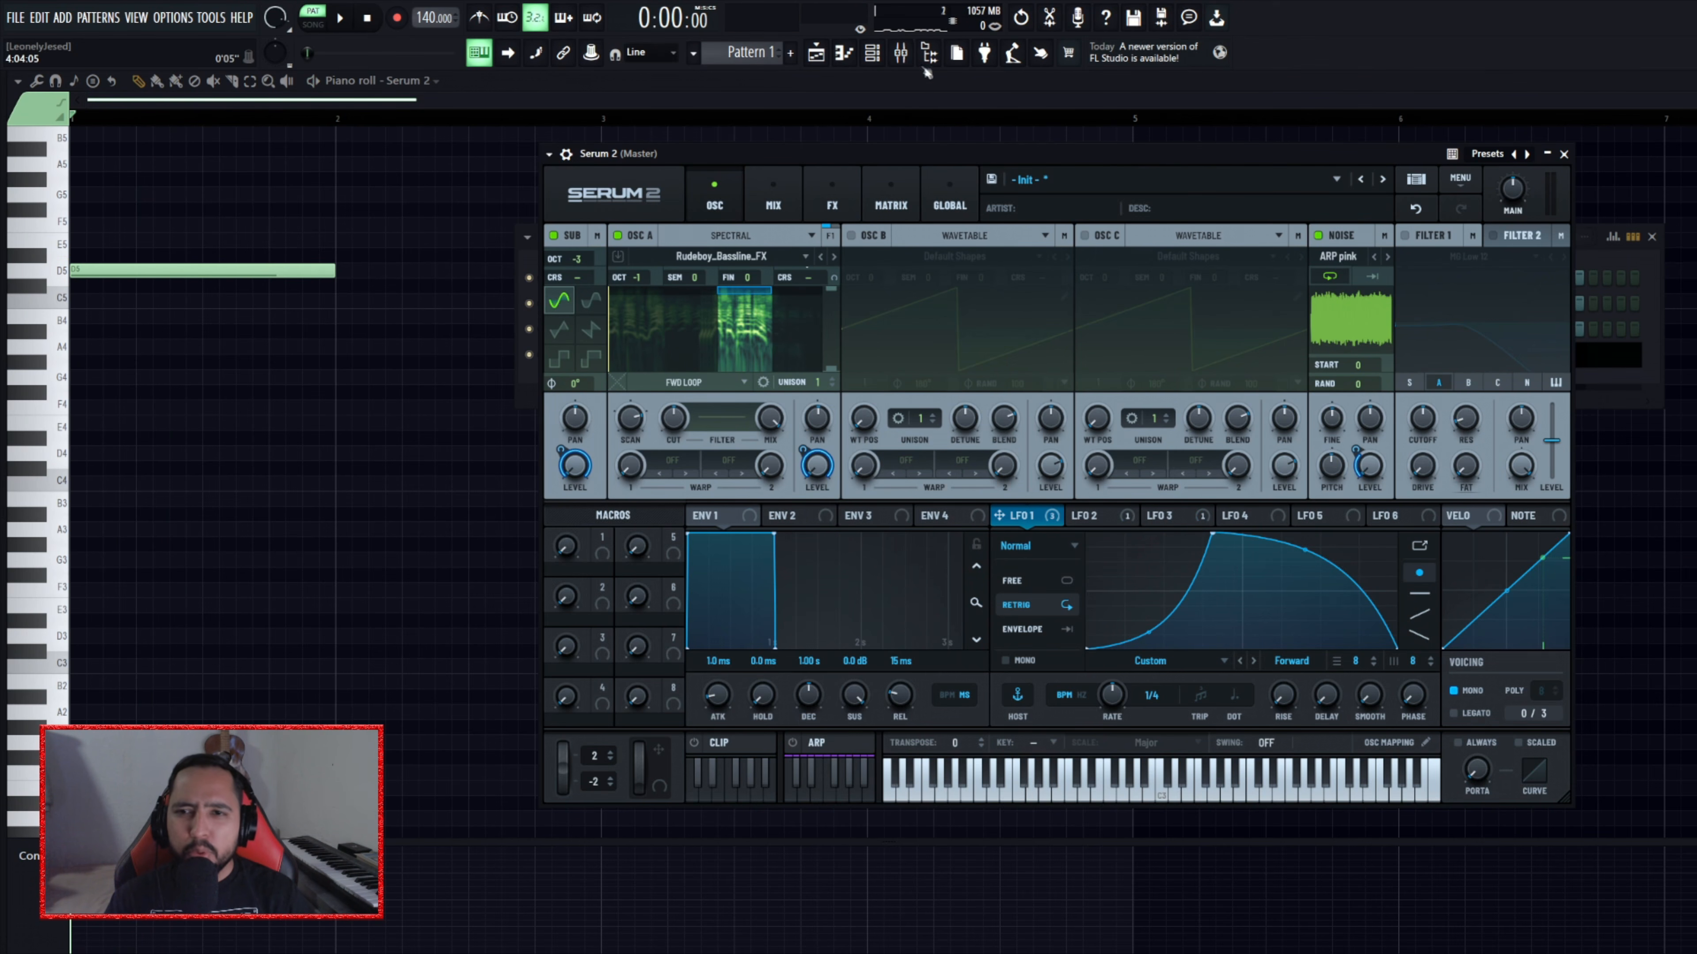
- Open the mixer and examine the Disperser, first OTT and Infiltrator settings on the Serum 2 insert track
{"action": "left_click", "coordinate": [901, 52]}
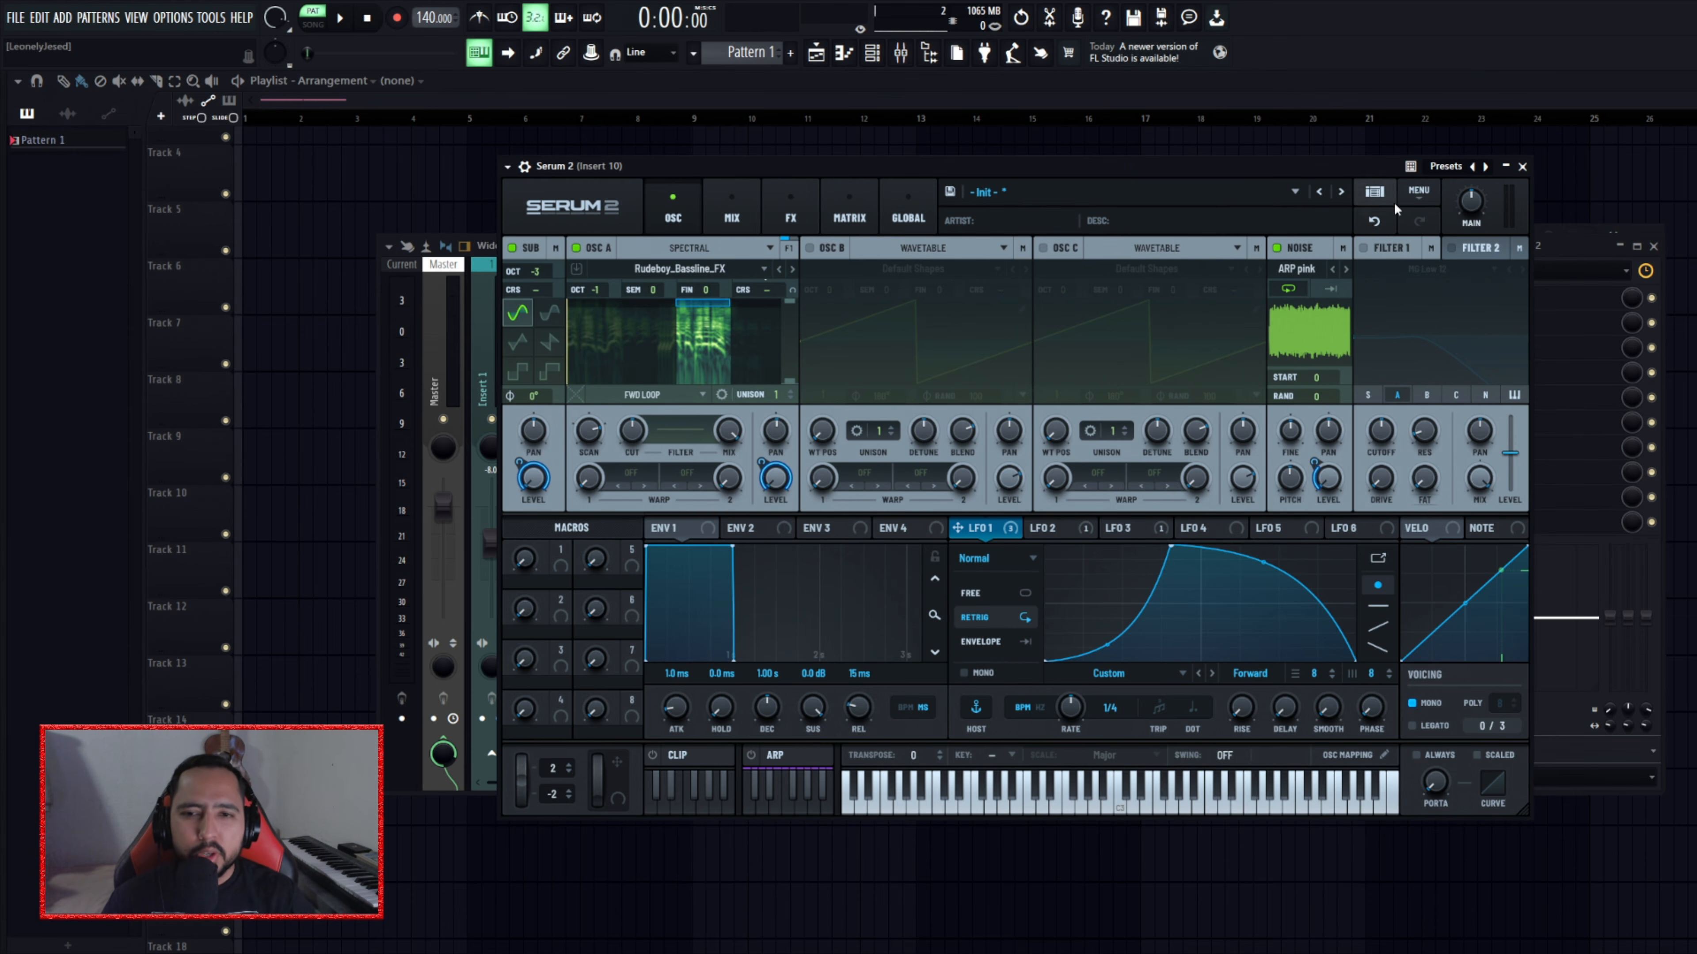
{"action": "left_click", "coordinate": [1571, 246]}
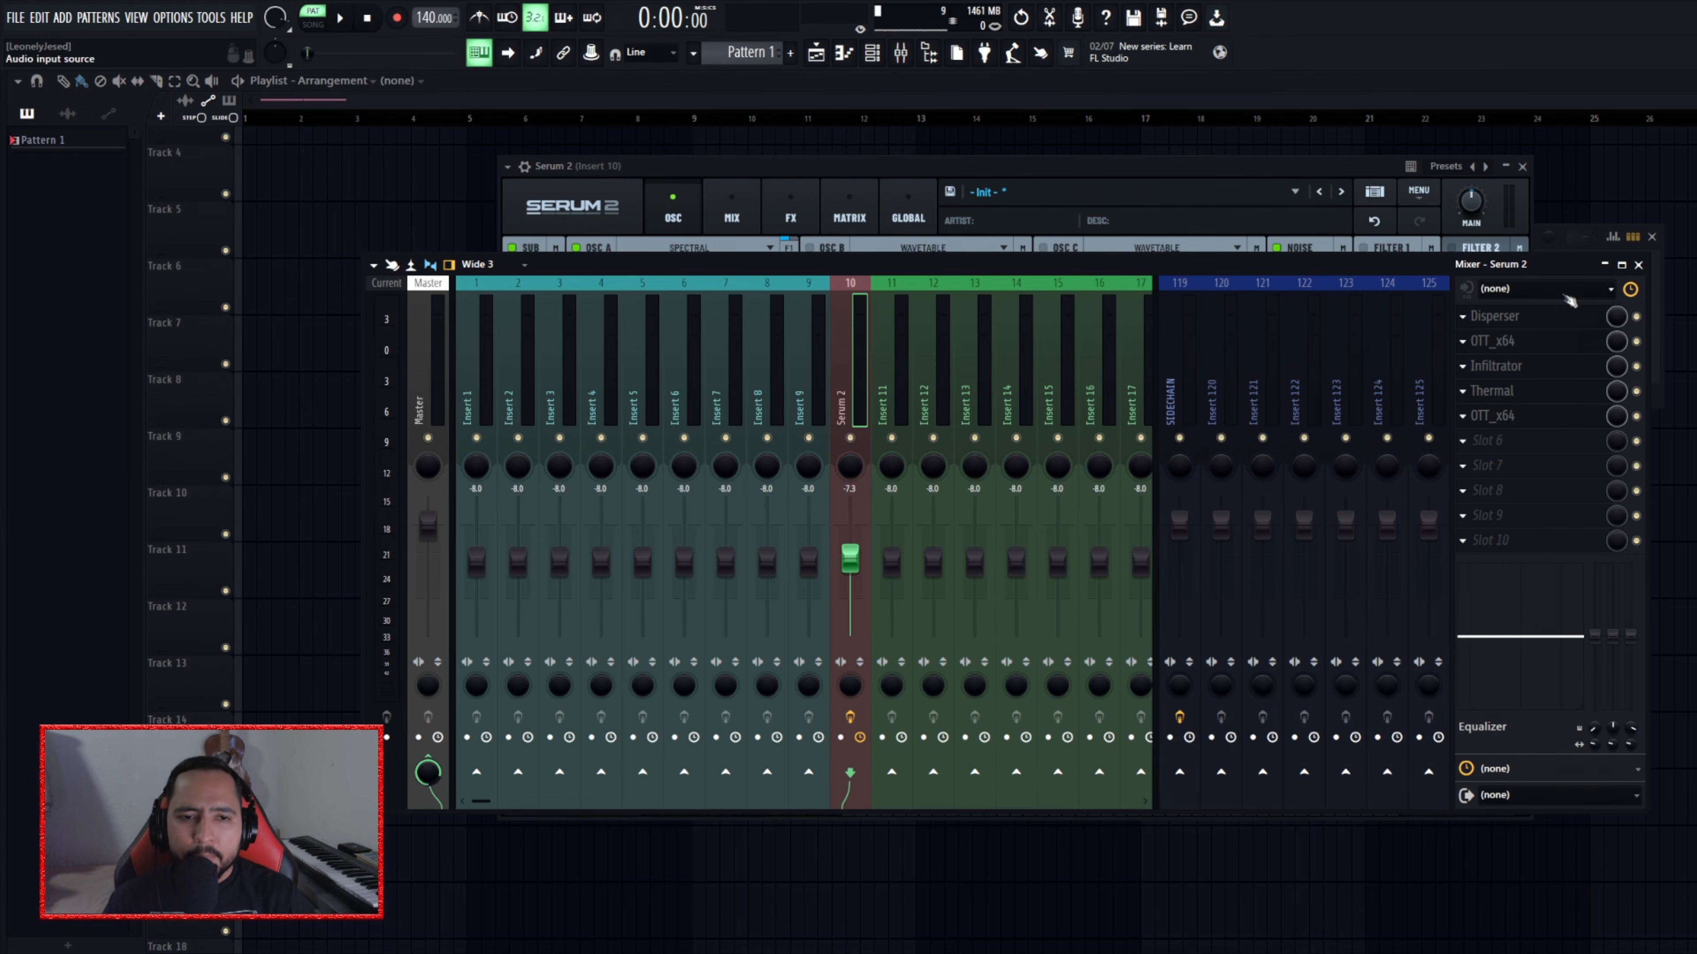
{"action": "left_click_drag", "start_coordinate": [1404, 269], "coordinate": [1426, 274]}
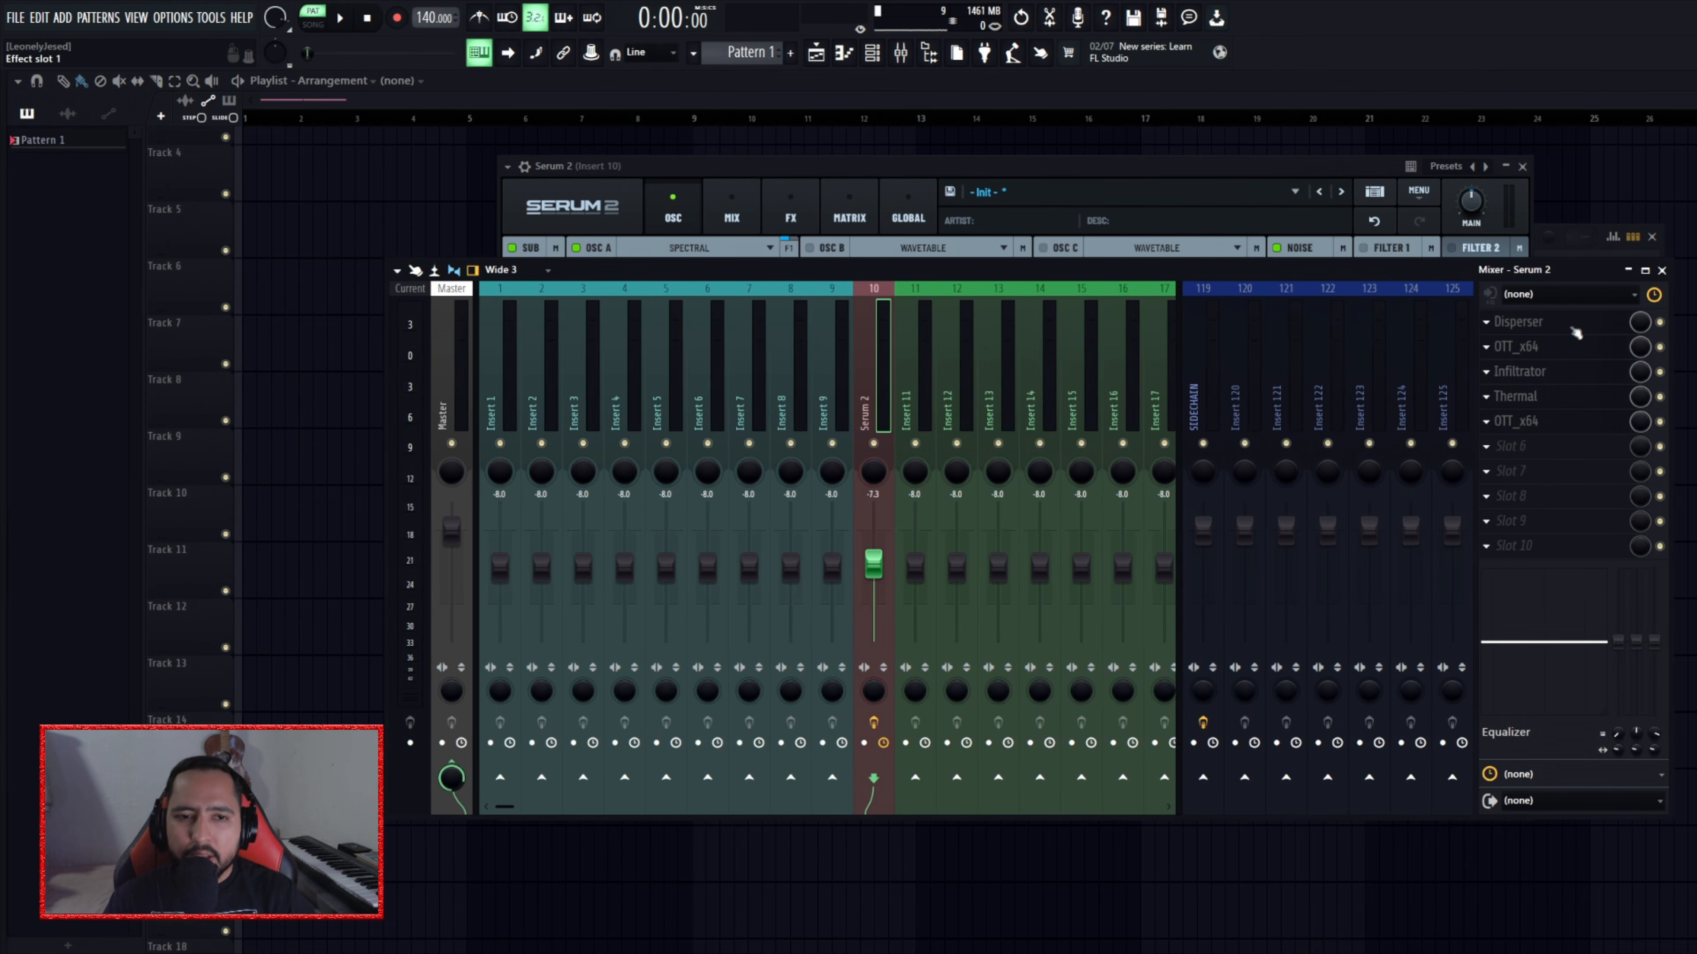
{"action": "left_click", "coordinate": [1518, 322]}
{"action": "left_click_drag", "start_coordinate": [957, 375], "coordinate": [1015, 412]}
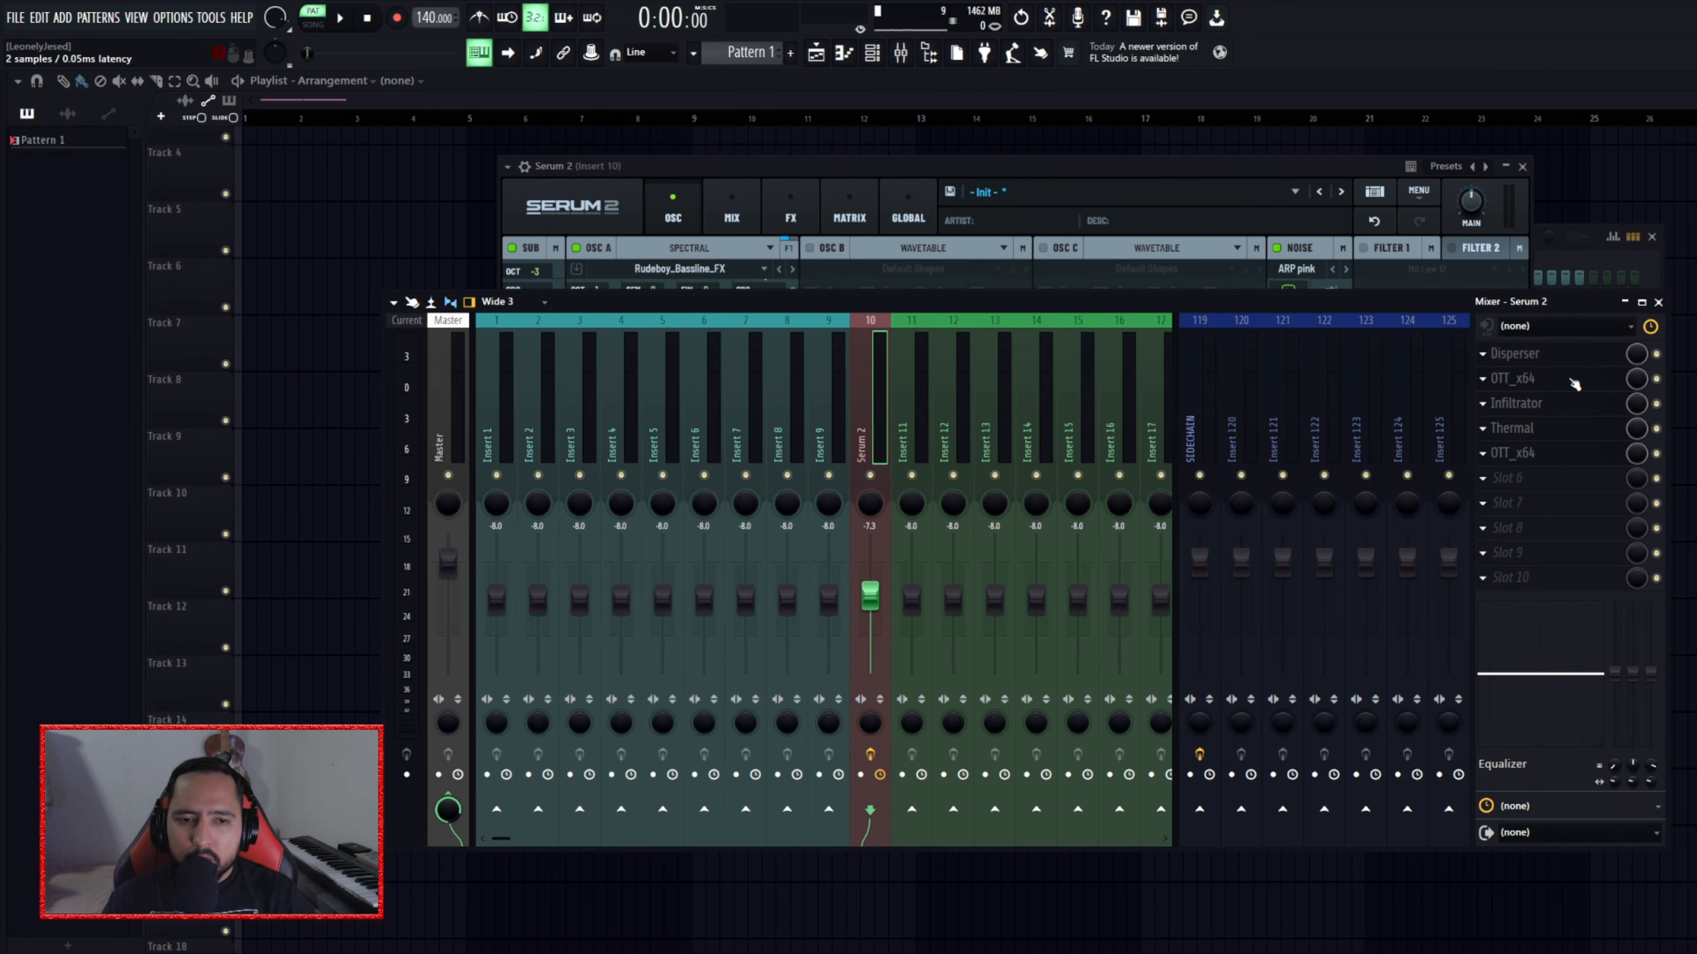
{"action": "left_click", "coordinate": [1573, 380]}
{"action": "left_click_drag", "start_coordinate": [241, 261], "coordinate": [739, 325]}
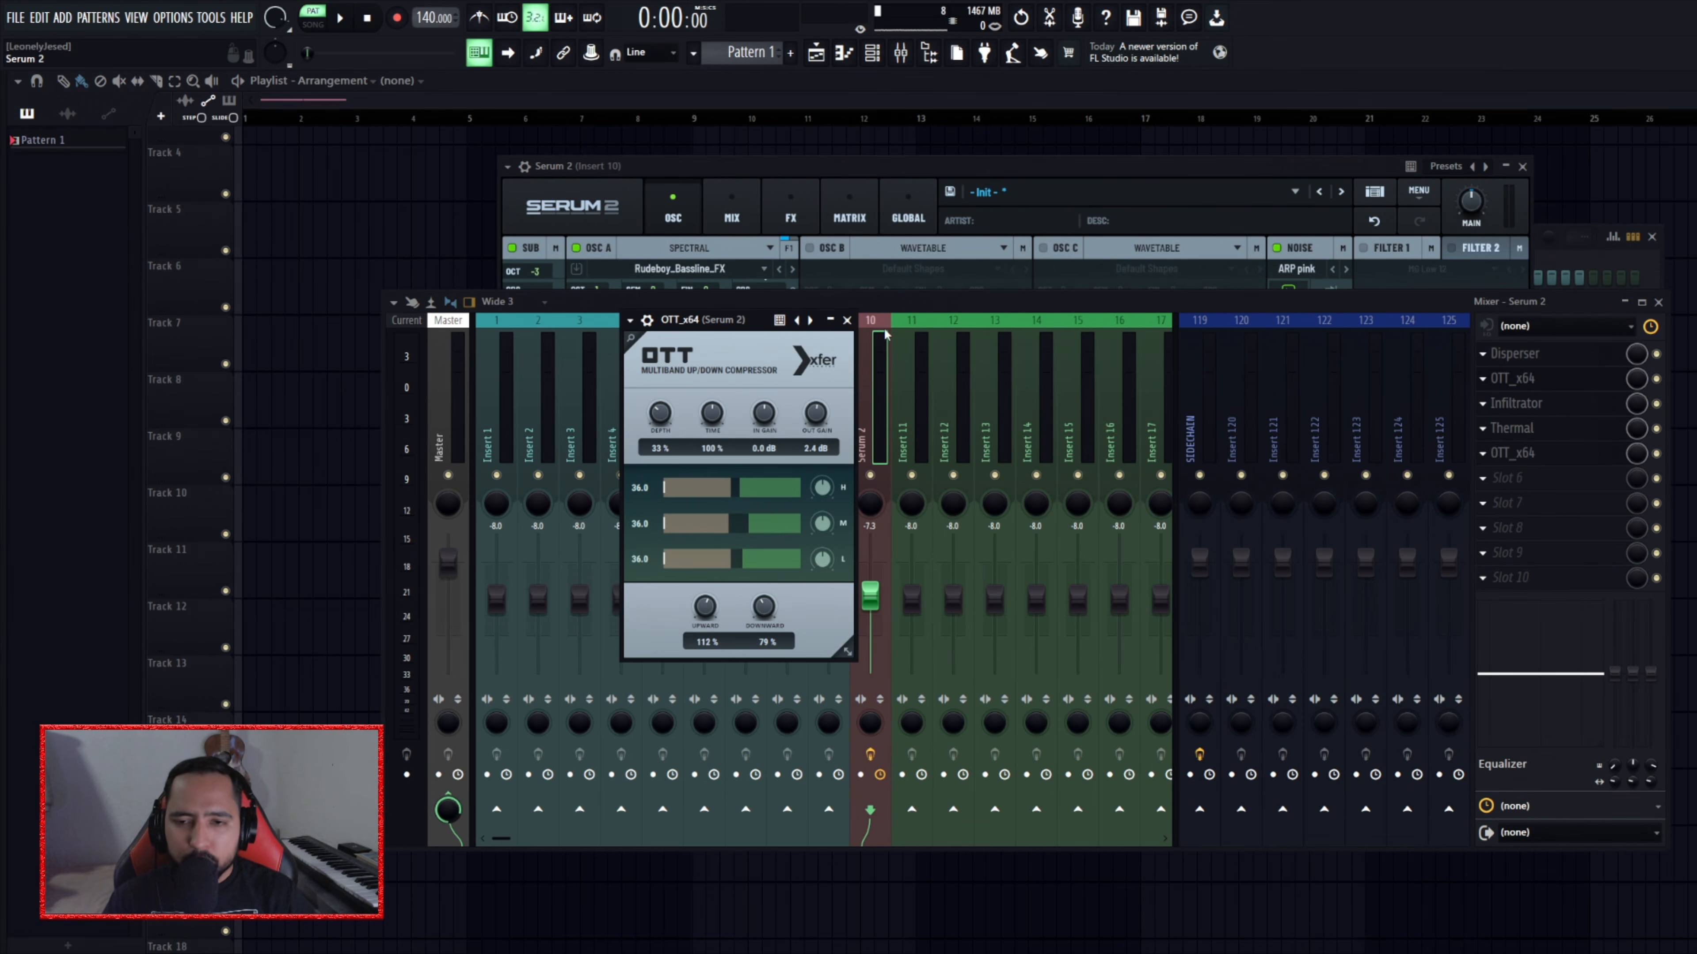
{"action": "left_click", "coordinate": [847, 321]}
{"action": "left_click", "coordinate": [1515, 403]}
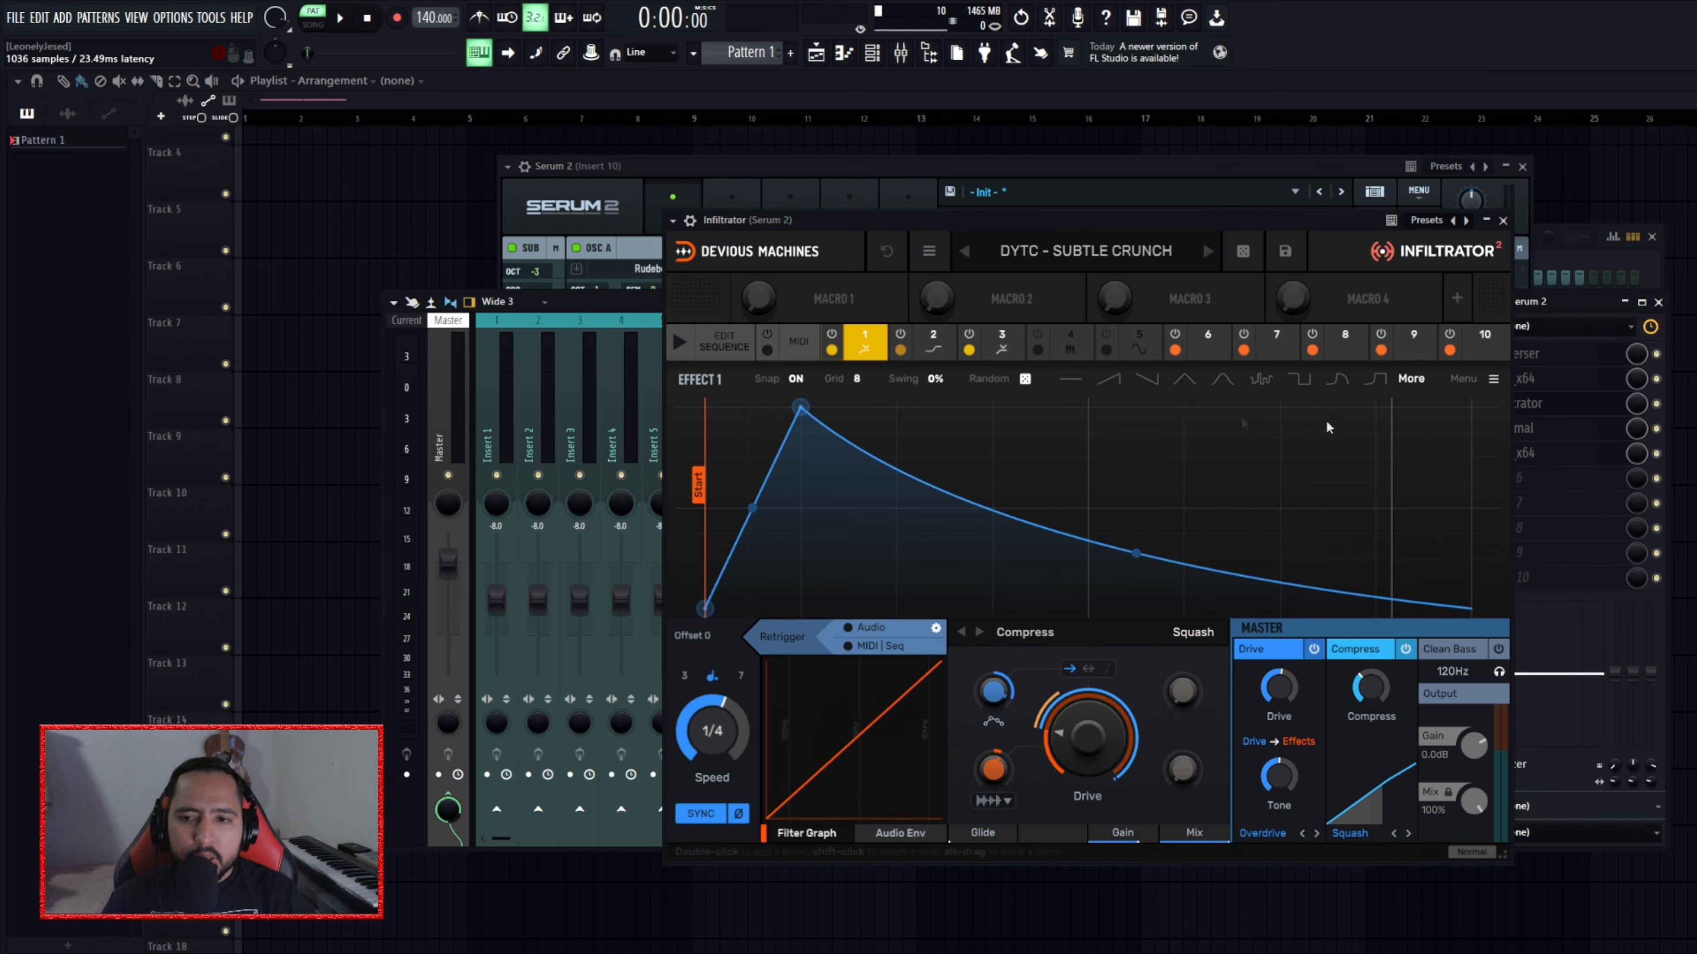
{"action": "left_click_drag", "start_coordinate": [1175, 209], "coordinate": [1090, 233]}
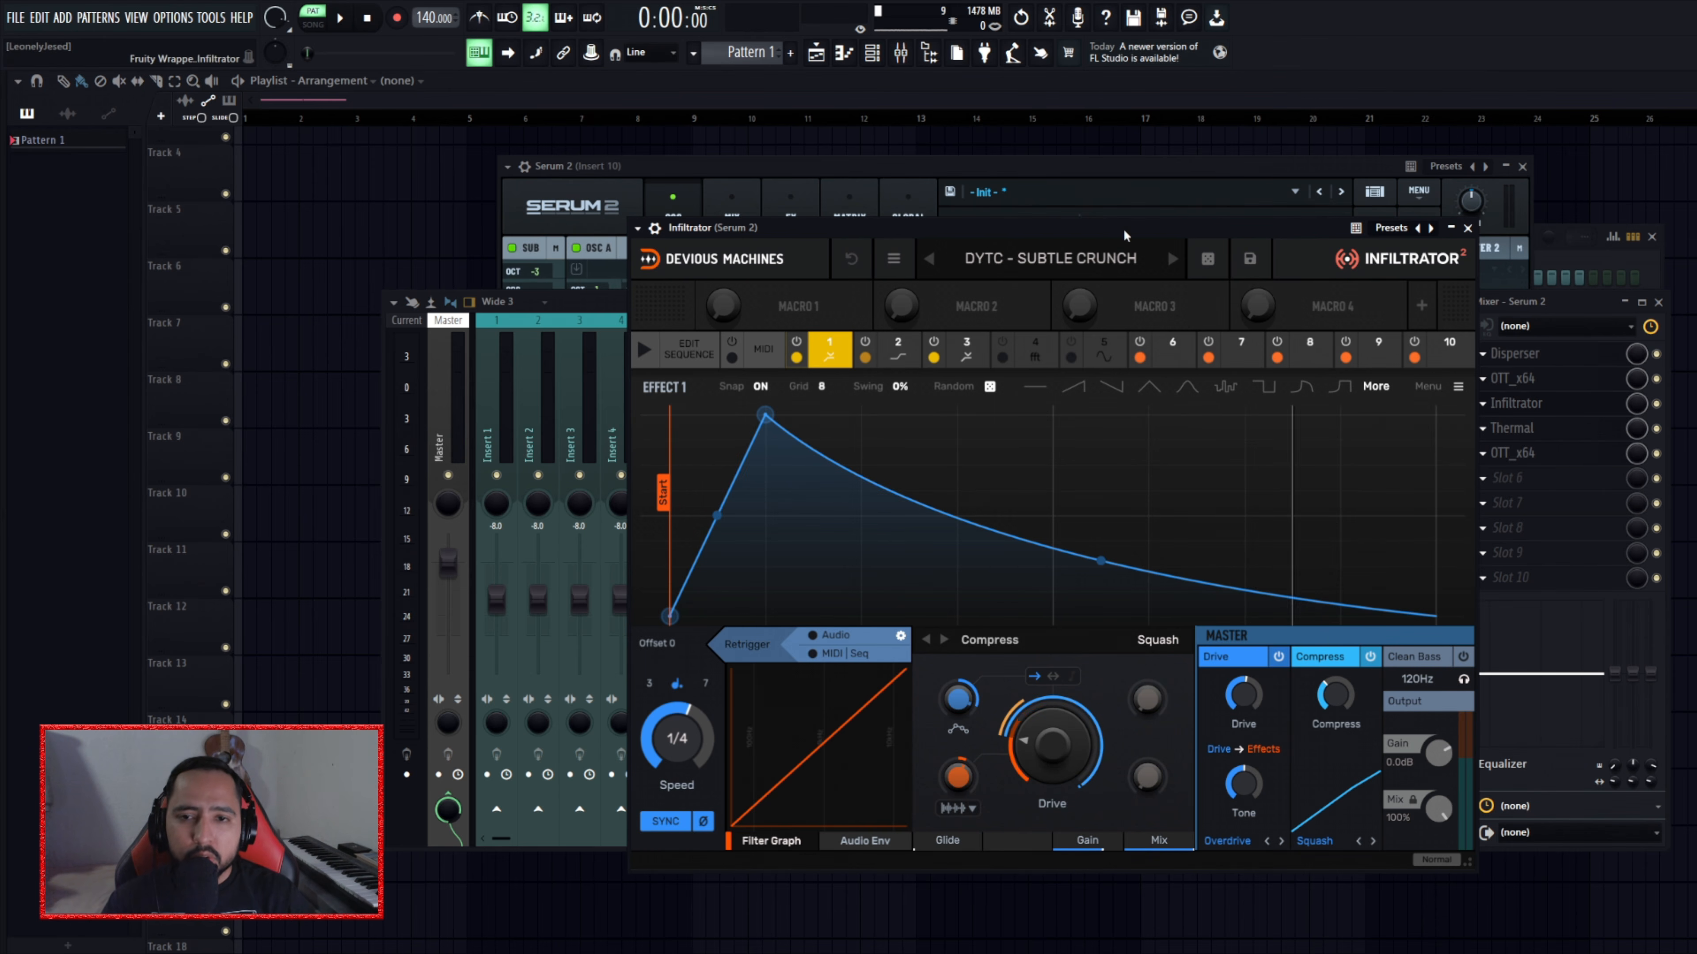
{"action": "left_click_drag", "start_coordinate": [1135, 232], "coordinate": [1148, 235]}
{"action": "left_click", "coordinate": [1560, 405]}
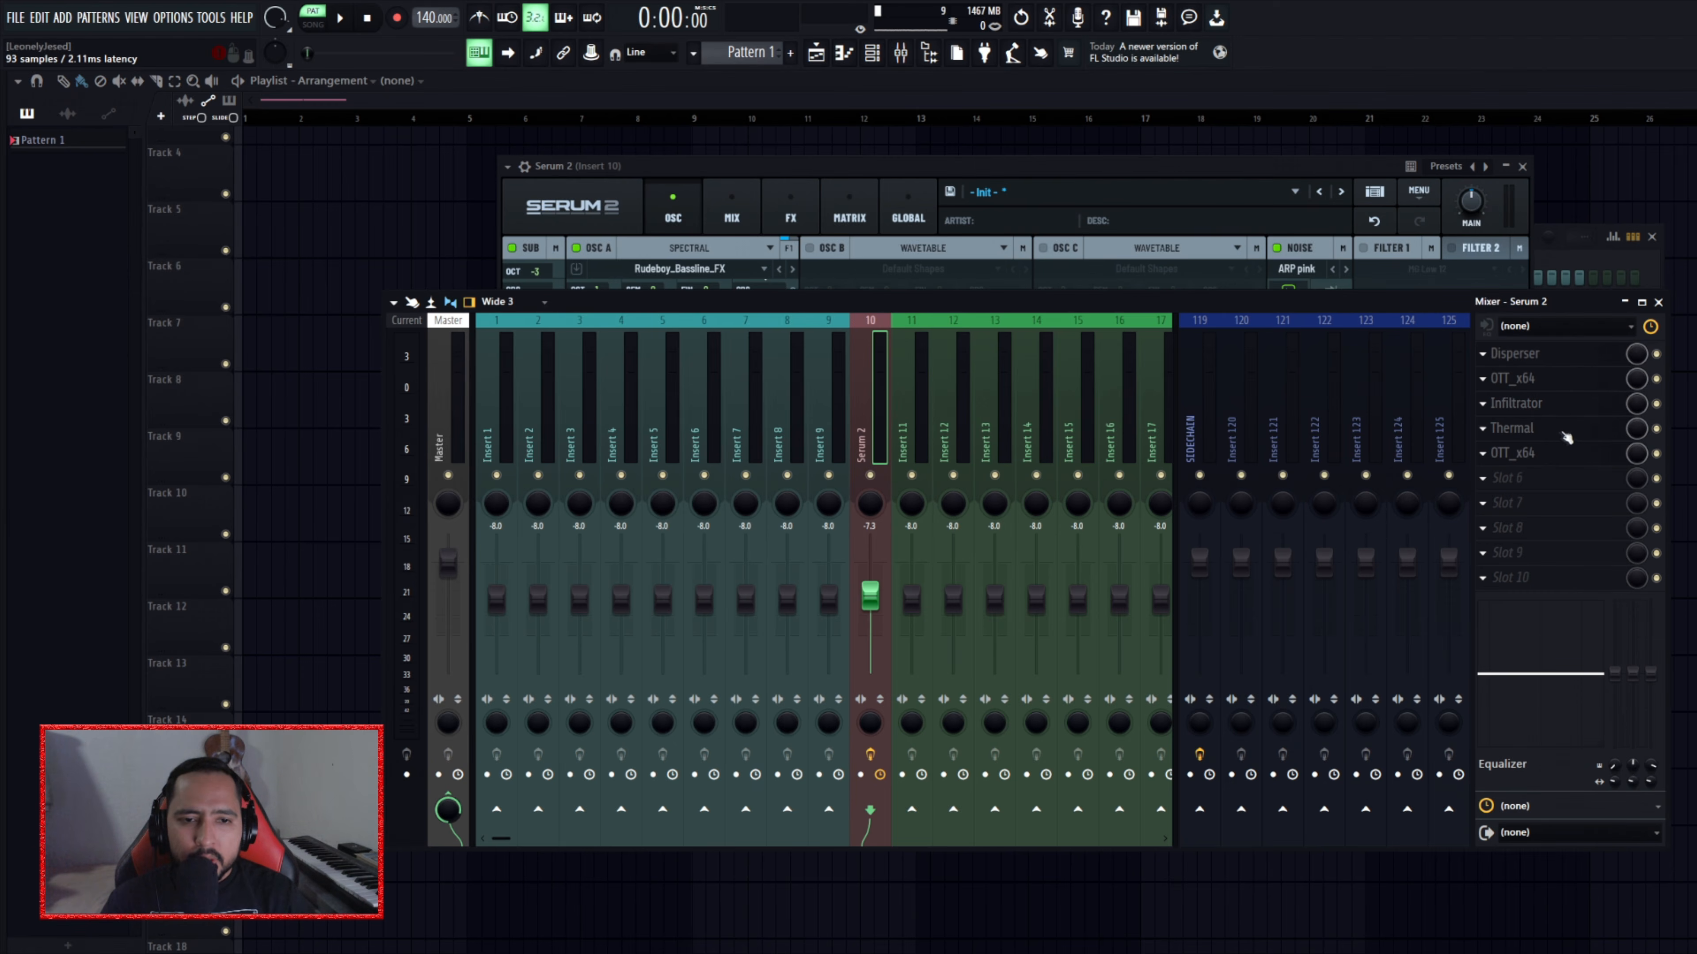
- Examine the Thermal and second OTT effects, and add Fruity Parametric EQ 2 after them in the insert chain
{"action": "left_click", "coordinate": [1568, 433]}
{"action": "left_click_drag", "start_coordinate": [1152, 239], "coordinate": [1266, 276]}
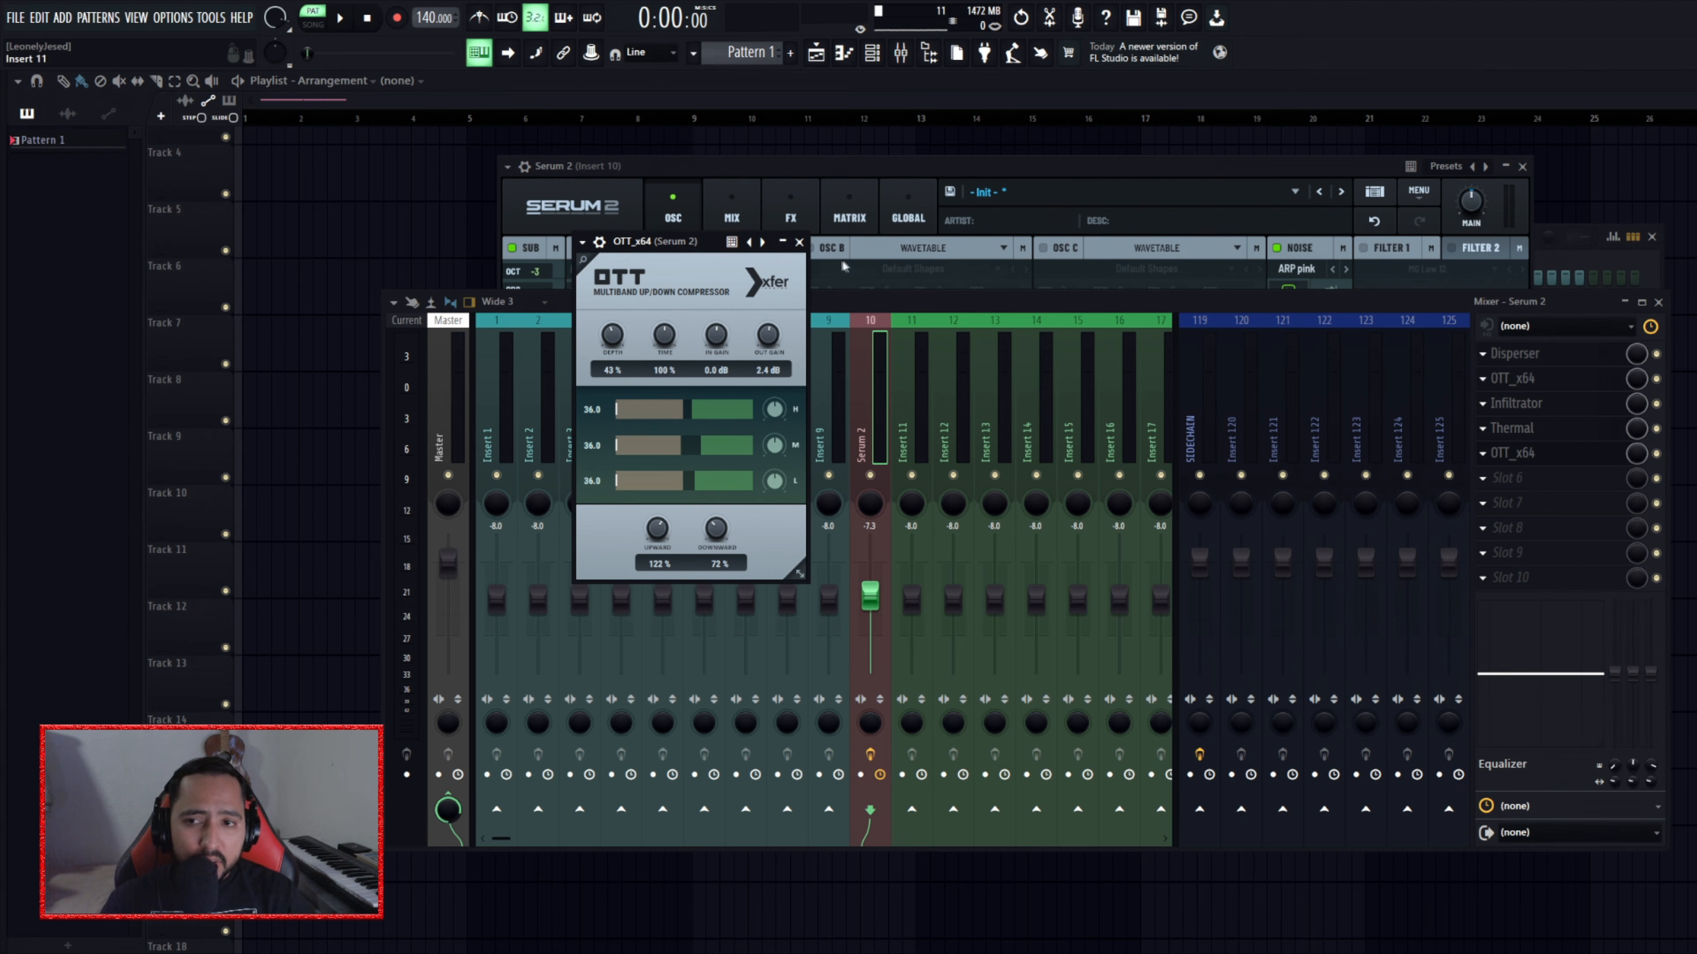
{"action": "left_click", "coordinate": [799, 242]}
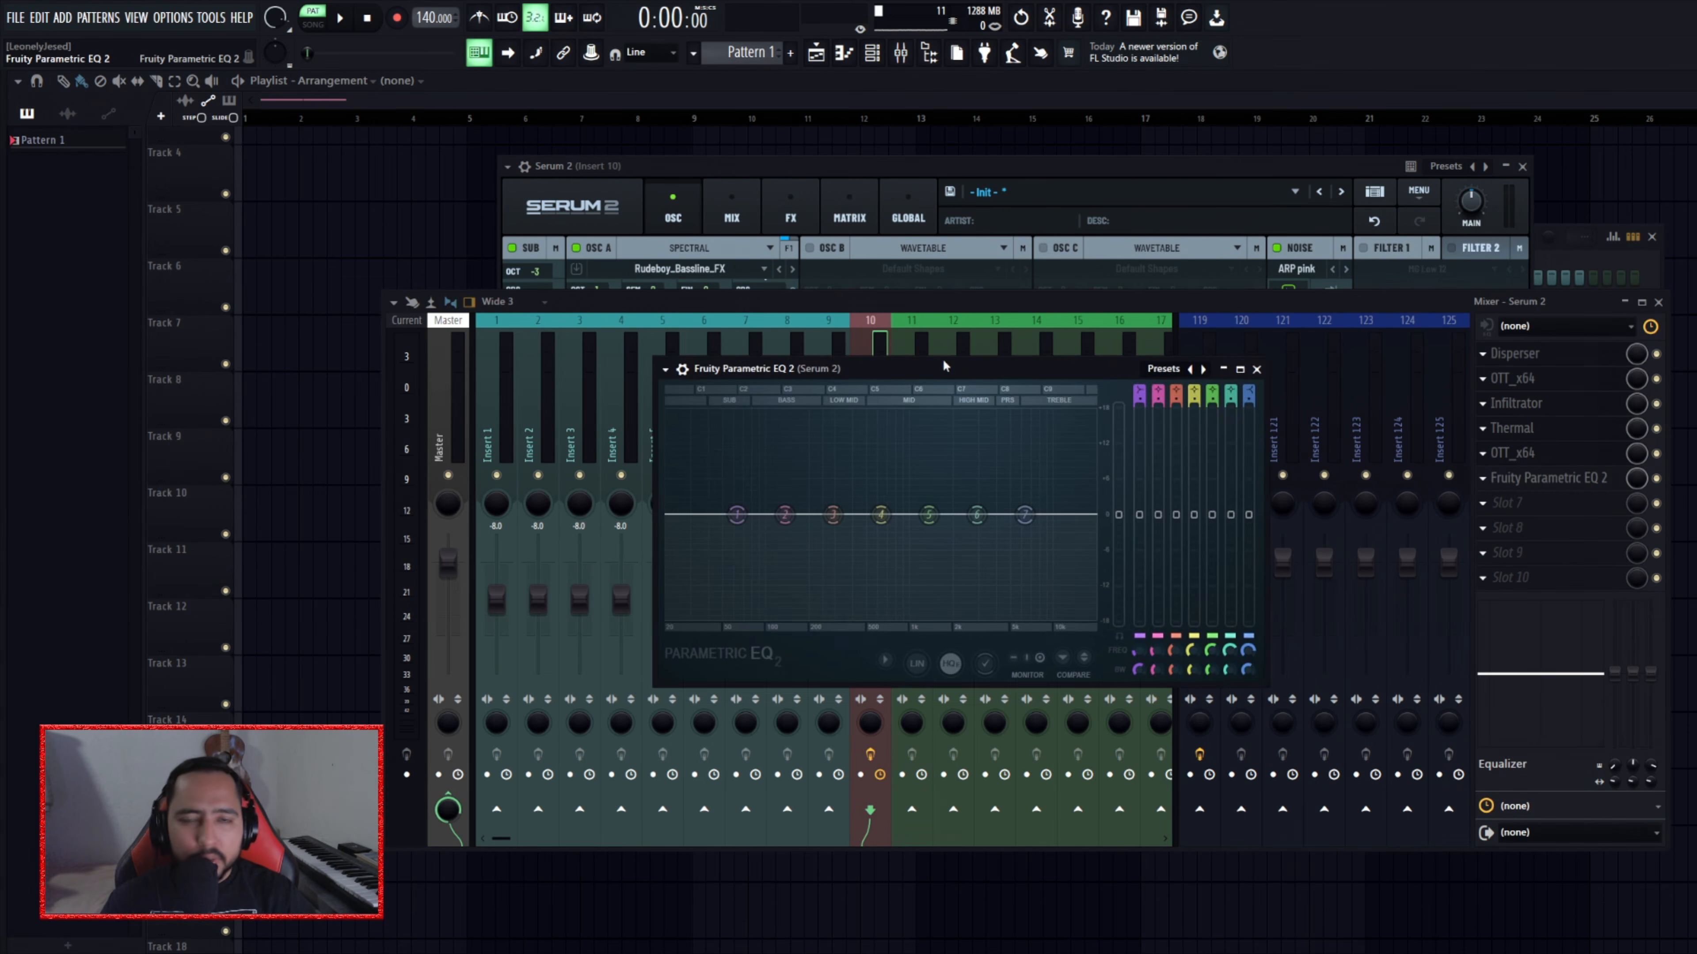
{"action": "left_click_drag", "start_coordinate": [942, 358], "coordinate": [967, 402]}
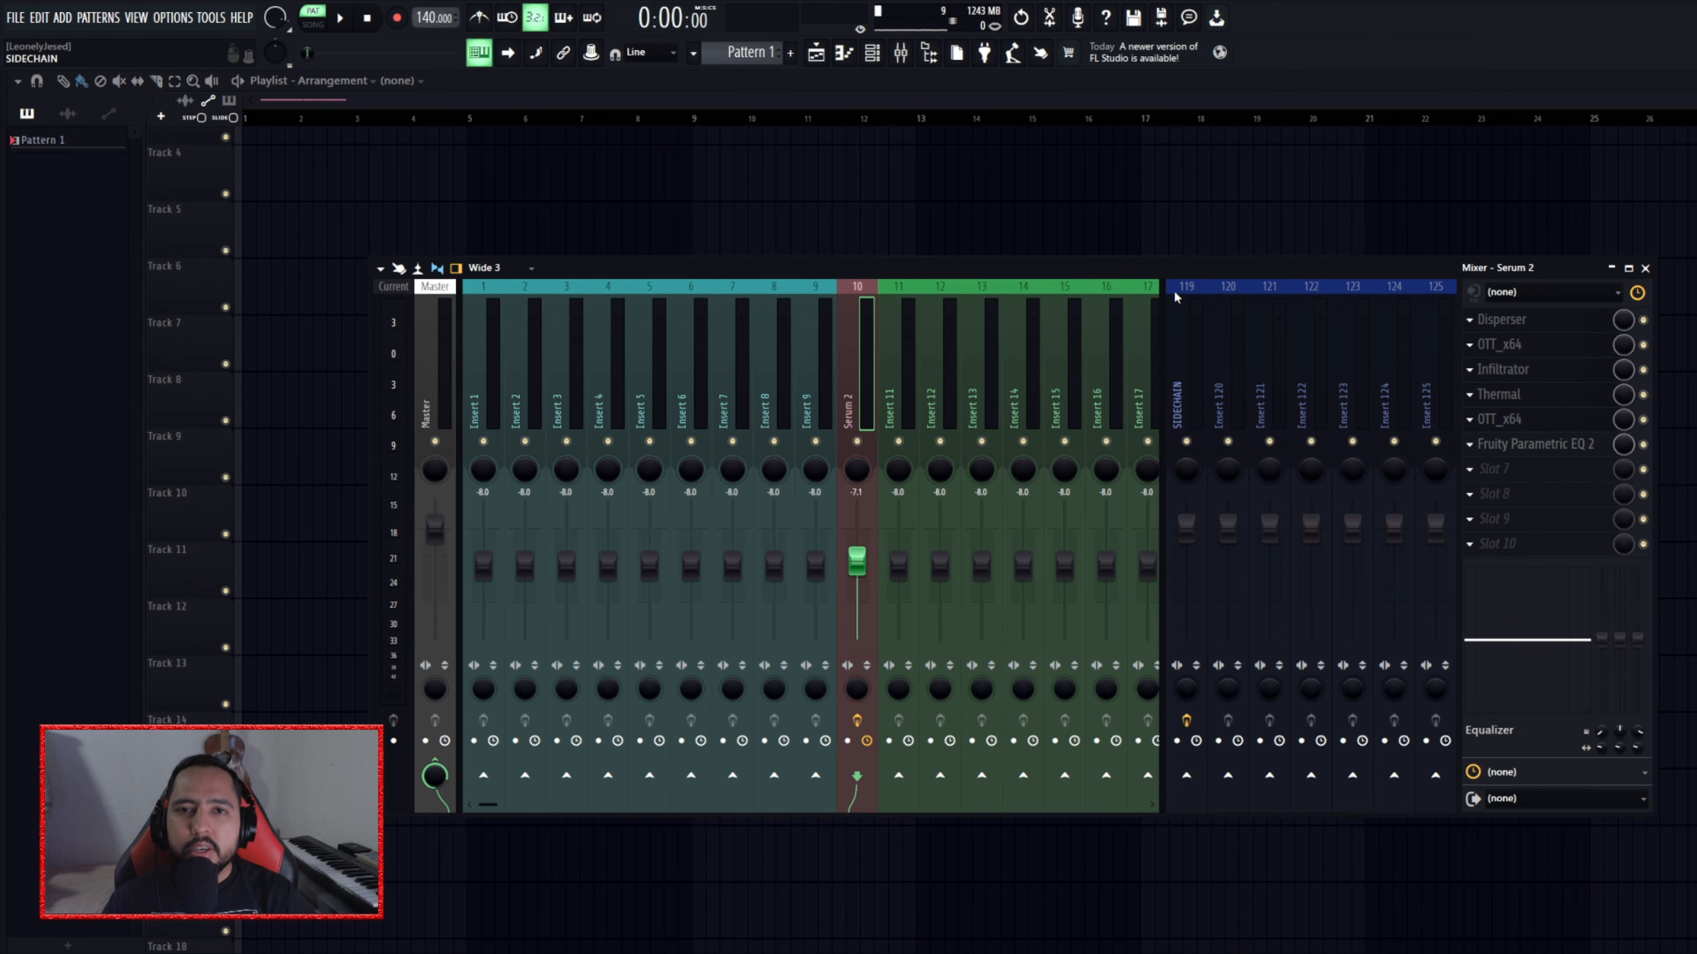
- Reopen the Serum 2 instrument from the channel rack and examine oscillator A's sample region and the noise oscillator
{"action": "left_click", "coordinate": [872, 52]}
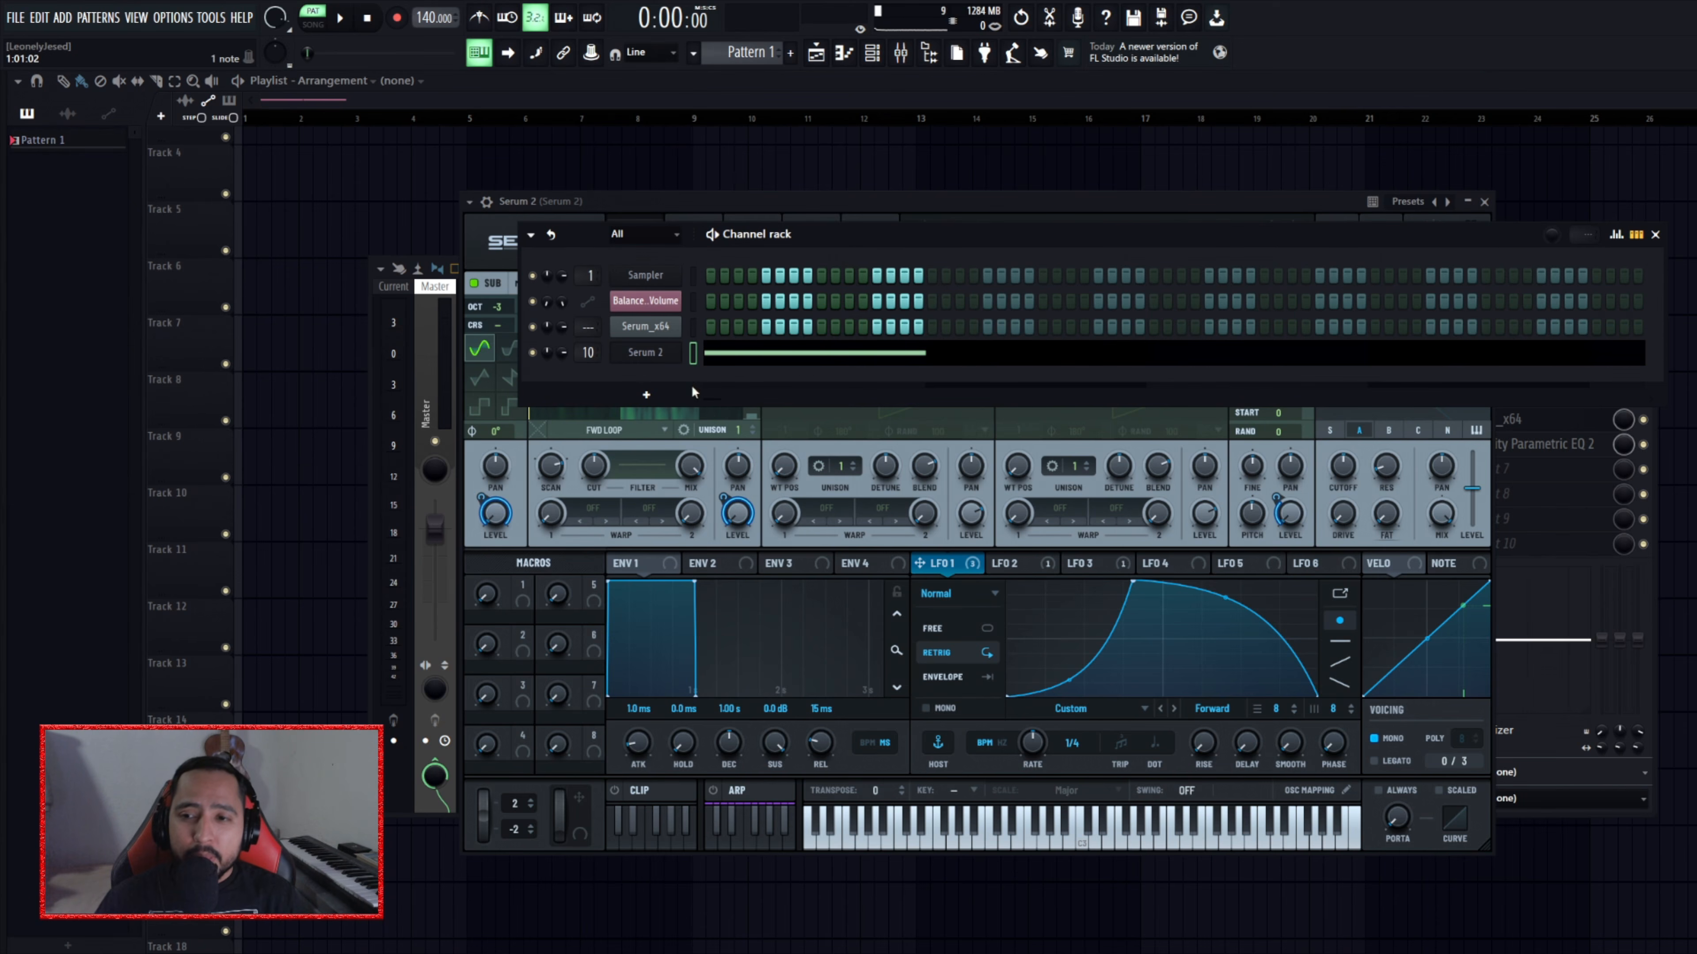
{"action": "left_click", "coordinate": [665, 360]}
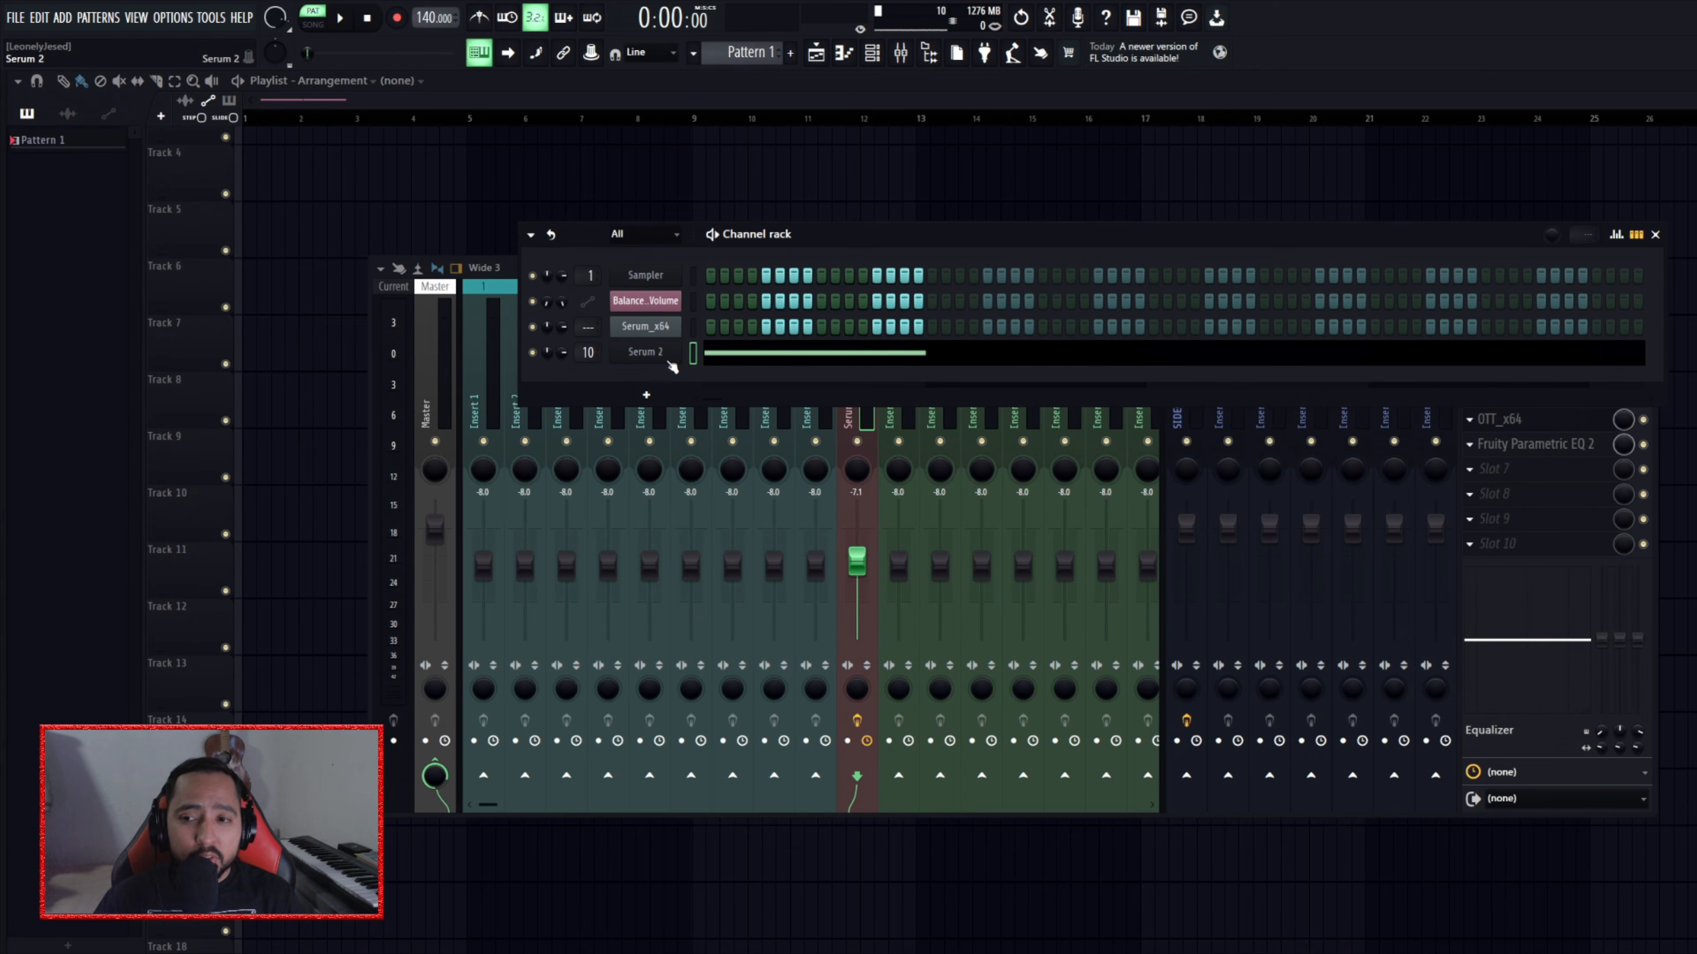
{"action": "left_click", "coordinate": [665, 360]}
{"action": "left_click_drag", "start_coordinate": [955, 200], "coordinate": [1018, 218]}
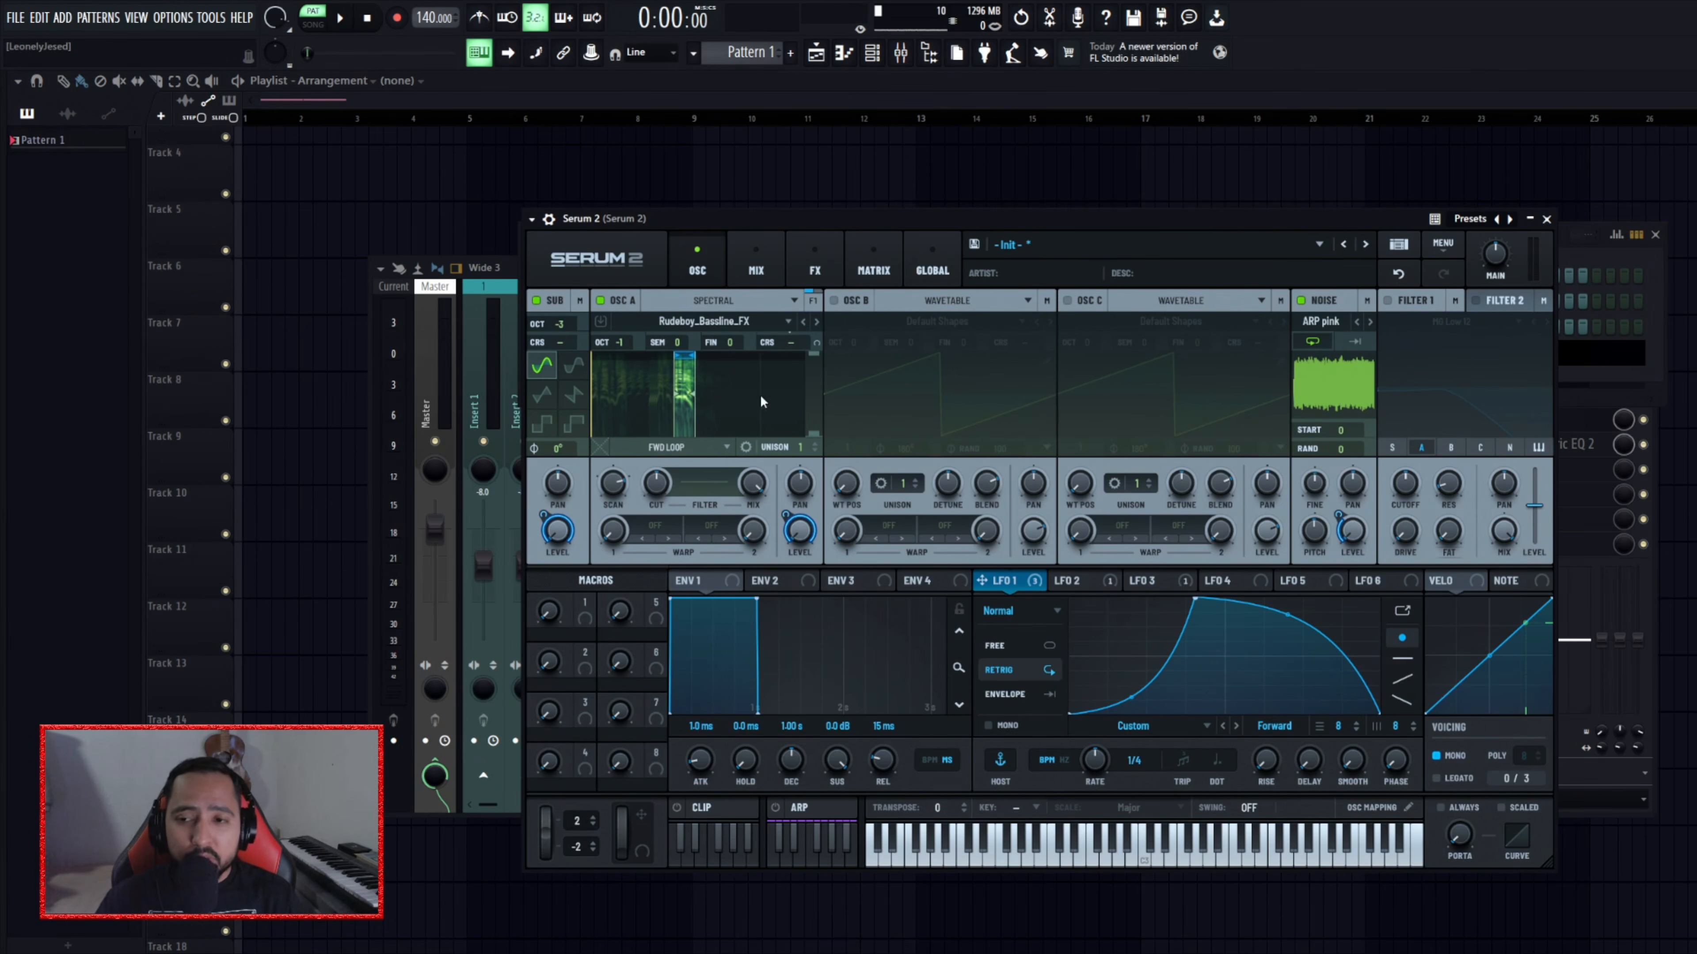
{"action": "scroll", "coordinate": [759, 395], "scroll_direction": "up", "scroll_amount": 2}
{"action": "scroll", "coordinate": [727, 394], "scroll_direction": "down", "scroll_amount": 2}
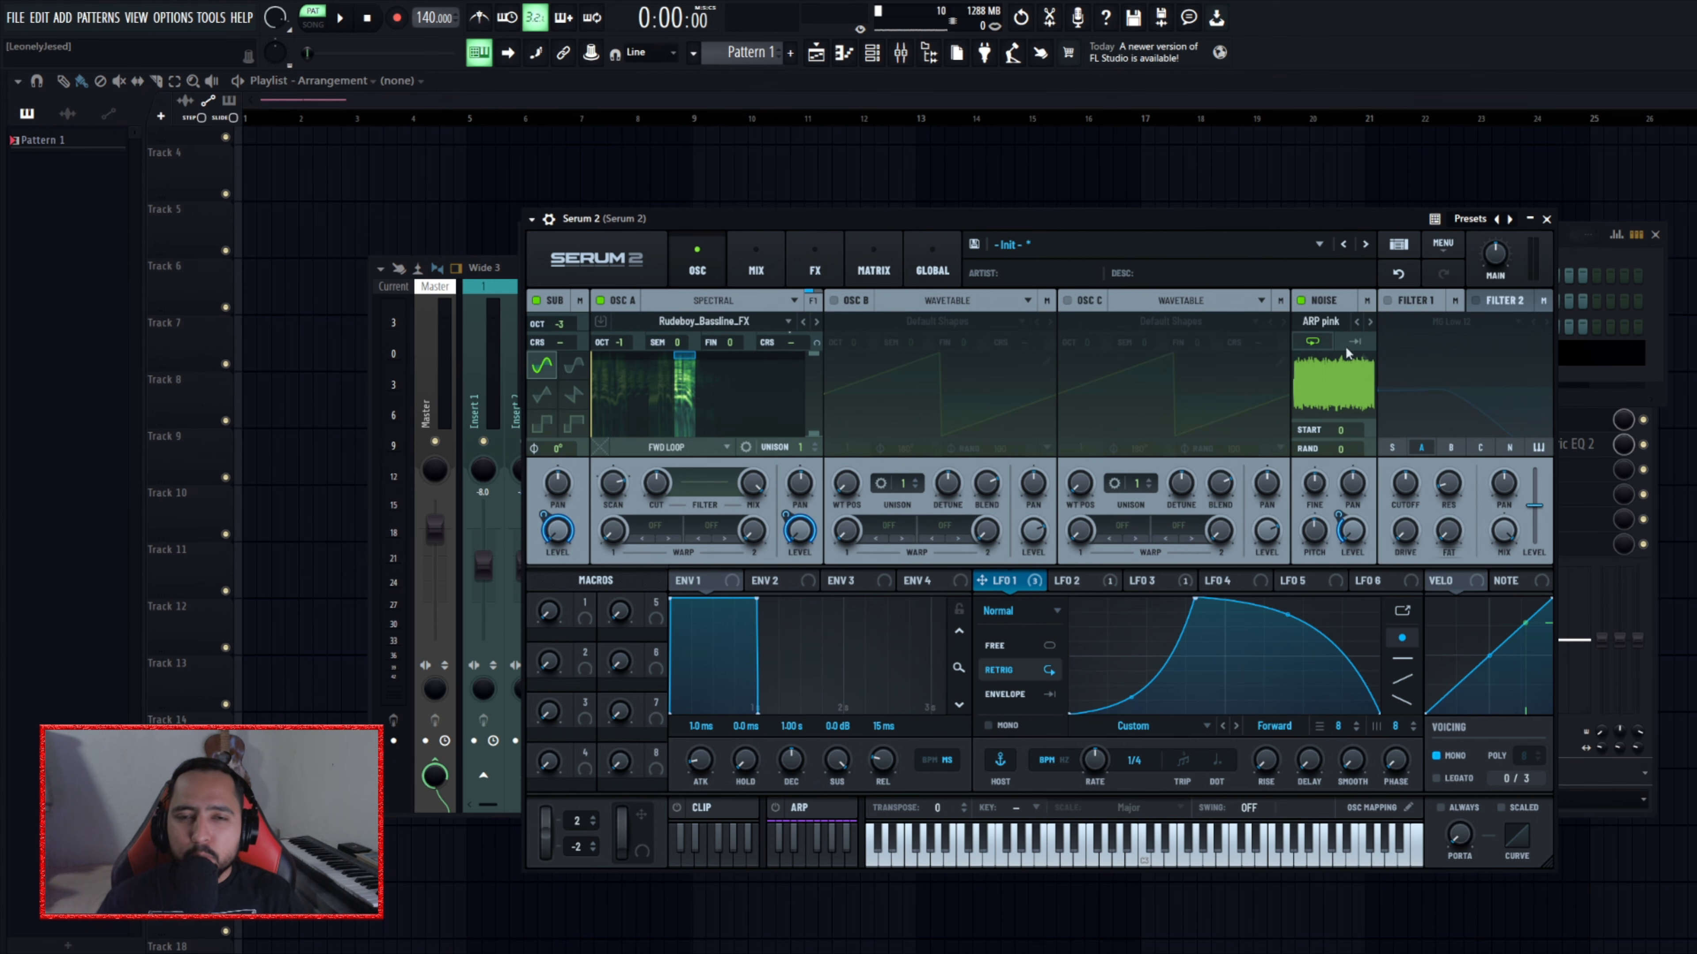
{"action": "left_click", "coordinate": [1547, 219]}
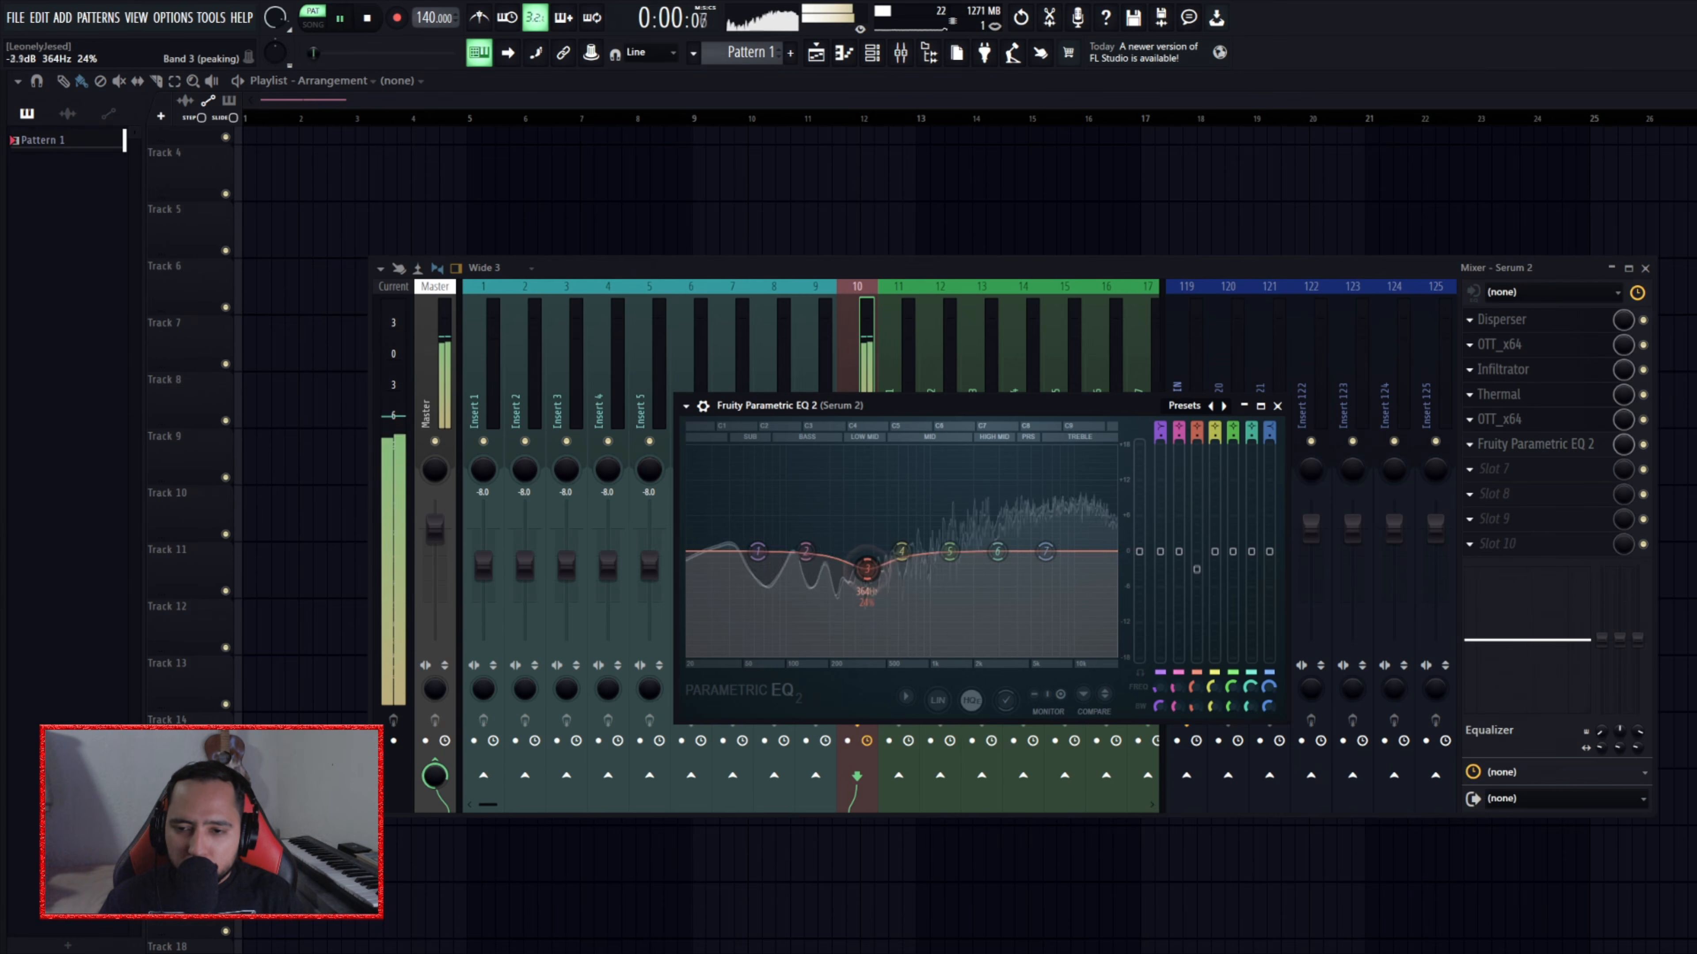
- Dip EQ band 3 at about 480 Hz, move band 4 into a high-mid cut, and sweep then cut band 5 at about 1396 Hz
{"action": "mouse_move", "coordinate": [864, 568]}
{"action": "left_mouse_down"}
{"action": "mouse_move", "coordinate": [861, 552]}
{"action": "mouse_move", "coordinate": [883, 552]}
{"action": "mouse_move", "coordinate": [888, 474]}
{"action": "mouse_move", "coordinate": [883, 565]}
{"action": "left_mouse_up"}
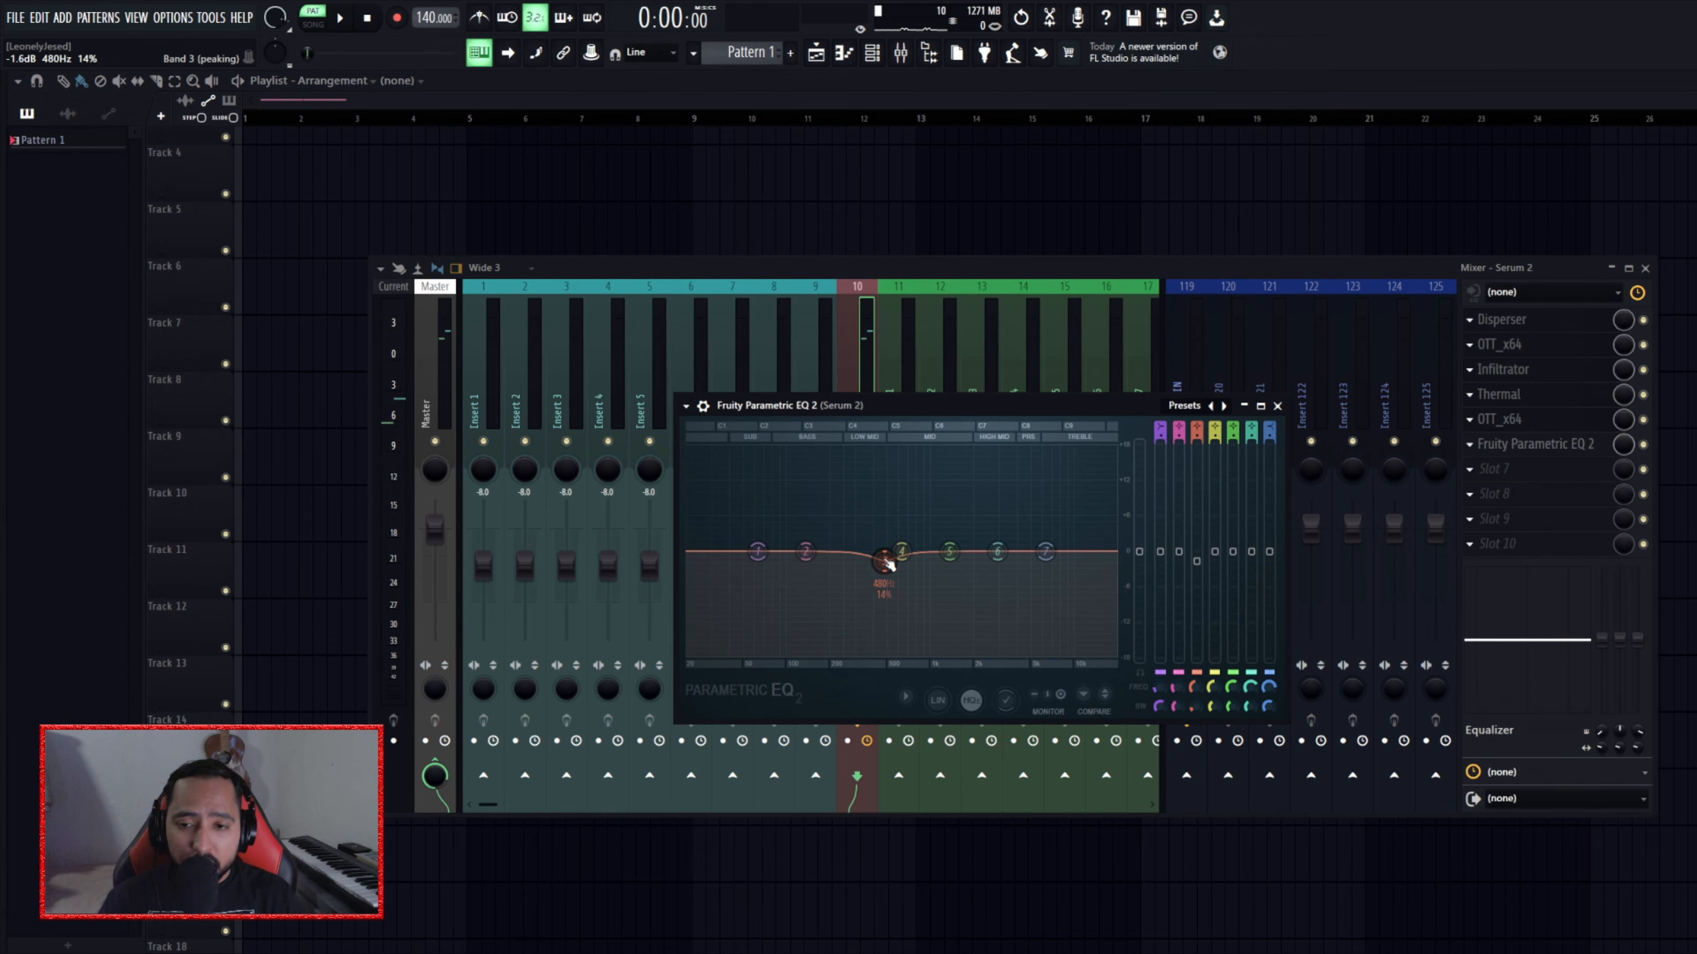
{"action": "left_click_drag", "start_coordinate": [882, 581], "coordinate": [947, 492]}
{"action": "key", "text": "space"}
{"action": "key", "text": "space"}
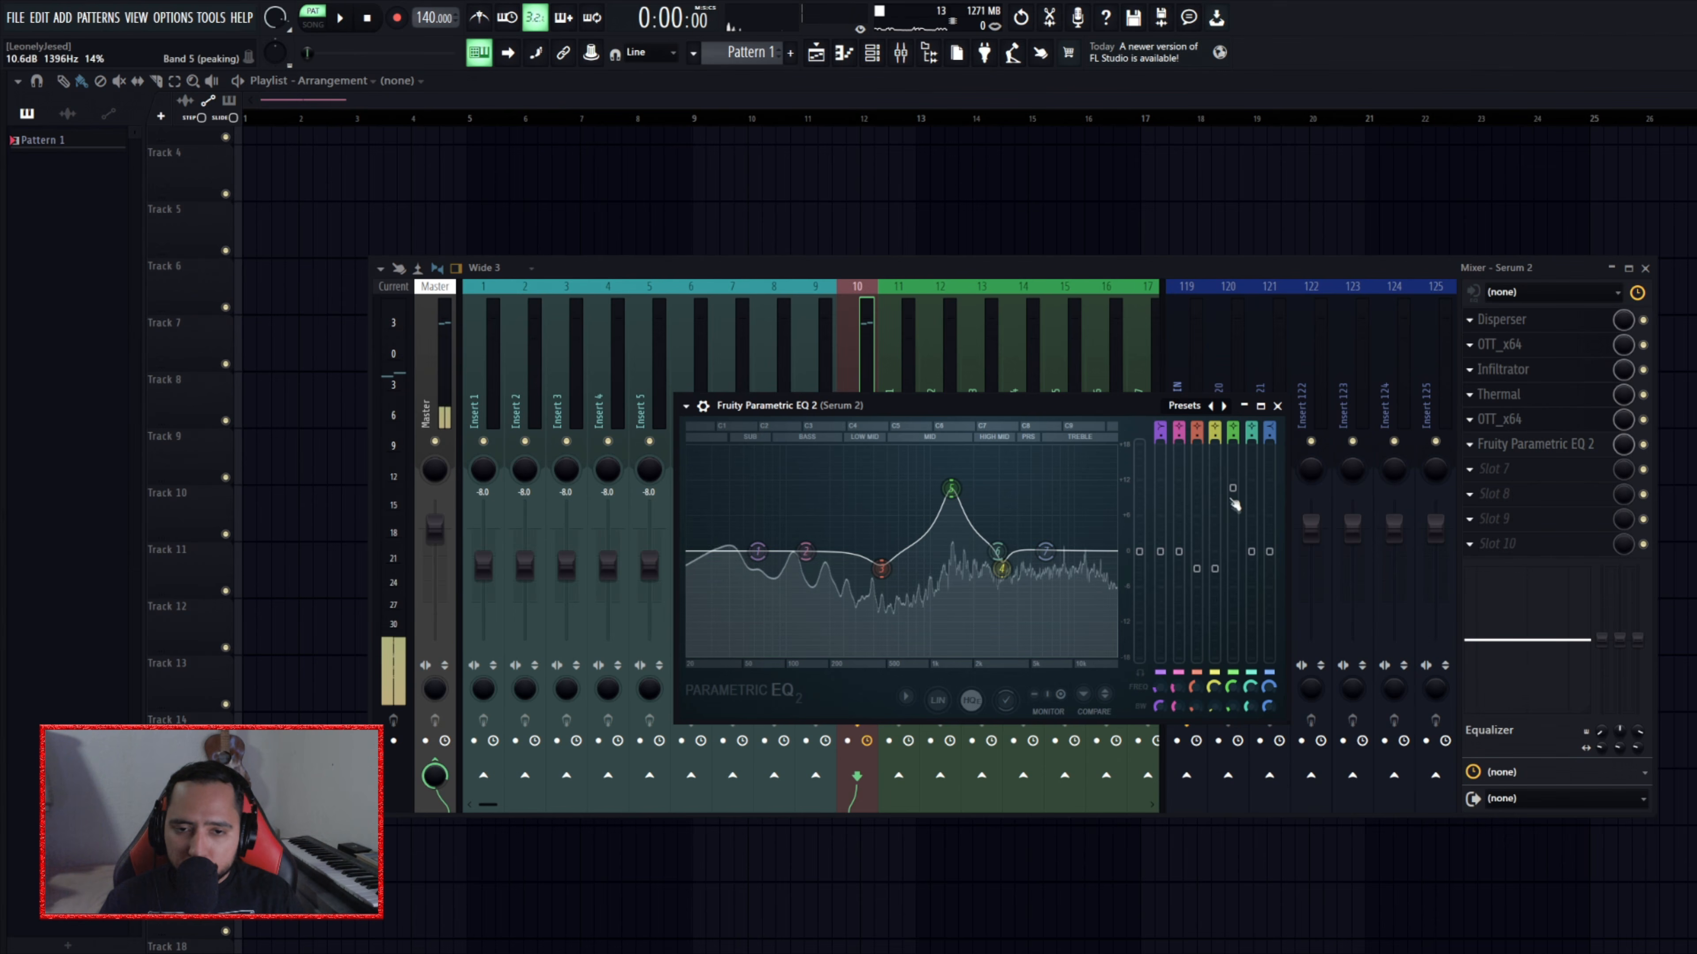
{"action": "left_click_drag", "start_coordinate": [1232, 488], "coordinate": [1233, 567]}
{"action": "scroll", "coordinate": [806, 552], "scroll_direction": "down", "scroll_amount": 5}
- Sweep EQ band 2 as a boost through the bass range, turn it into a cut and adjust its width while auditioning
{"action": "left_click_drag", "start_coordinate": [806, 552], "coordinate": [793, 468]}
{"action": "key", "text": "space"}
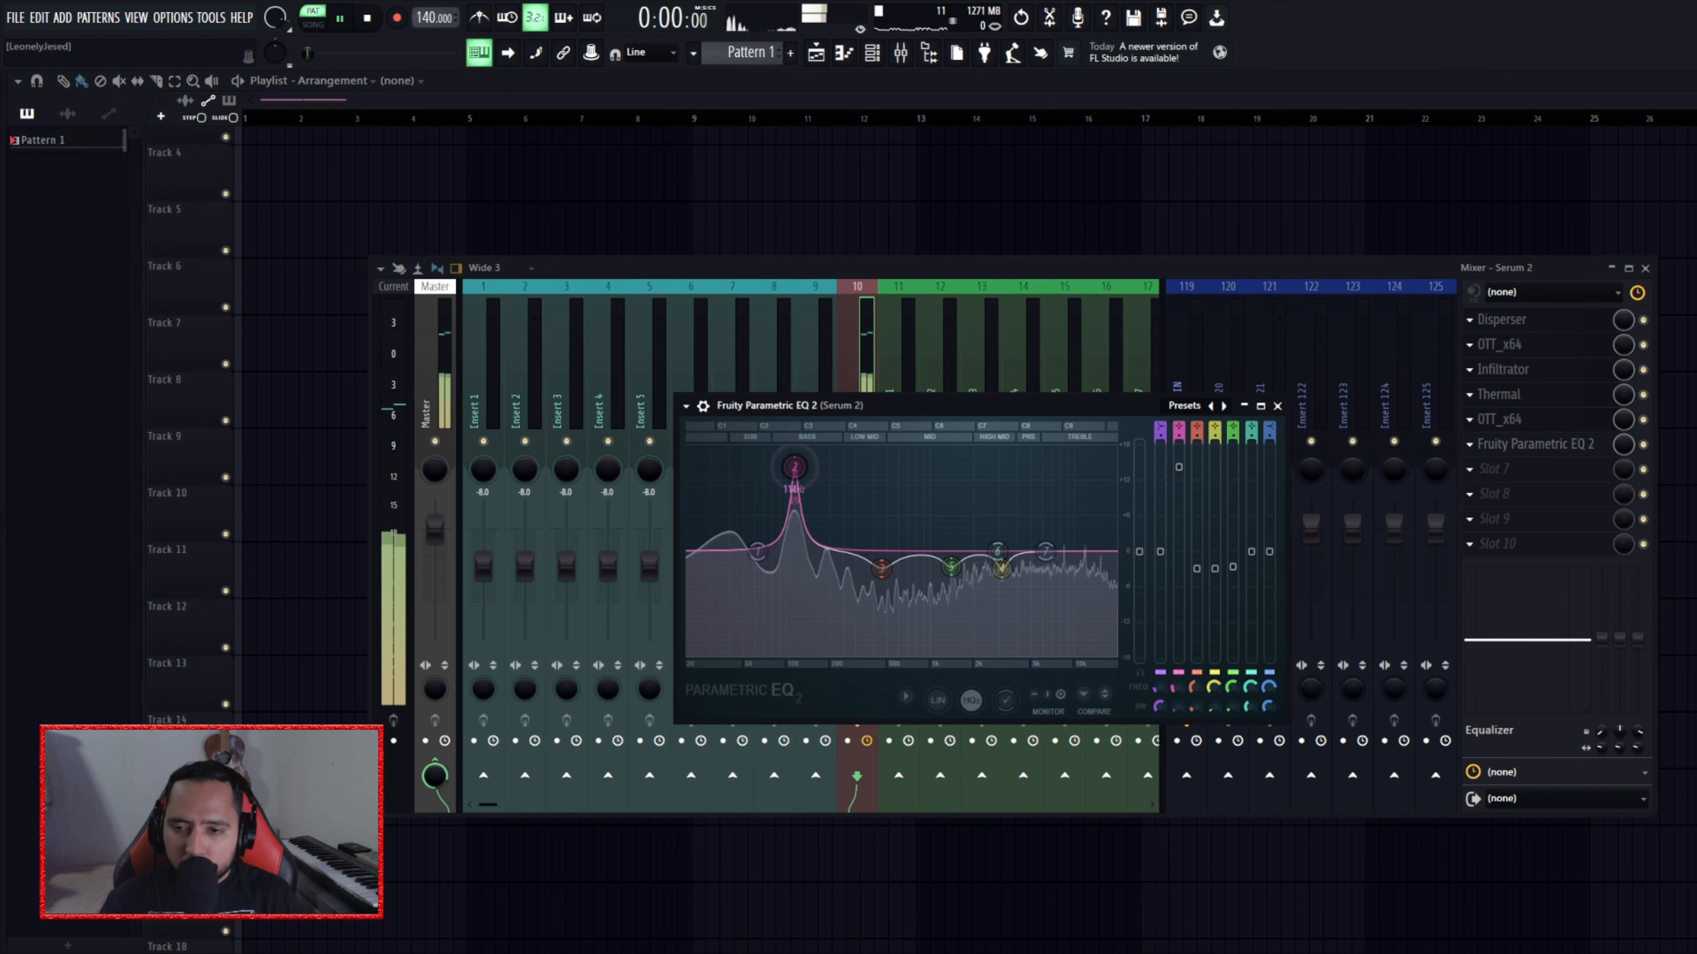
{"action": "key", "text": "space"}
{"action": "left_click_drag", "start_coordinate": [1180, 468], "coordinate": [1181, 575]}
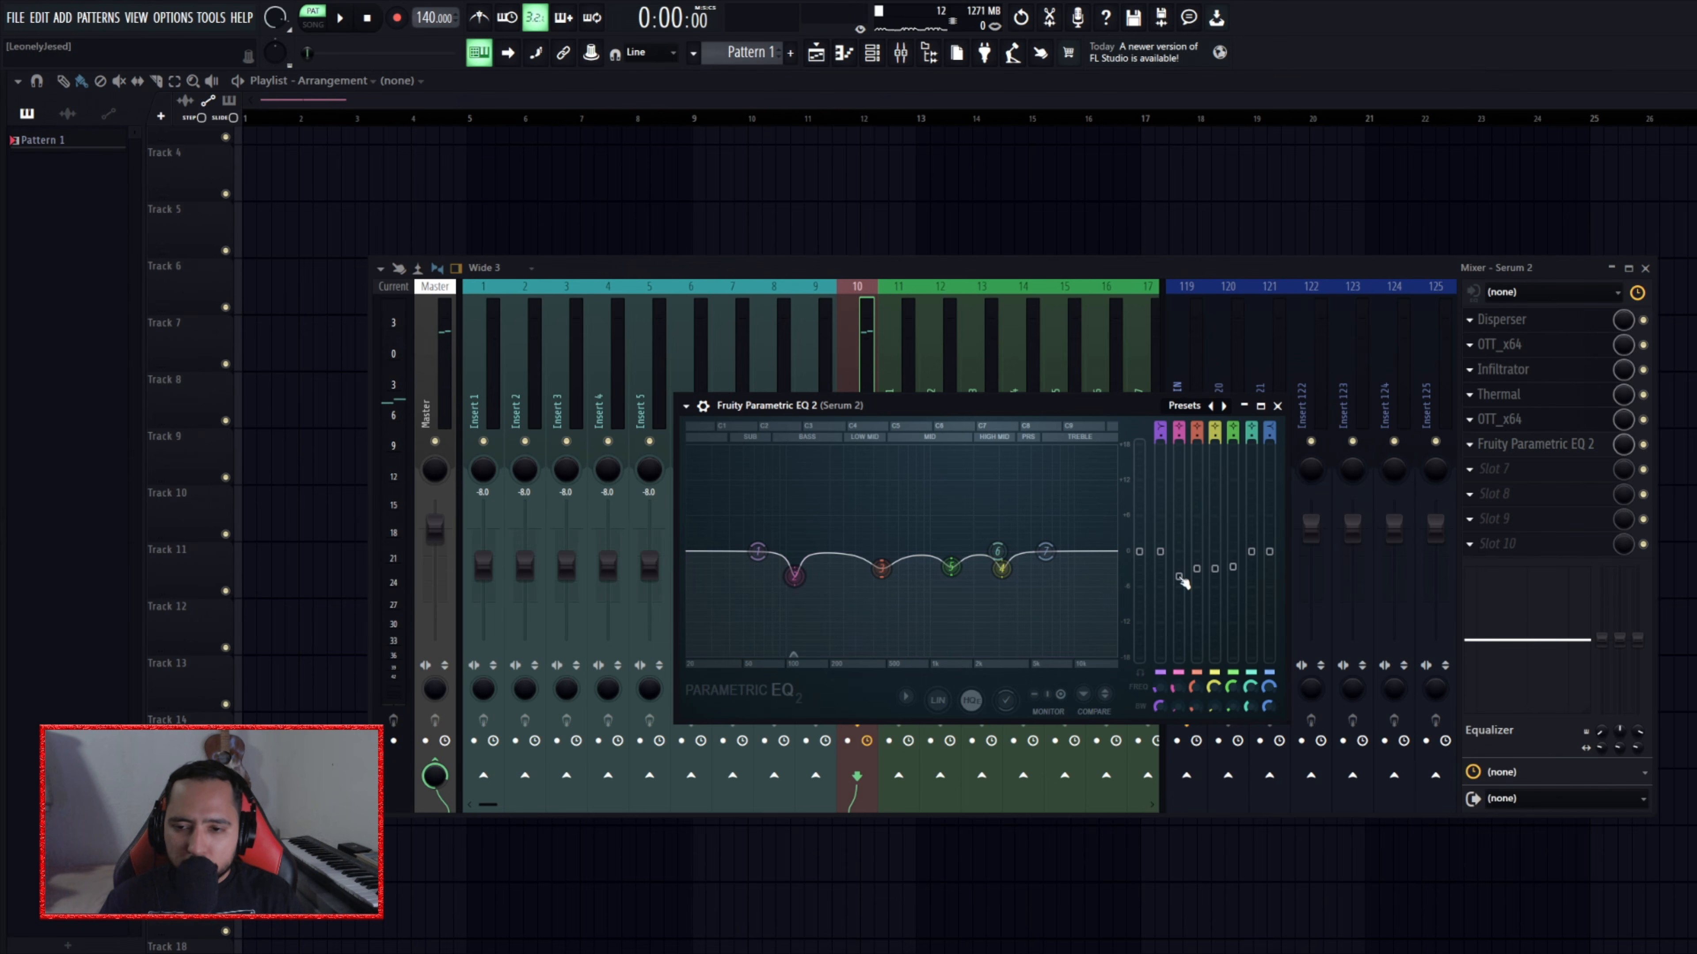
{"action": "scroll", "coordinate": [801, 580], "scroll_direction": "up", "scroll_amount": 3}
{"action": "left_click_drag", "start_coordinate": [800, 581], "coordinate": [801, 580]}
{"action": "key", "text": "space"}
{"action": "key", "text": "space"}
- Add Frequency Magnet after the EQ with frequency 882 Hz (A5), width about 0.93 and width bias about 0.08 while auditioning
{"action": "left_click", "coordinate": [1537, 469]}
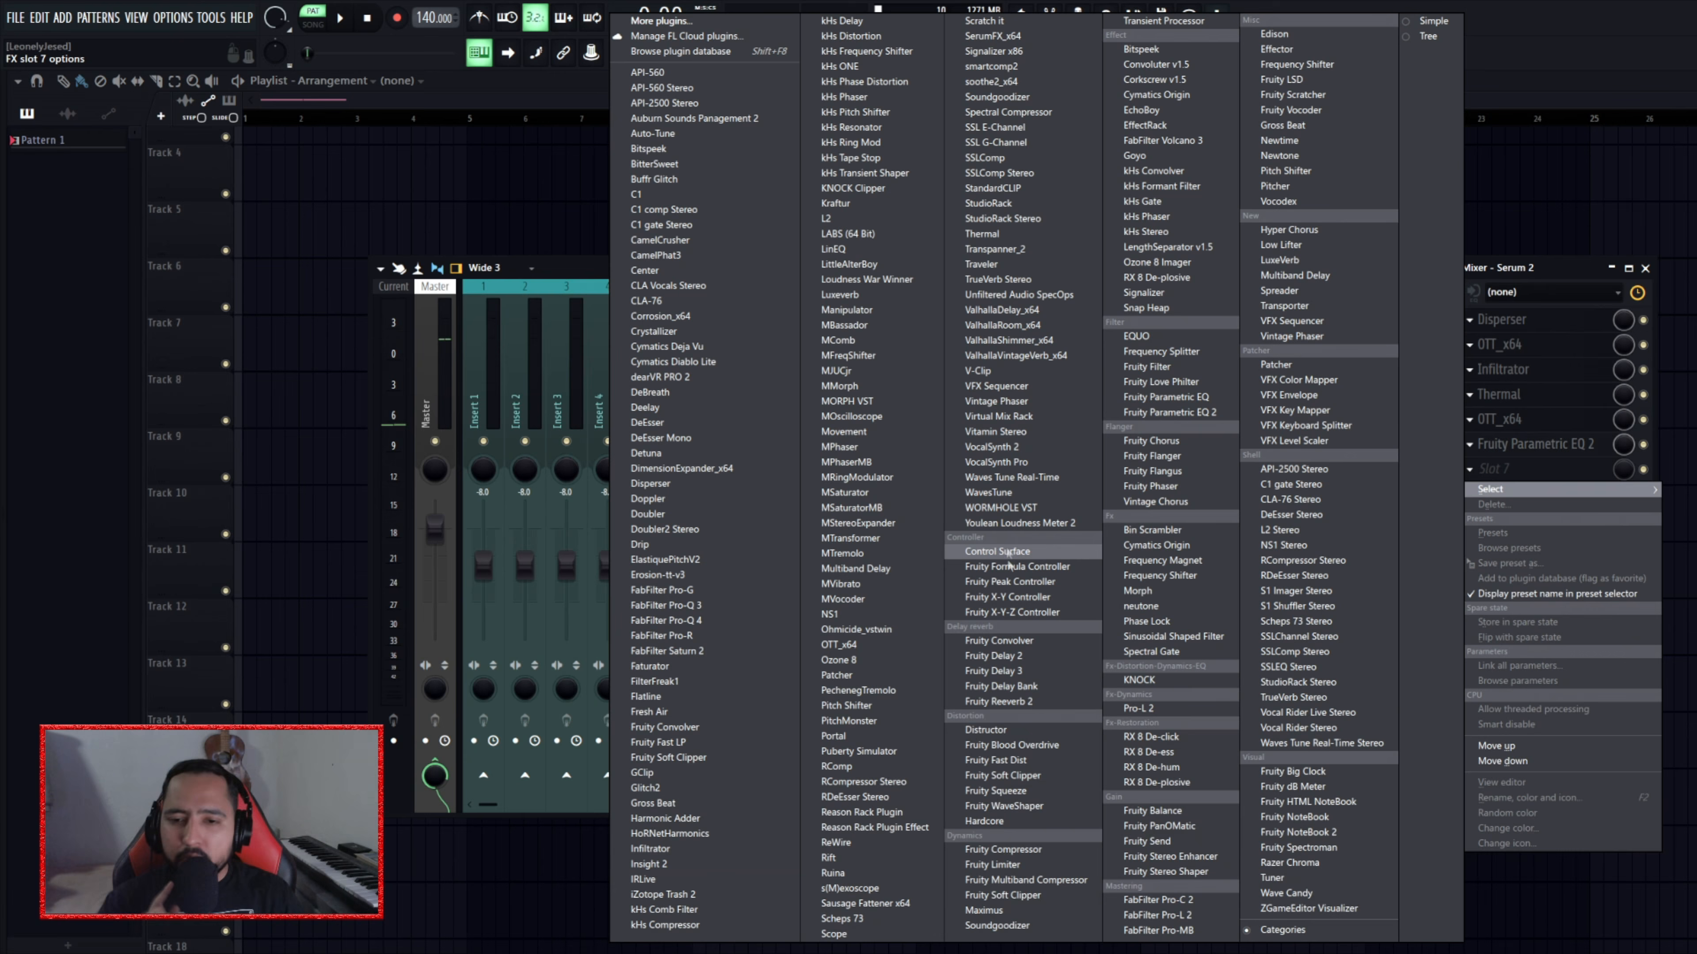
{"action": "left_click", "coordinate": [1201, 560]}
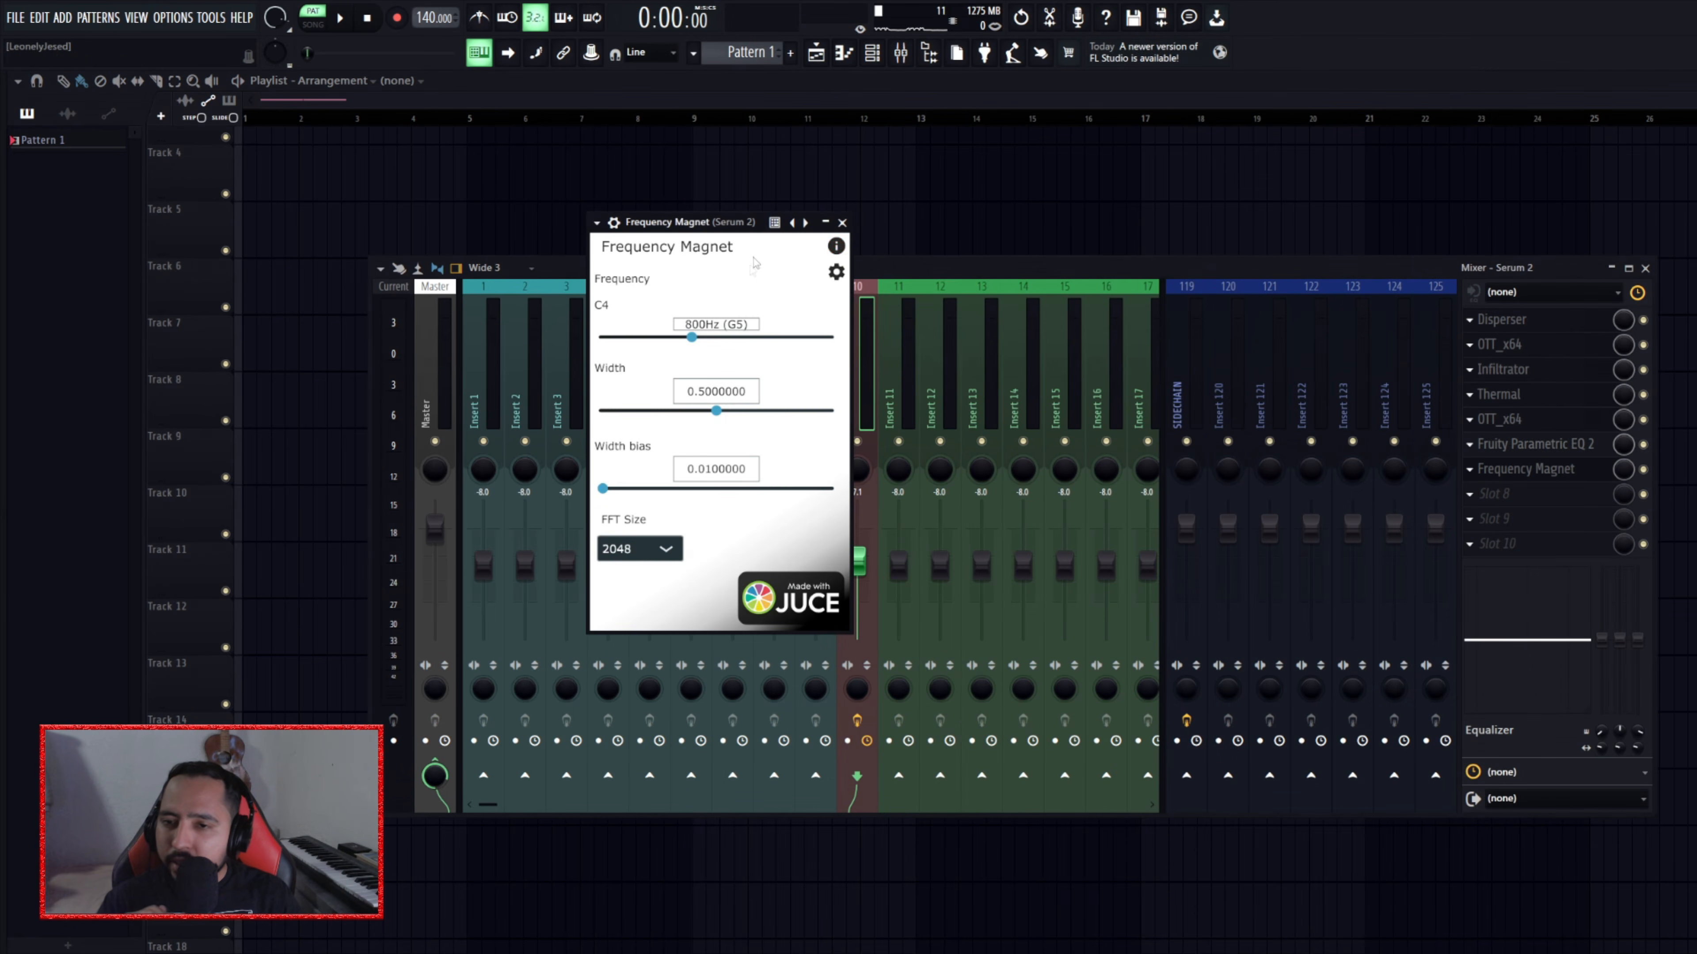
{"action": "key", "text": "space"}
{"action": "left_click_drag", "start_coordinate": [1181, 566], "coordinate": [1279, 566]}
{"action": "left_click_drag", "start_coordinate": [1090, 643], "coordinate": [1086, 644]}
{"action": "left_click_drag", "start_coordinate": [1279, 566], "coordinate": [1284, 565]}
{"action": "left_click_drag", "start_coordinate": [1201, 377], "coordinate": [1180, 382]}
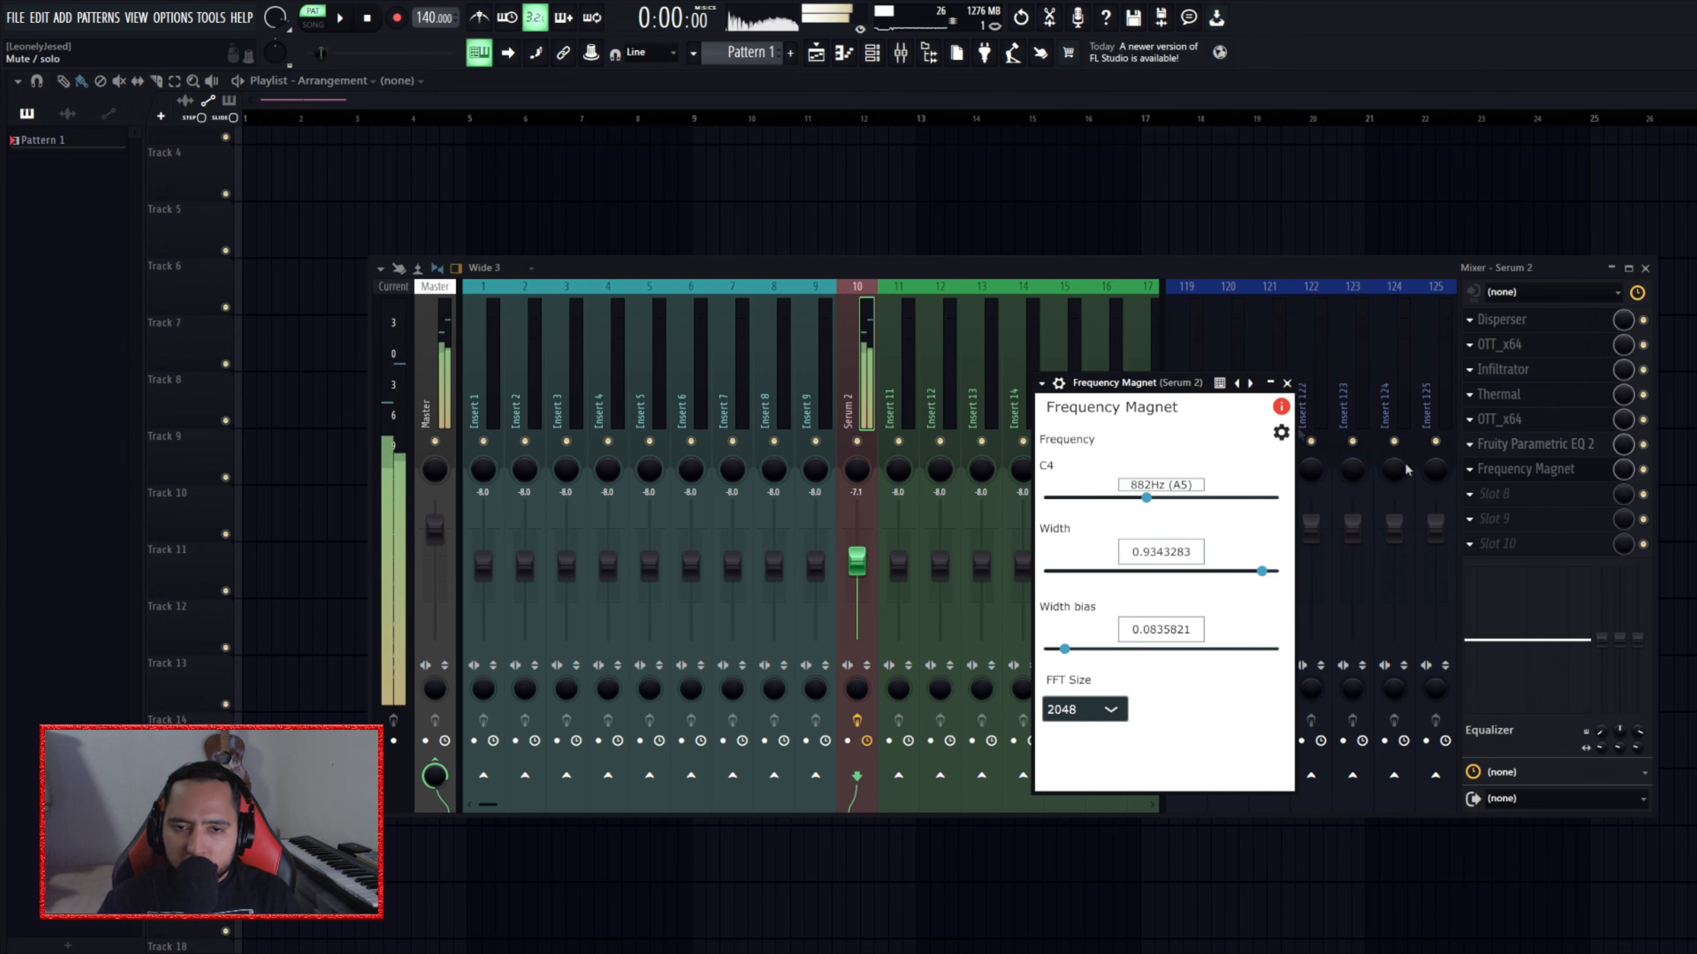
- Close Frequency Magnet and reduce its slot's mix level to about 76%
{"action": "left_click", "coordinate": [1551, 473]}
{"action": "key", "text": "space"}
{"action": "left_click_drag", "start_coordinate": [1622, 471], "coordinate": [1622, 488]}
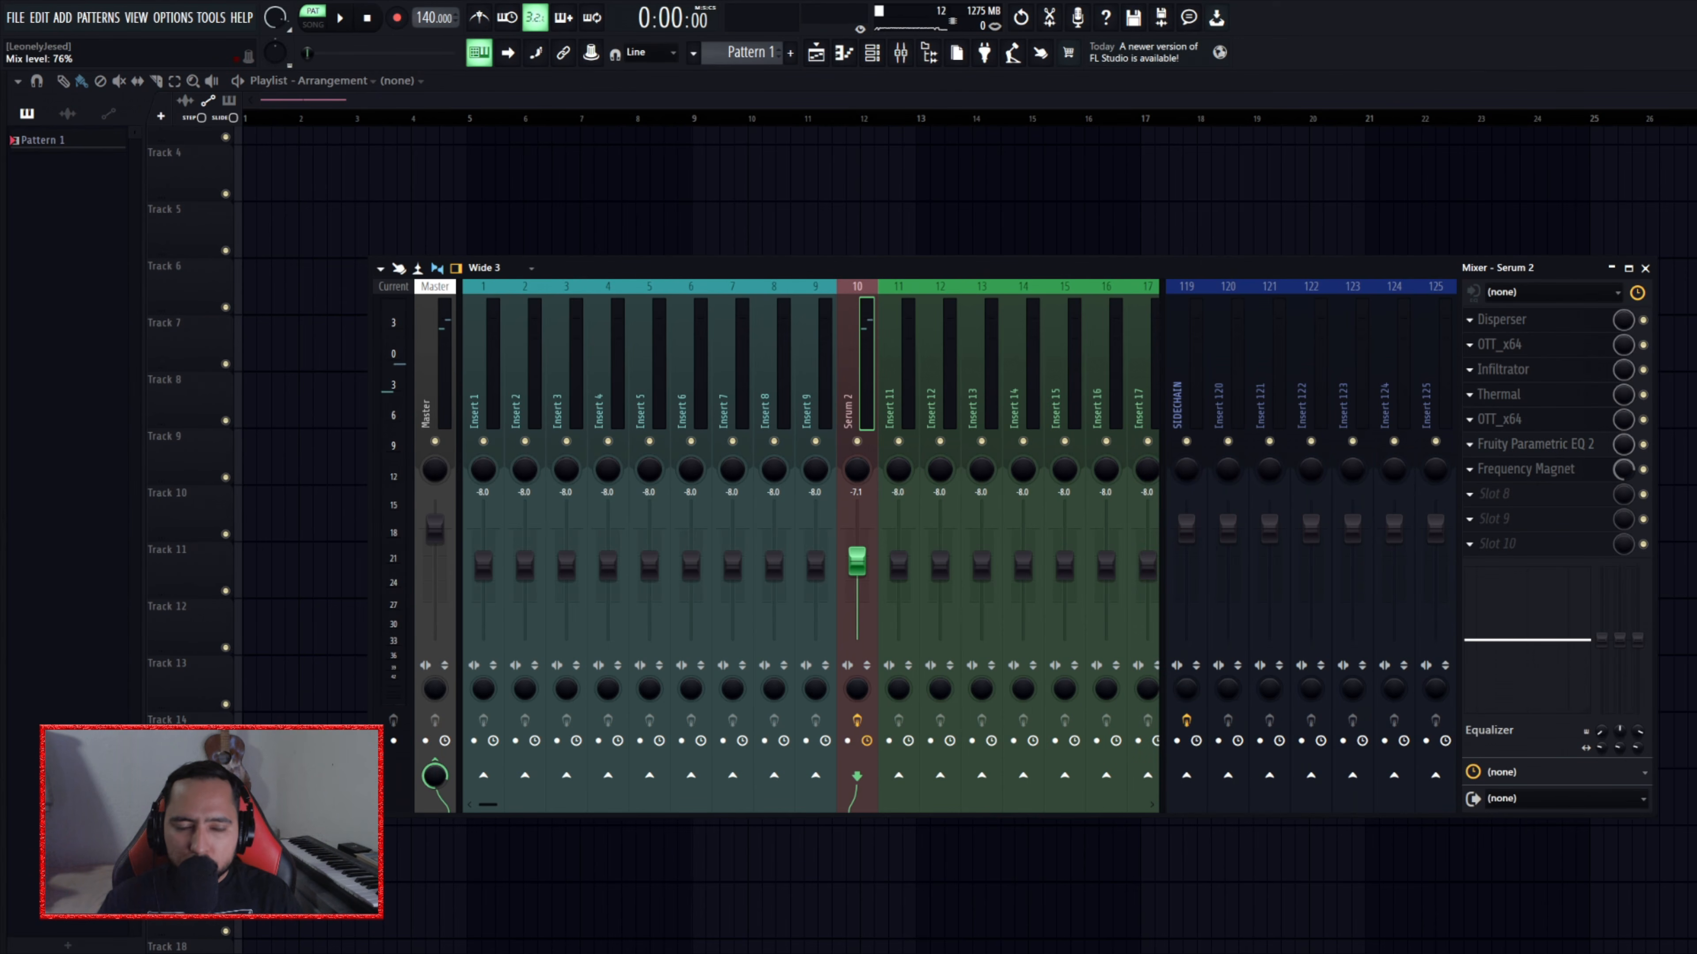
- Add Fruity Soft Clipper to slot 8 of the Serum 2 insert and fine-tune its setting
{"action": "left_click", "coordinate": [1529, 498]}
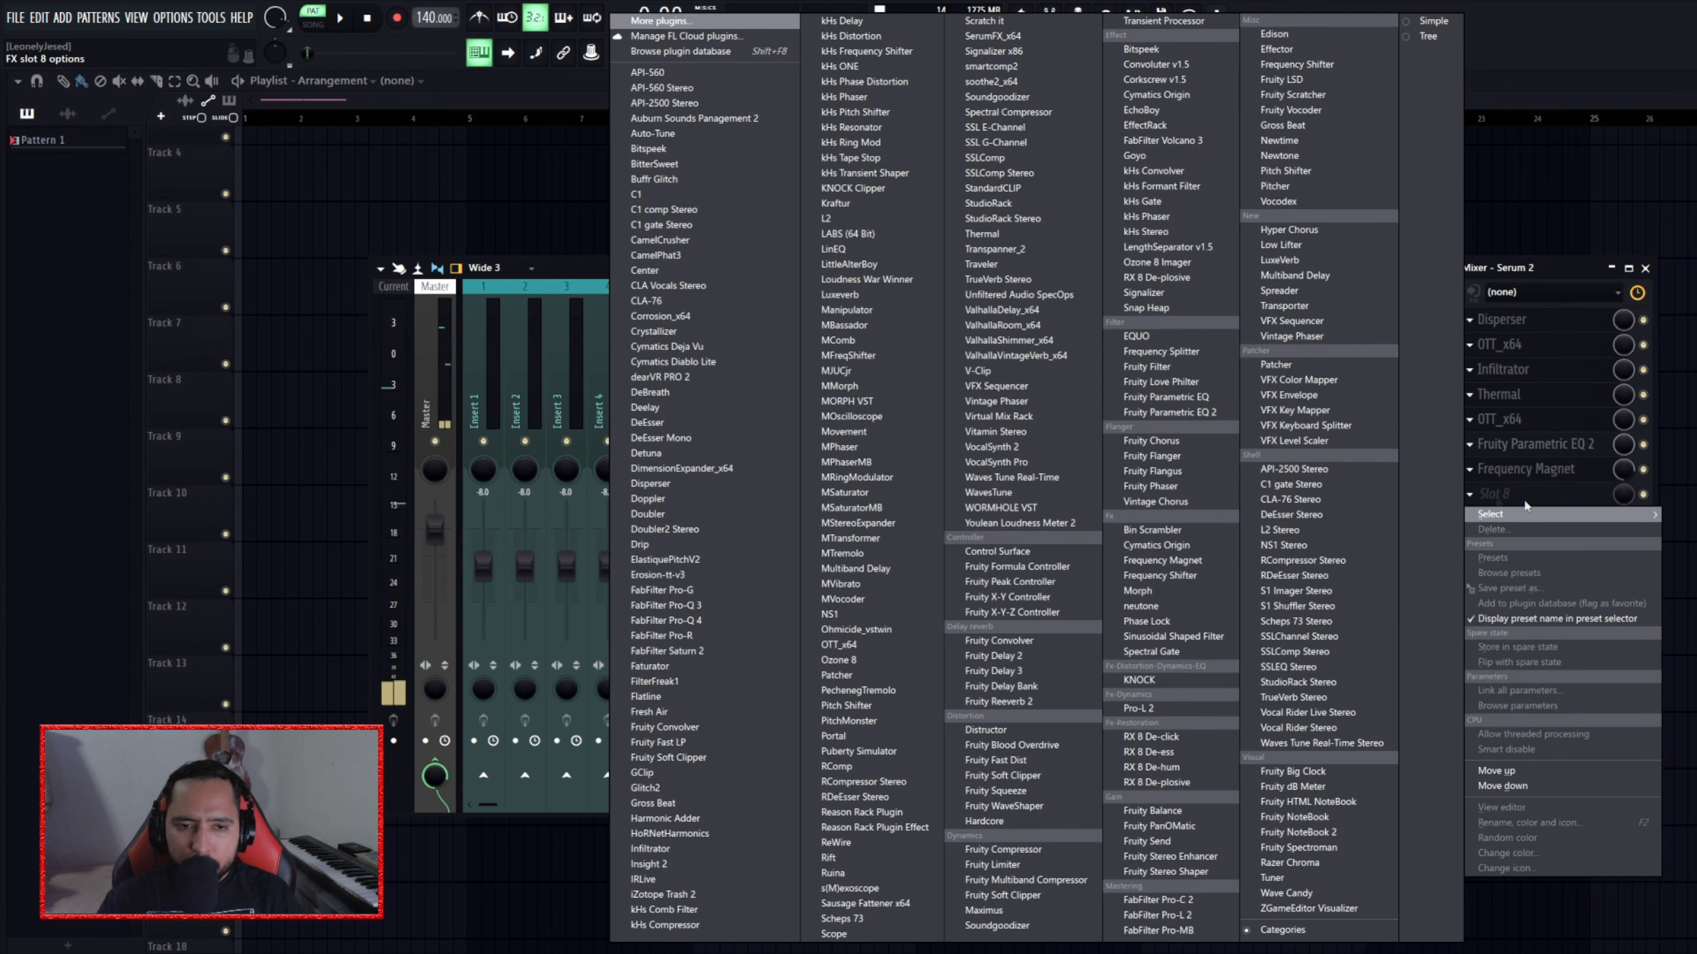
{"action": "left_click", "coordinate": [1002, 775]}
{"action": "left_click_drag", "start_coordinate": [175, 336], "coordinate": [175, 340]}
{"action": "left_click_drag", "start_coordinate": [175, 339], "coordinate": [175, 345]}
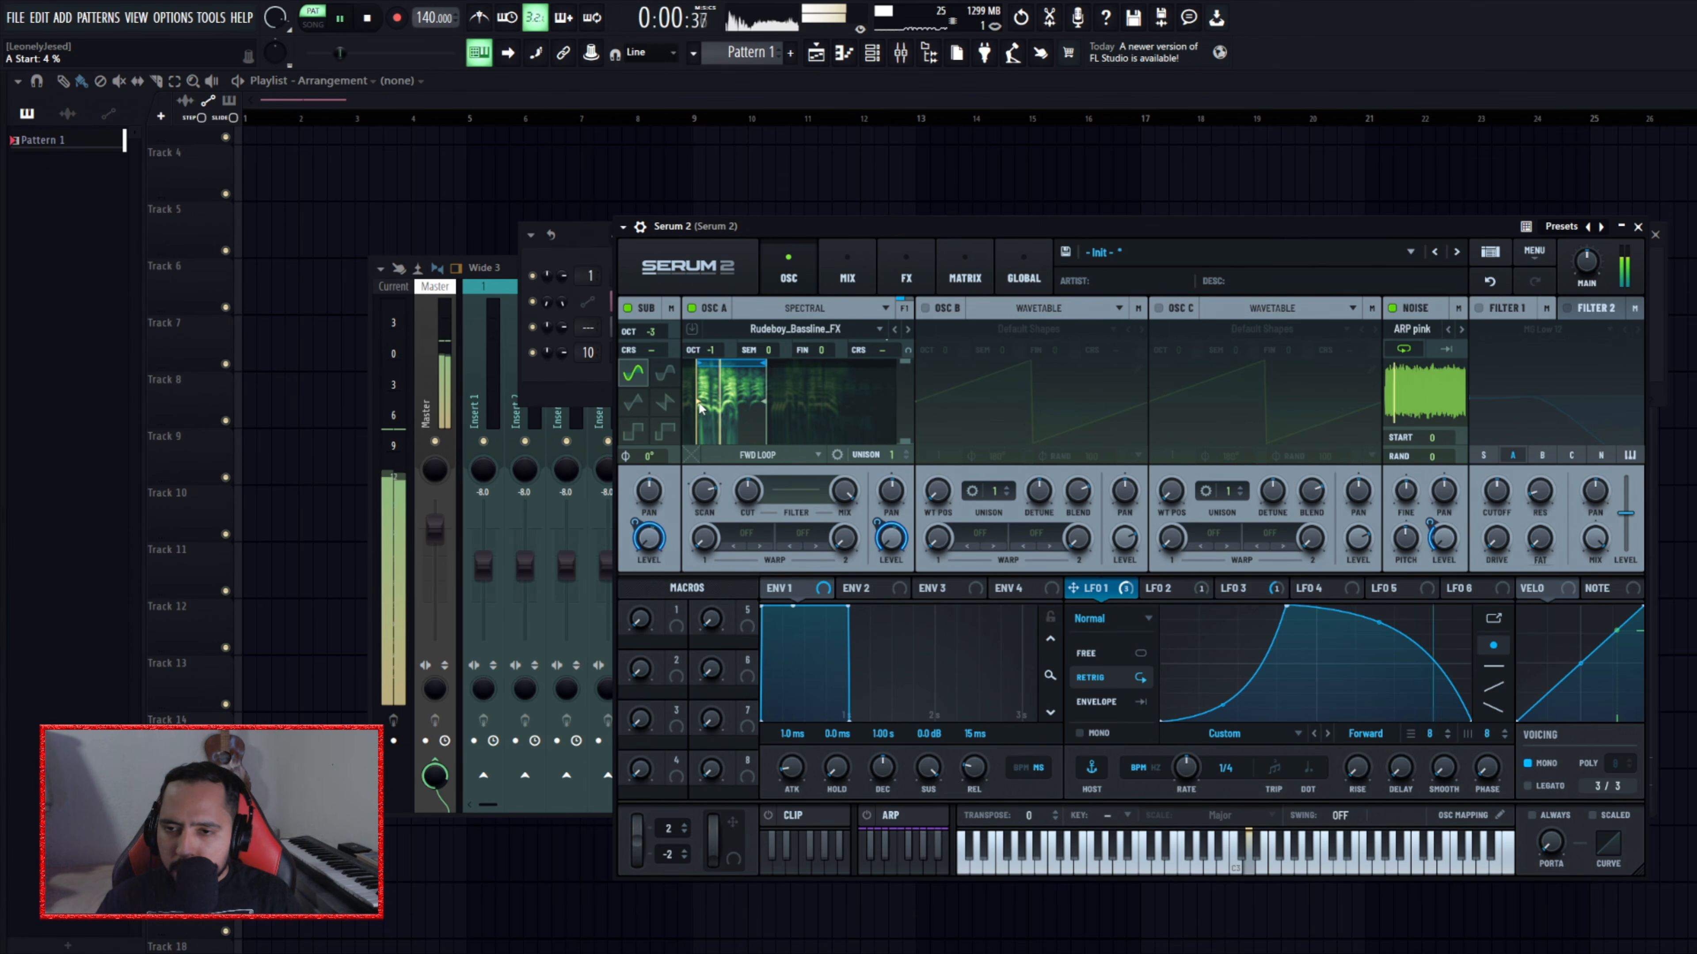
- Shorten oscillator A's sample region to end at about 23%, stop playback and show the LFO 3 curve
{"action": "left_click_drag", "start_coordinate": [760, 409], "coordinate": [740, 402]}
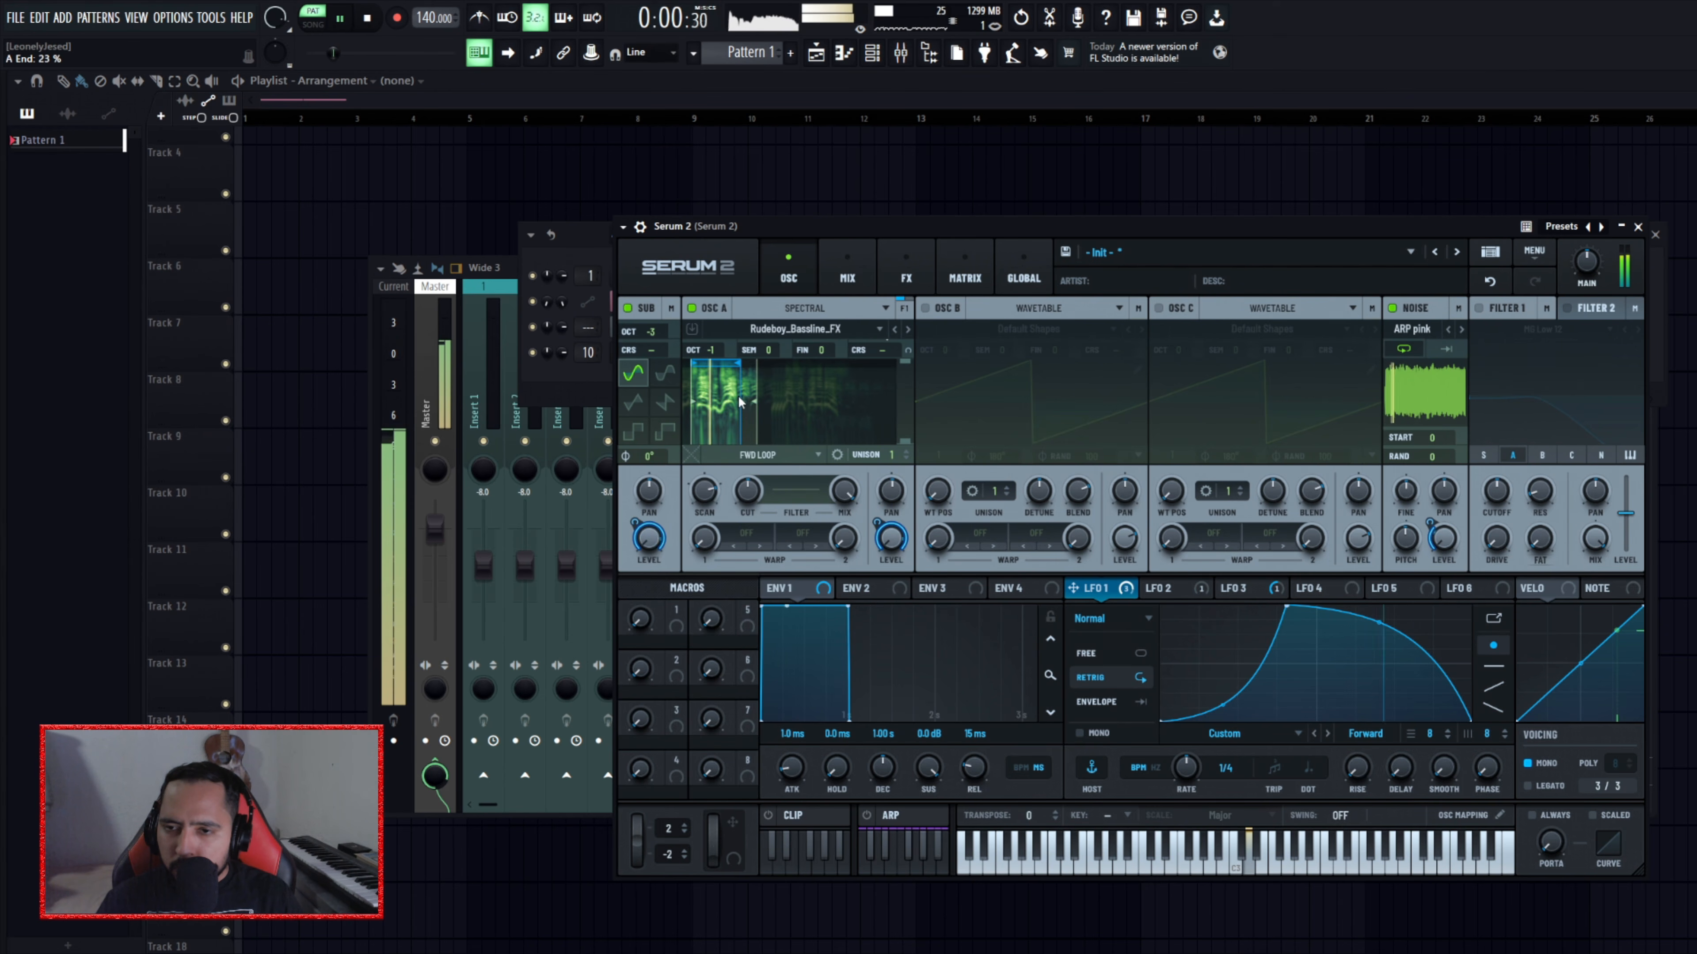
{"action": "key", "text": "space"}
{"action": "left_click", "coordinate": [1233, 588]}
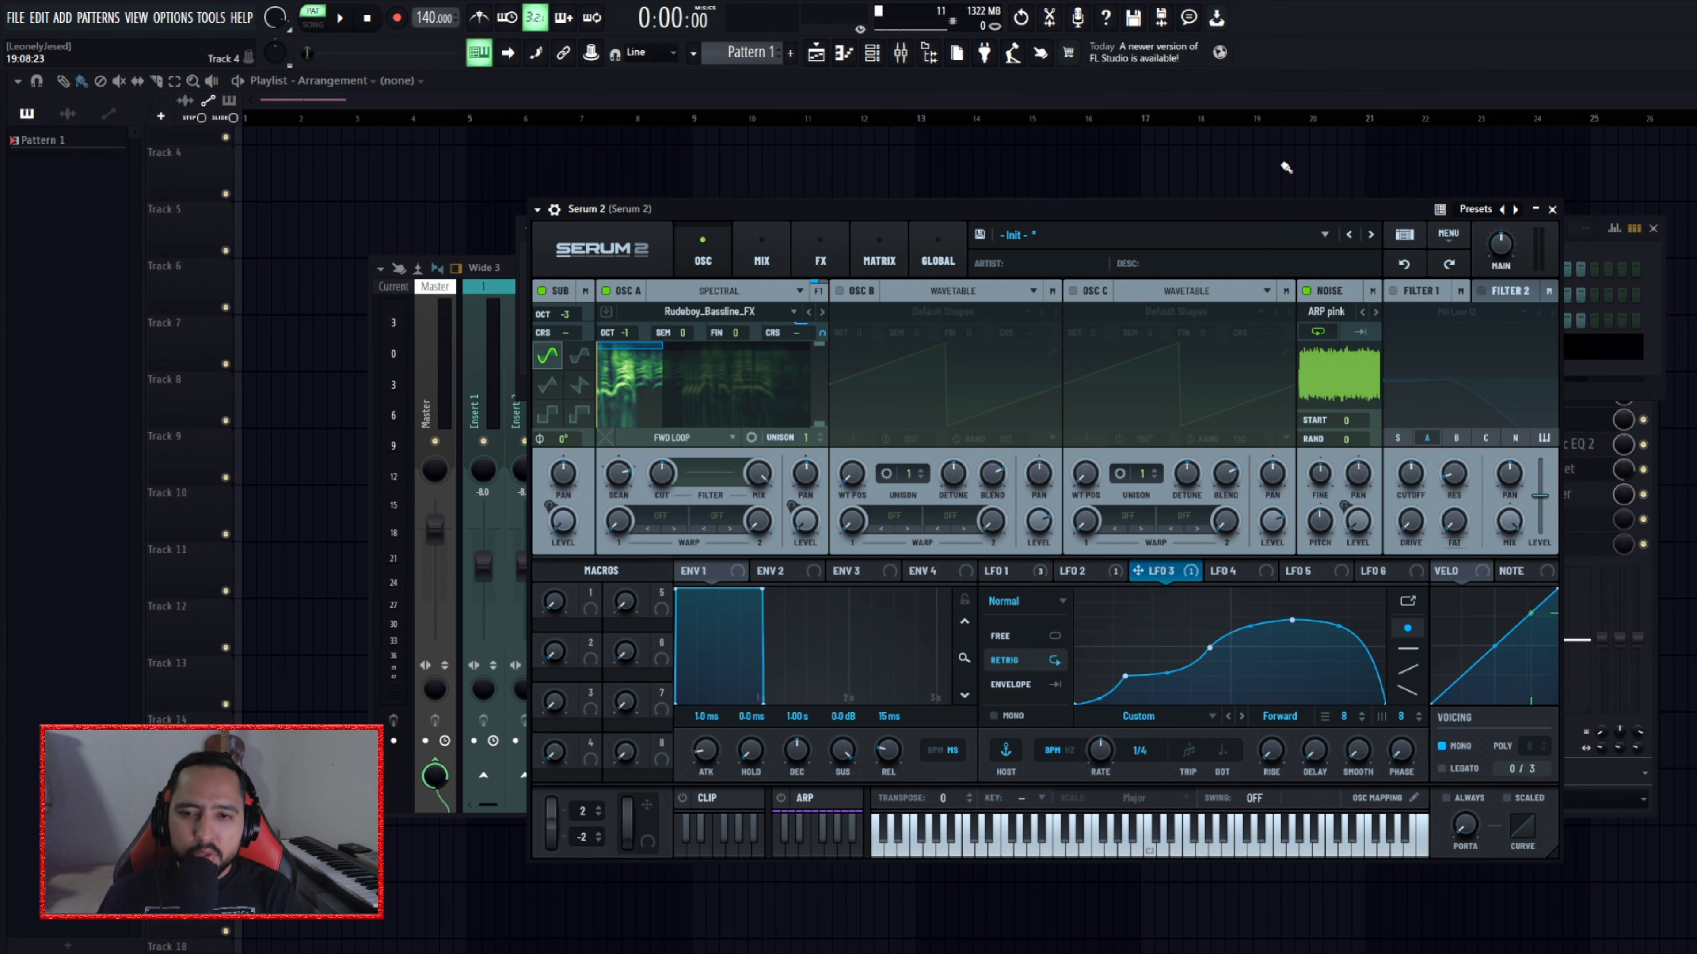
- Browse the sample library for the vocal folder and preview the Rudeboy_MassiveBassOMG sample
{"action": "key", "text": "alt+F8"}
{"action": "scroll", "coordinate": [137, 643], "scroll_direction": "up", "scroll_amount": 15}
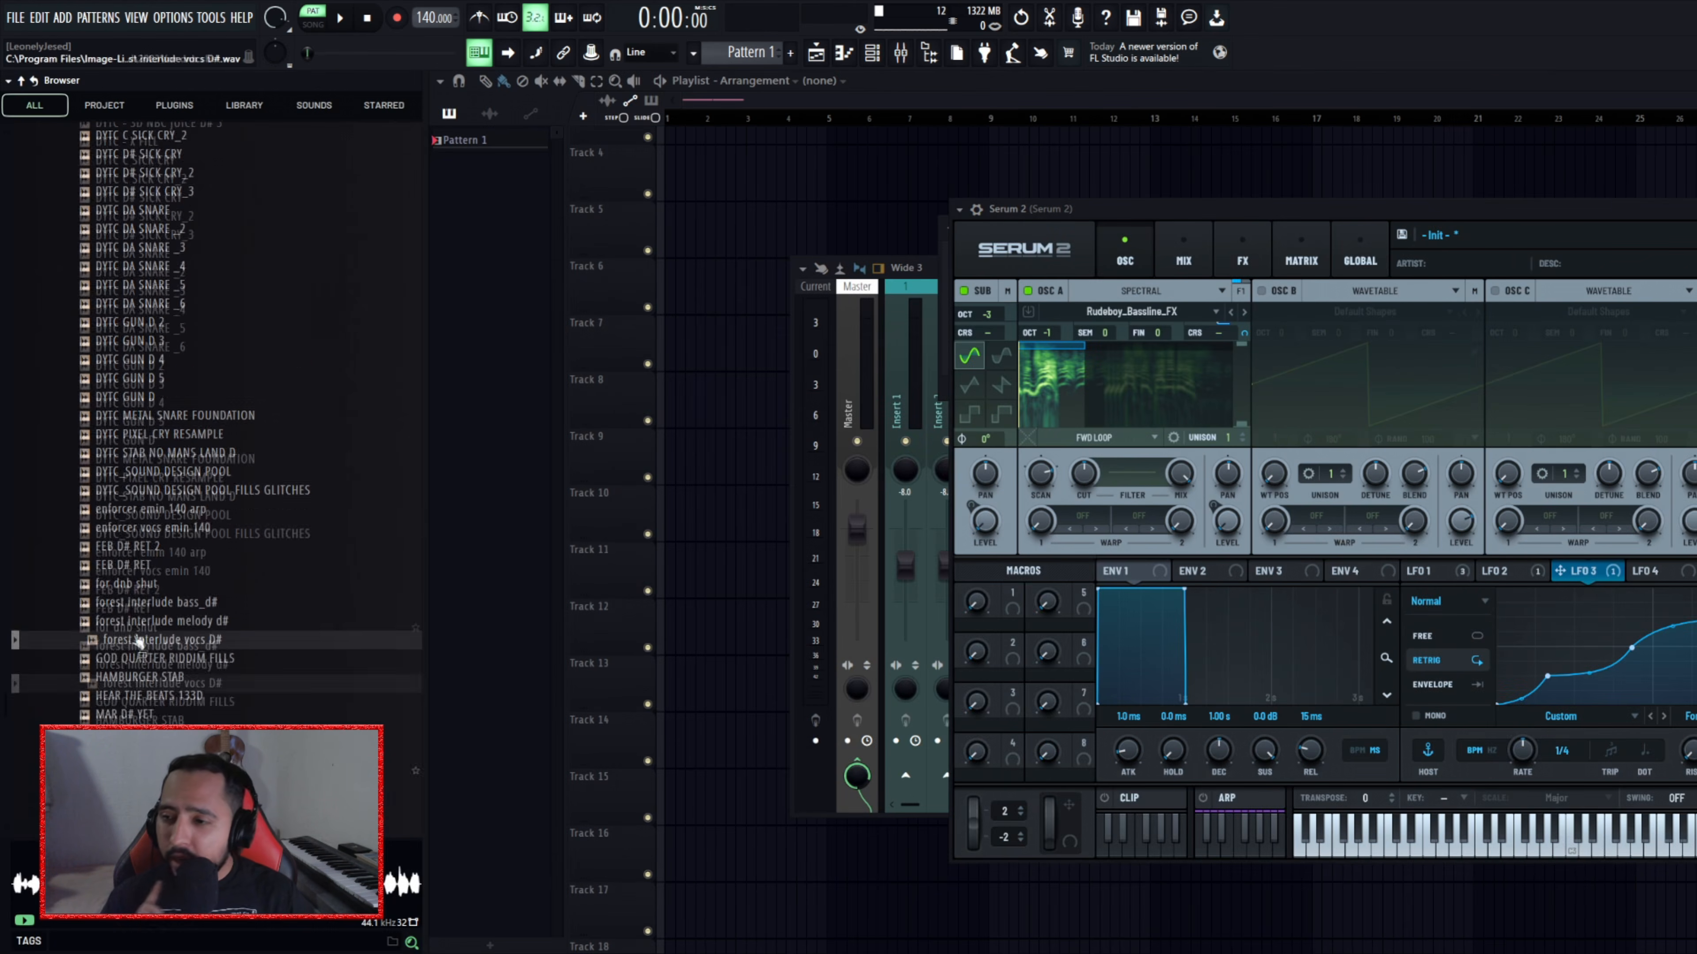
{"action": "scroll", "coordinate": [119, 470], "scroll_direction": "up", "scroll_amount": 20}
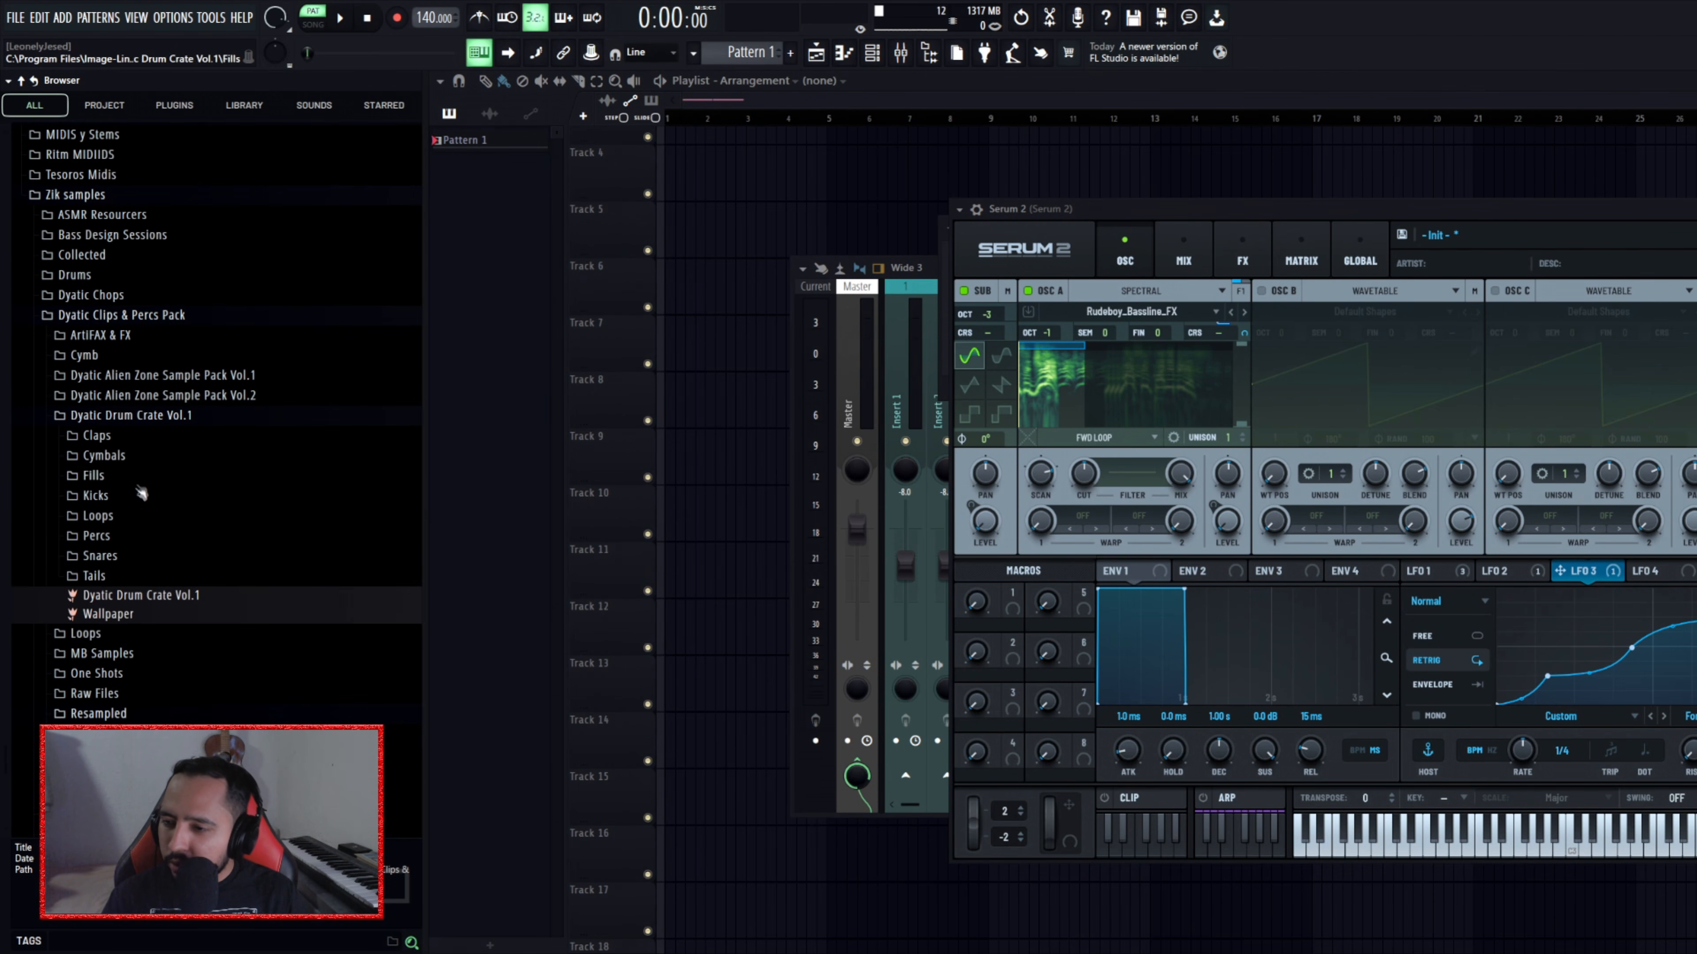
{"action": "scroll", "coordinate": [134, 488], "scroll_direction": "down", "scroll_amount": 4}
{"action": "left_click", "coordinate": [118, 511]}
{"action": "left_click", "coordinate": [186, 411]}
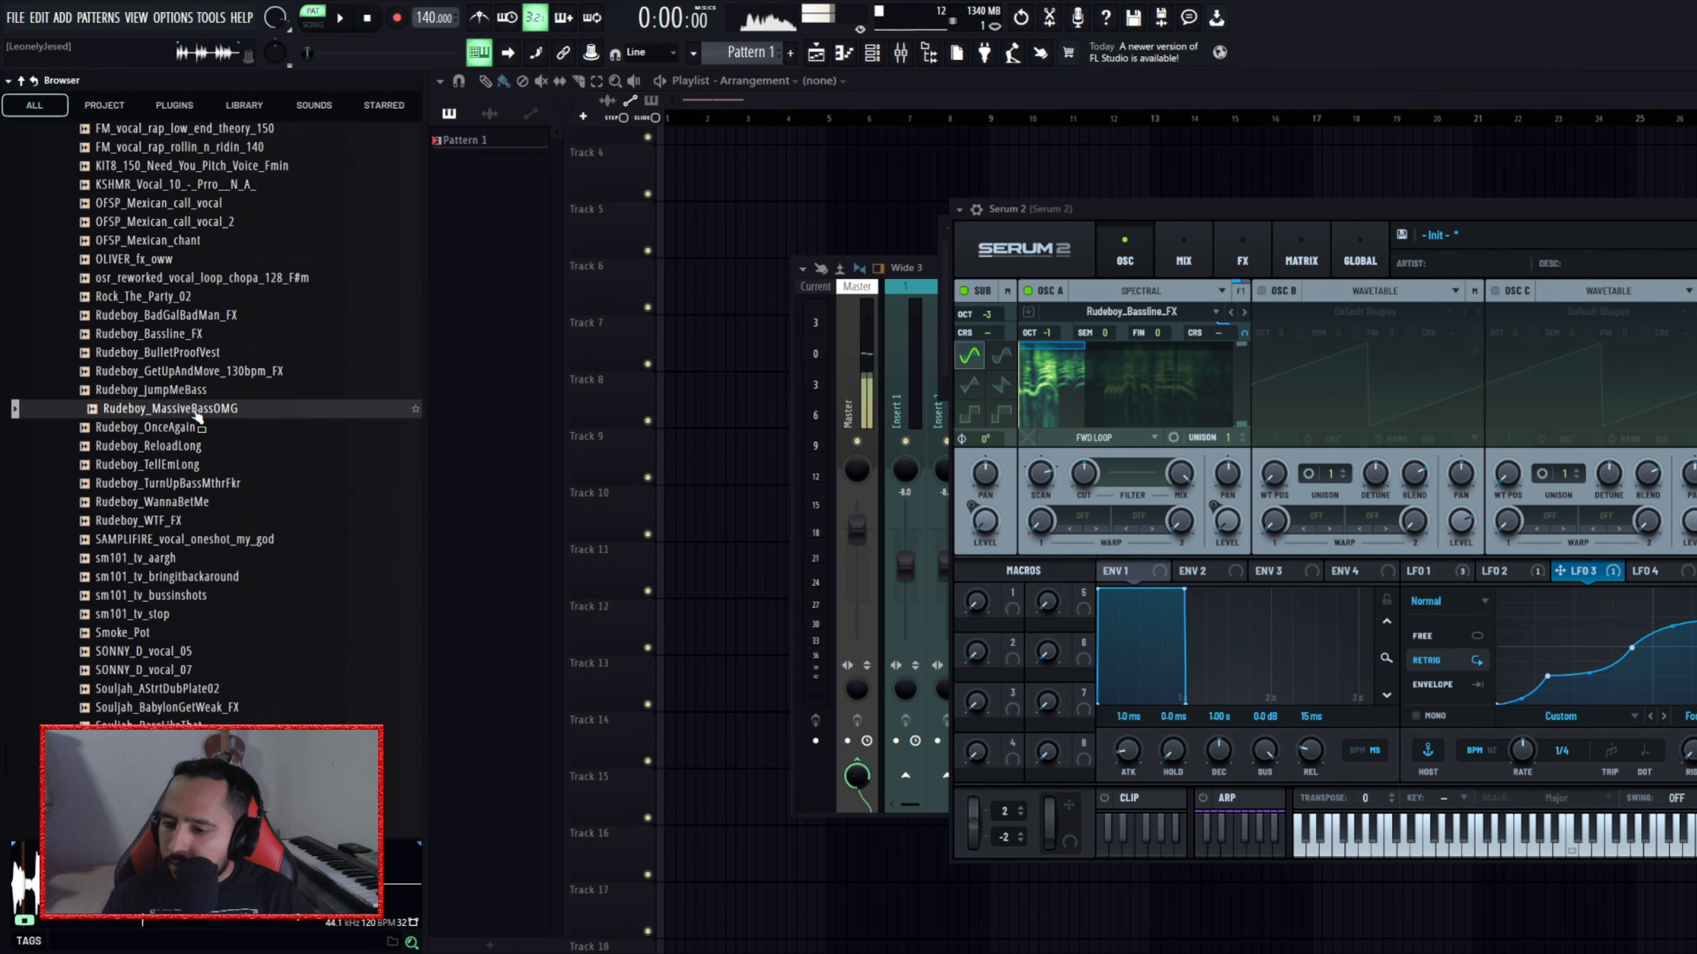
- Load Rudeboy_MassiveBassOMG into Serum 2's spectral oscillator A in place of the current sample and audition the bass
{"action": "mouse_move", "coordinate": [185, 418]}
{"action": "left_mouse_down"}
{"action": "mouse_move", "coordinate": [715, 431]}
{"action": "mouse_move", "coordinate": [748, 396]}
{"action": "mouse_move", "coordinate": [843, 400]}
{"action": "mouse_move", "coordinate": [673, 395]}
{"action": "left_mouse_up"}
{"action": "key", "text": "space"}
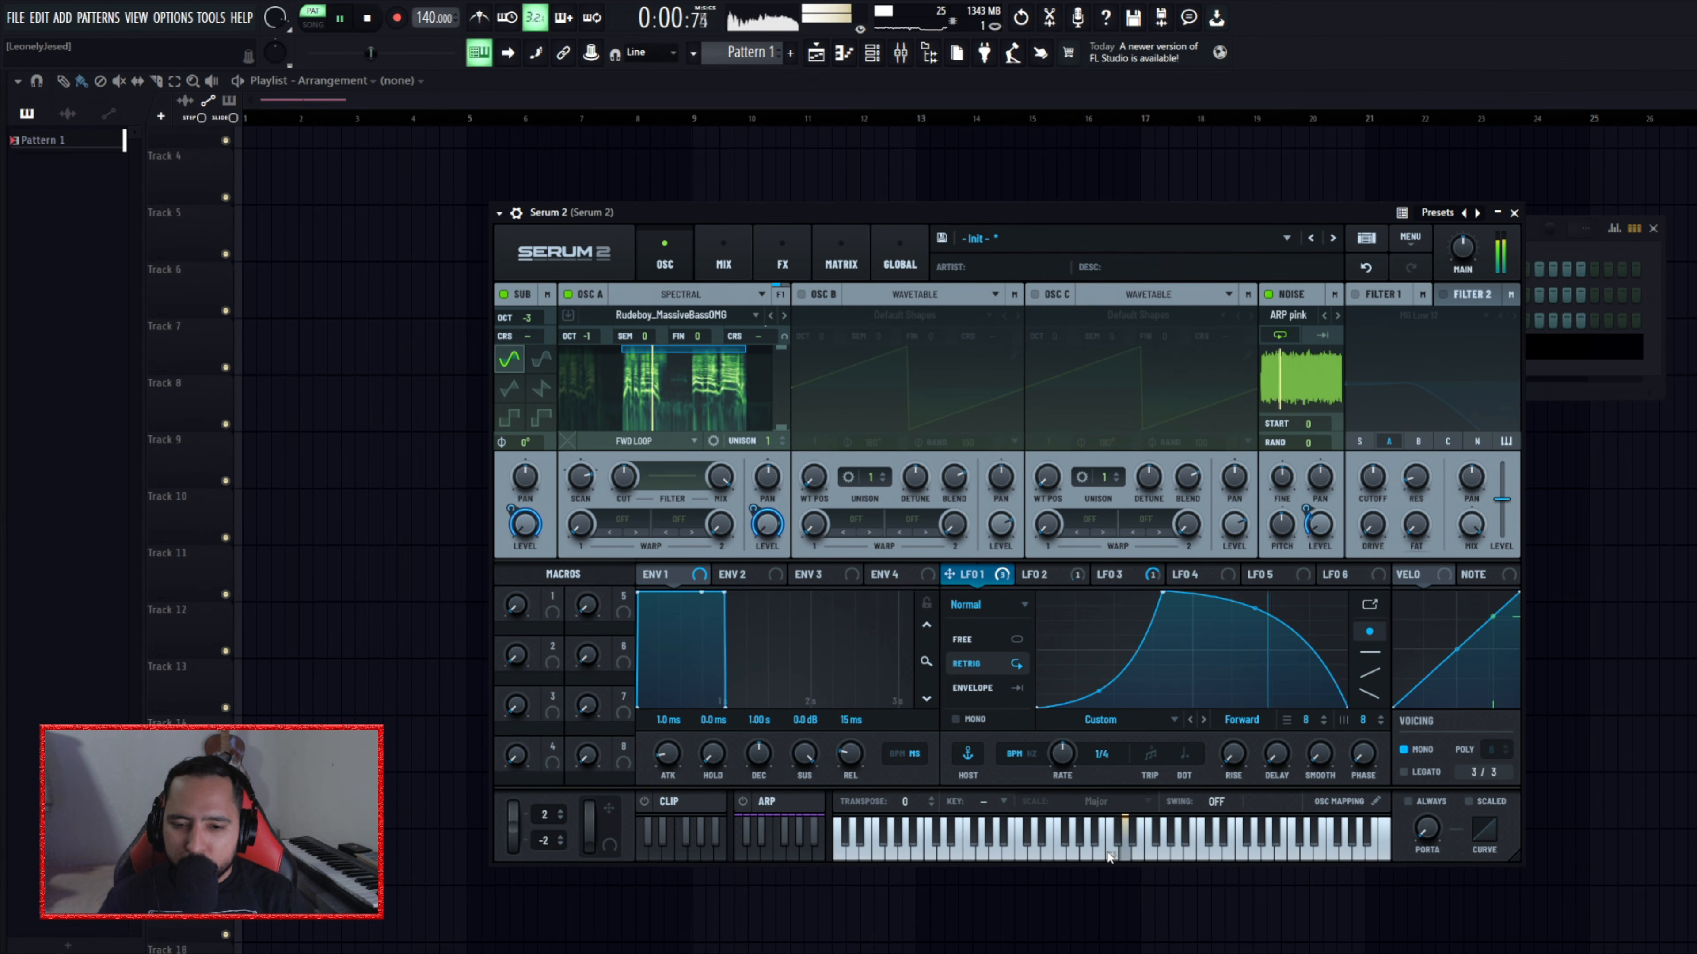
{"action": "key", "text": "space"}
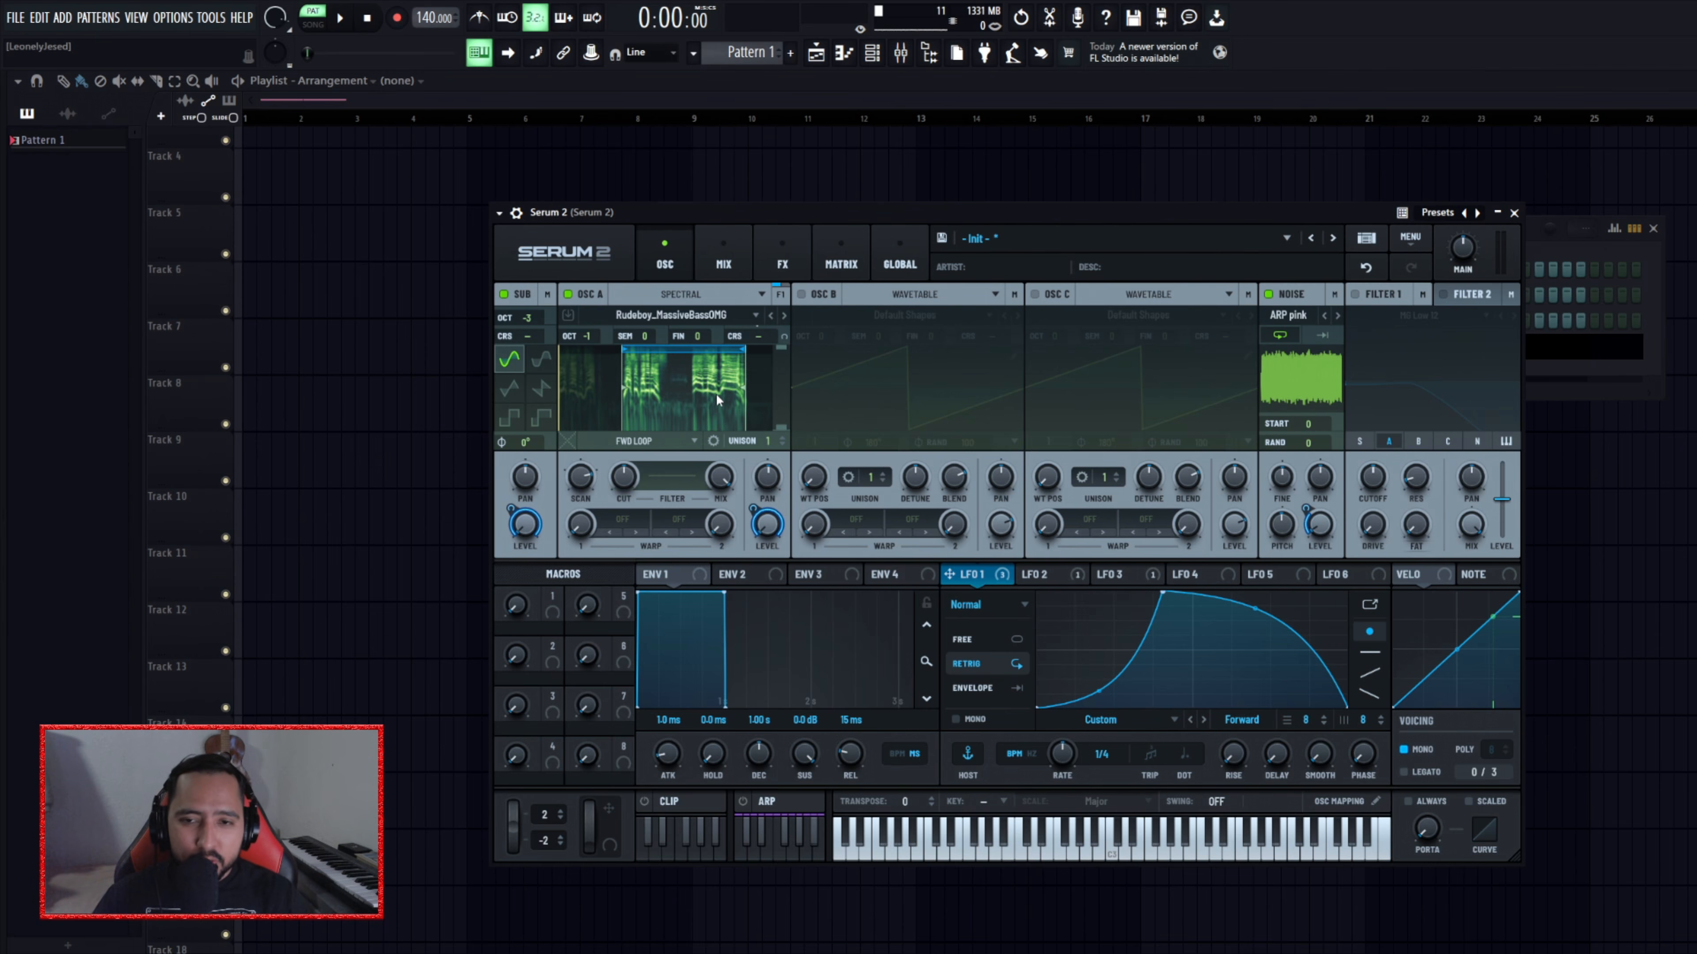
{"action": "left_click_drag", "start_coordinate": [923, 213], "coordinate": [1020, 253]}
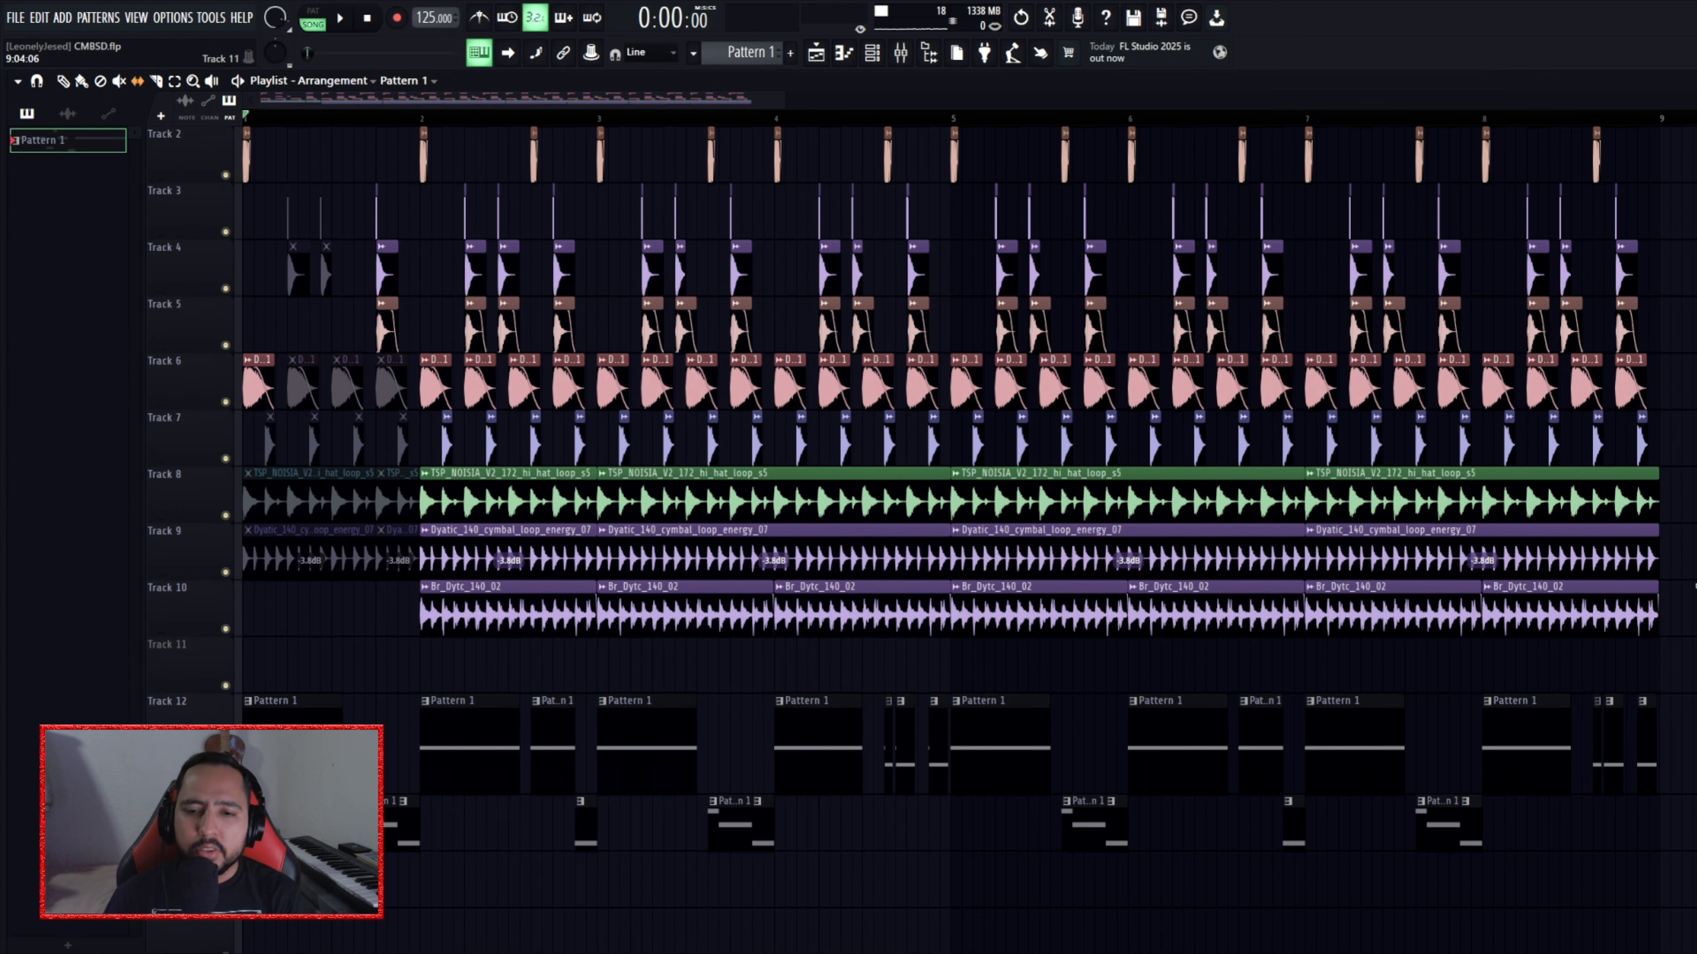
{"action": "scroll", "coordinate": [957, 312], "scroll_direction": "up", "scroll_amount": 1}
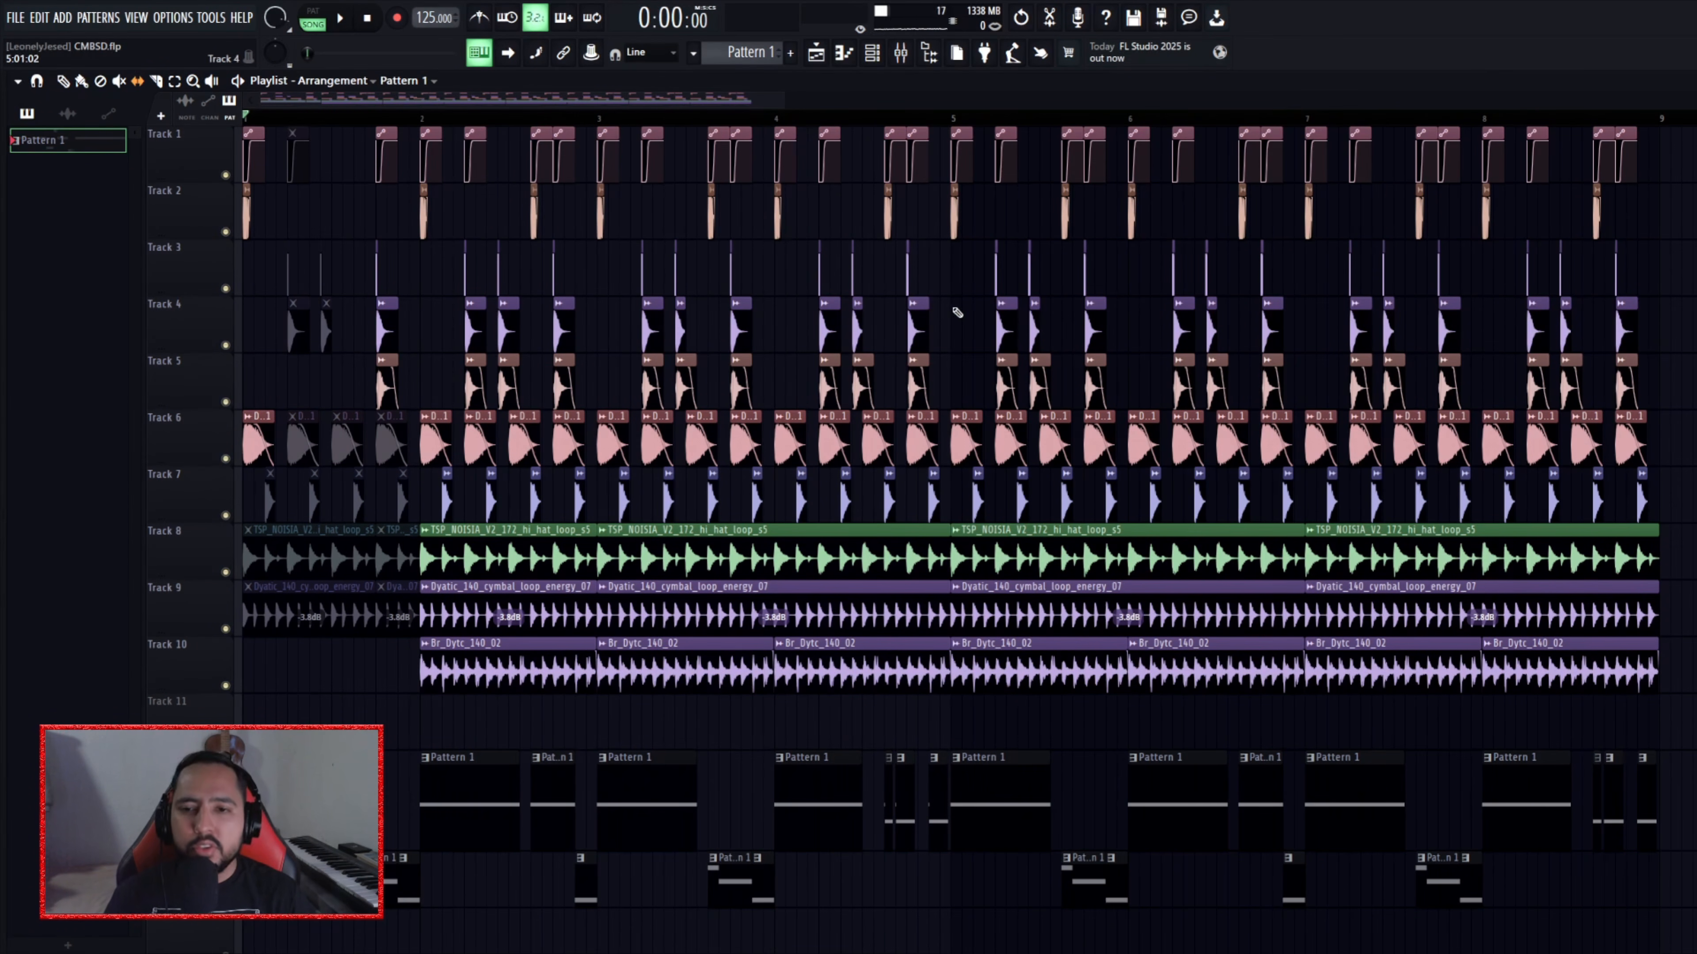
{"action": "scroll", "coordinate": [957, 312], "scroll_direction": "down", "scroll_amount": 1}
{"action": "scroll", "coordinate": [957, 312], "scroll_direction": "up", "scroll_amount": 1}
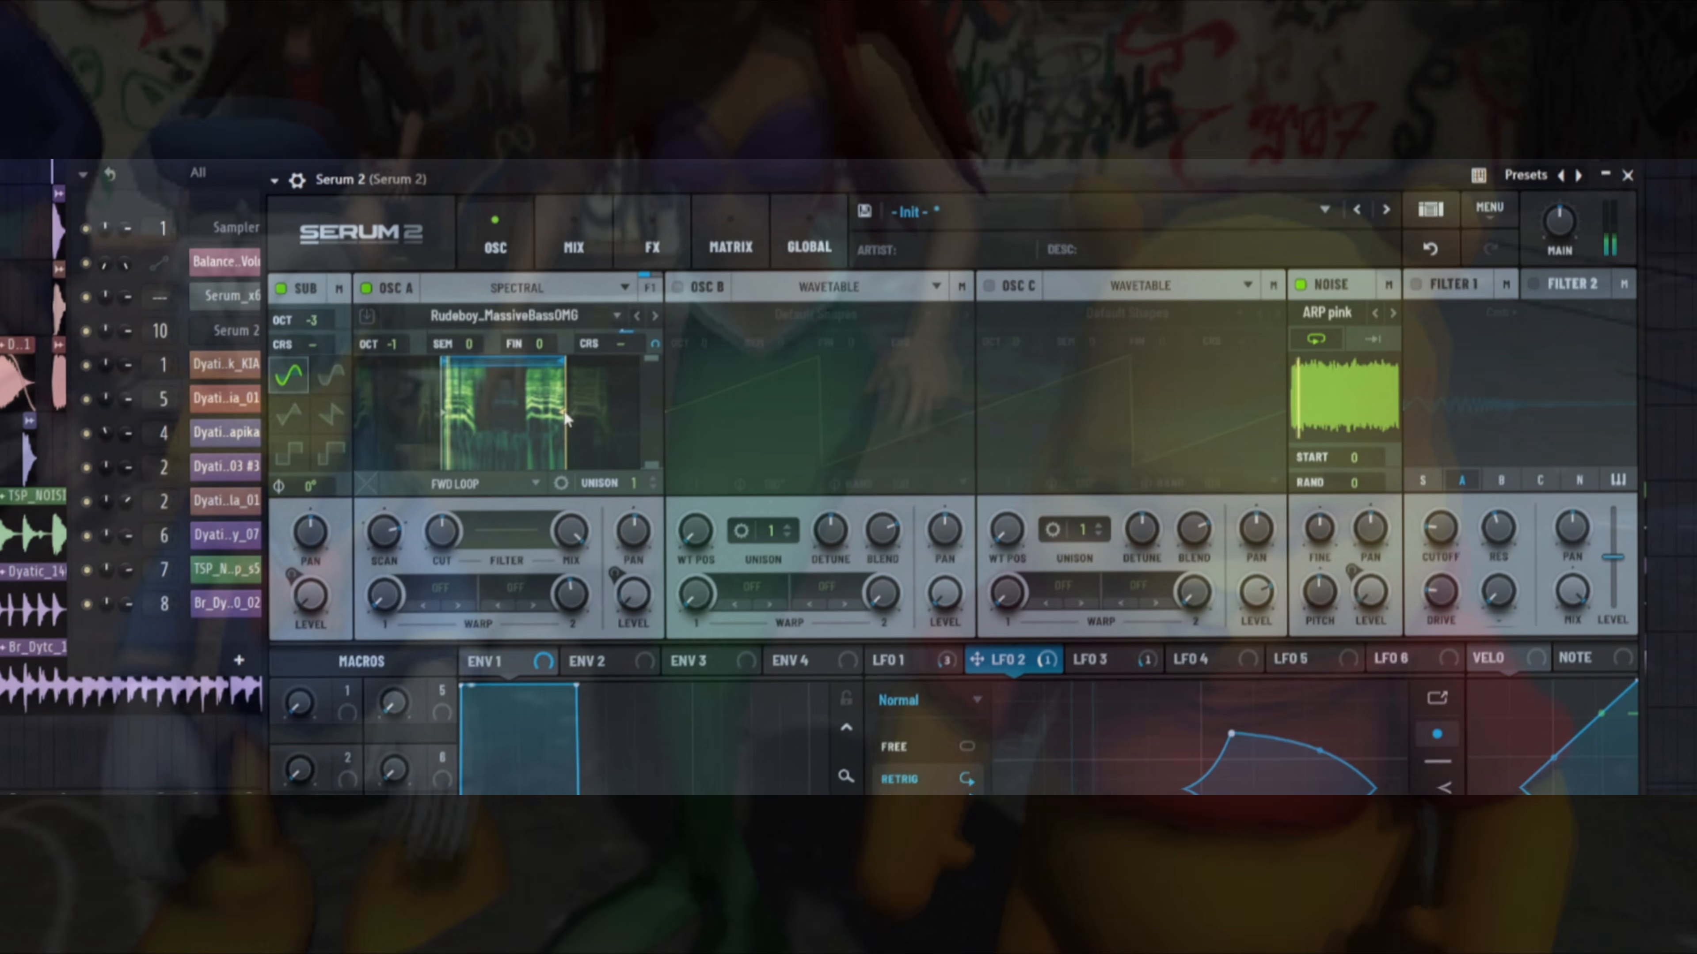
- Move the end of oscillator A's sample loop slightly earlier and reposition the Serum 2 window
{"action": "left_click_drag", "start_coordinate": [566, 414], "coordinate": [549, 414]}
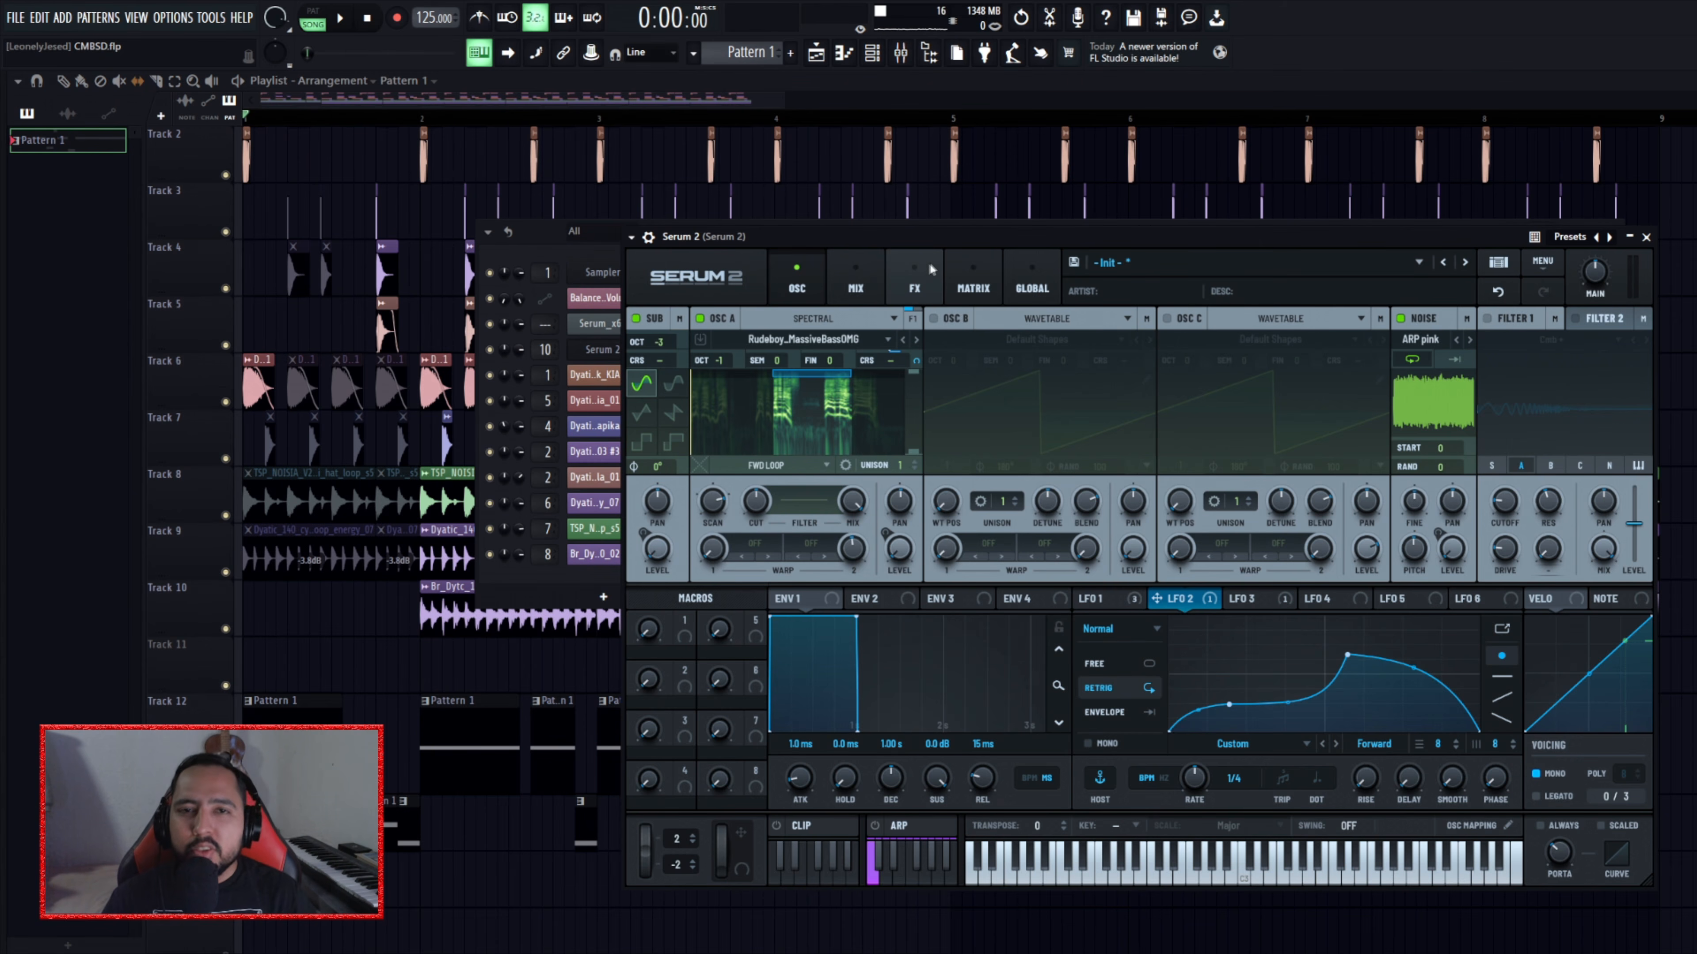
{"action": "left_click_drag", "start_coordinate": [1061, 239], "coordinate": [1064, 214]}
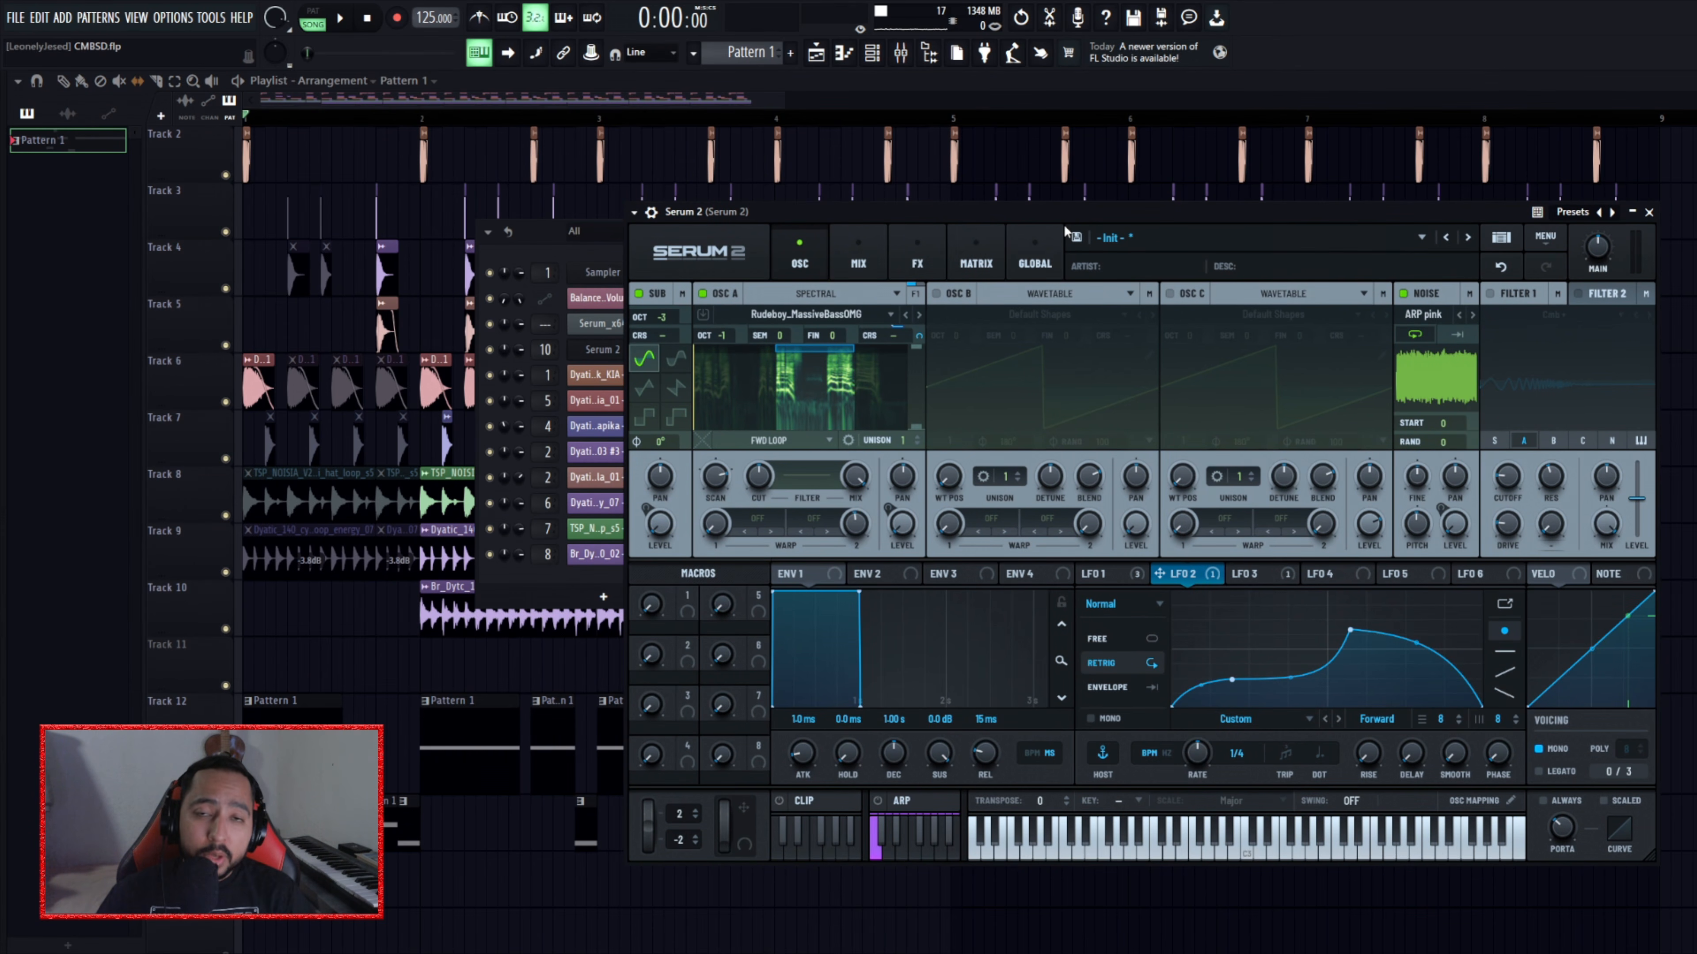